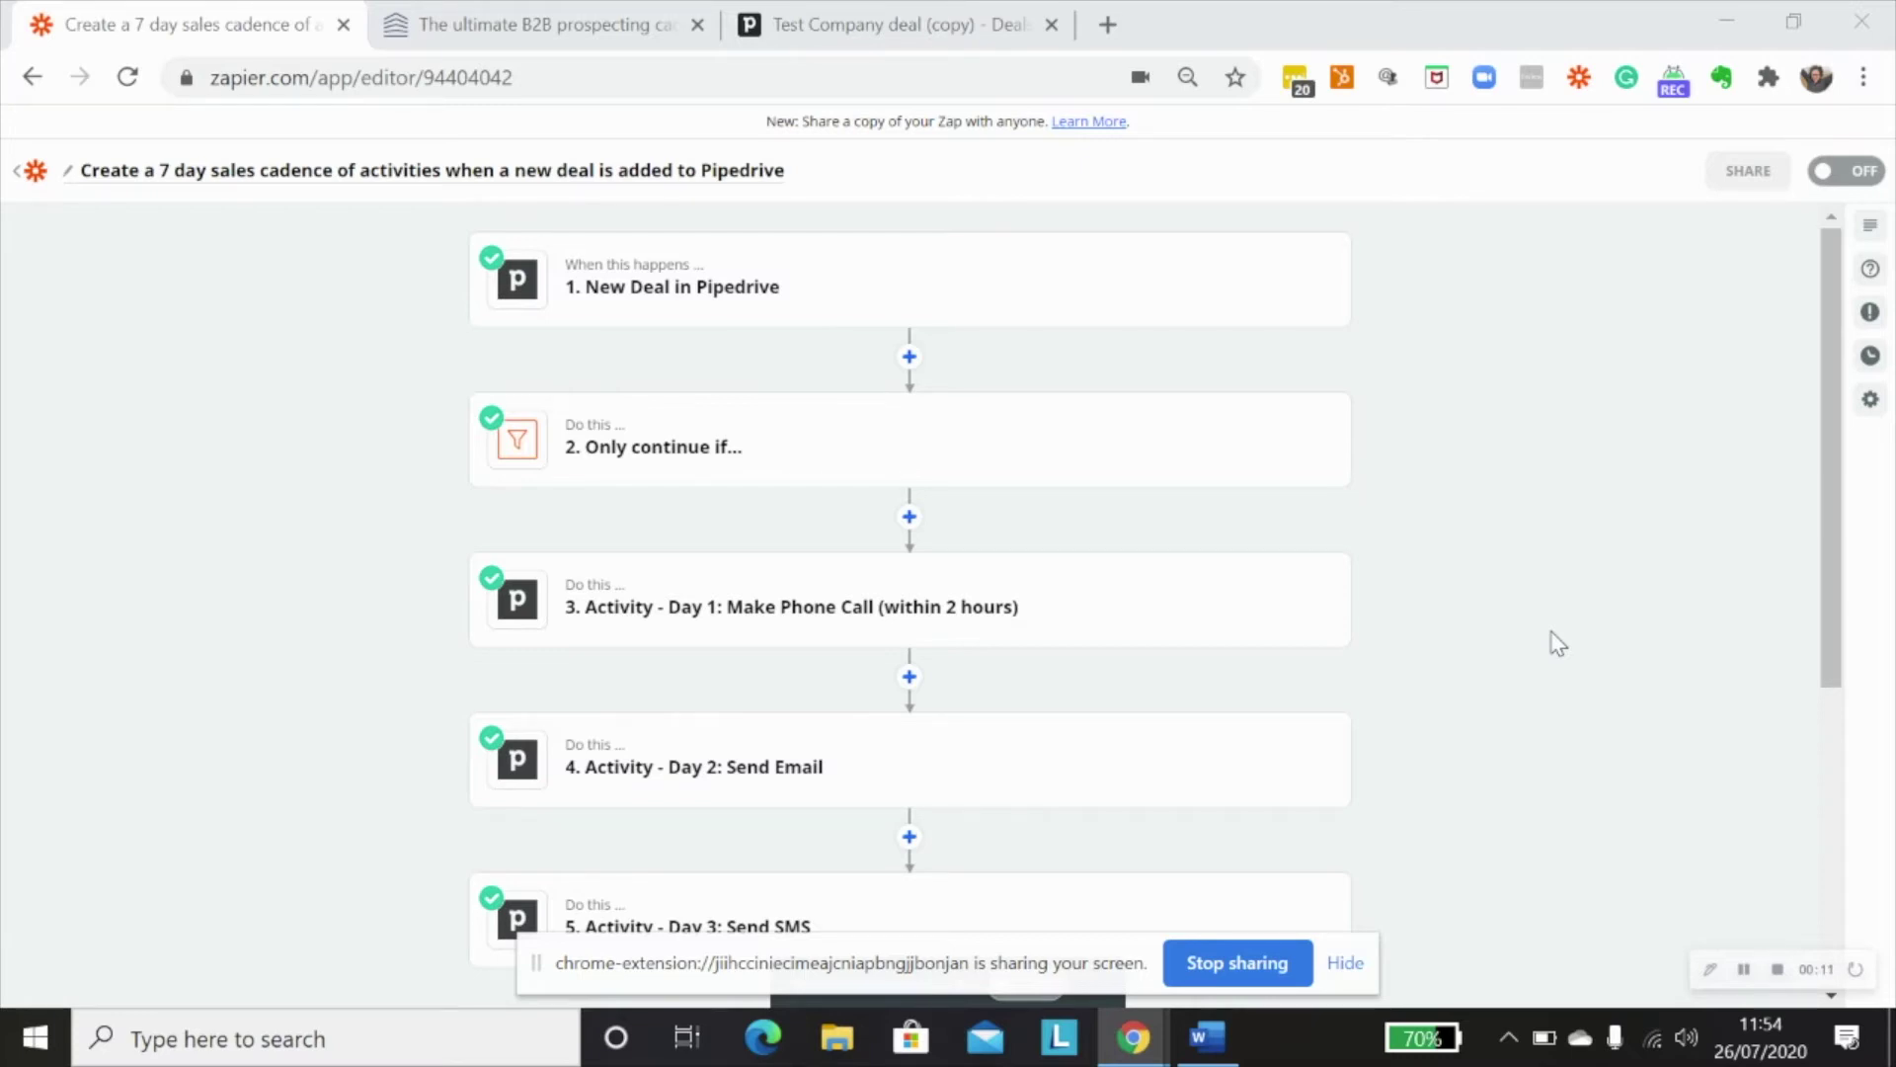
# Step: Inspect the New Deal in Pipedrive trigger's app and event settings
pyautogui.click(707, 285)
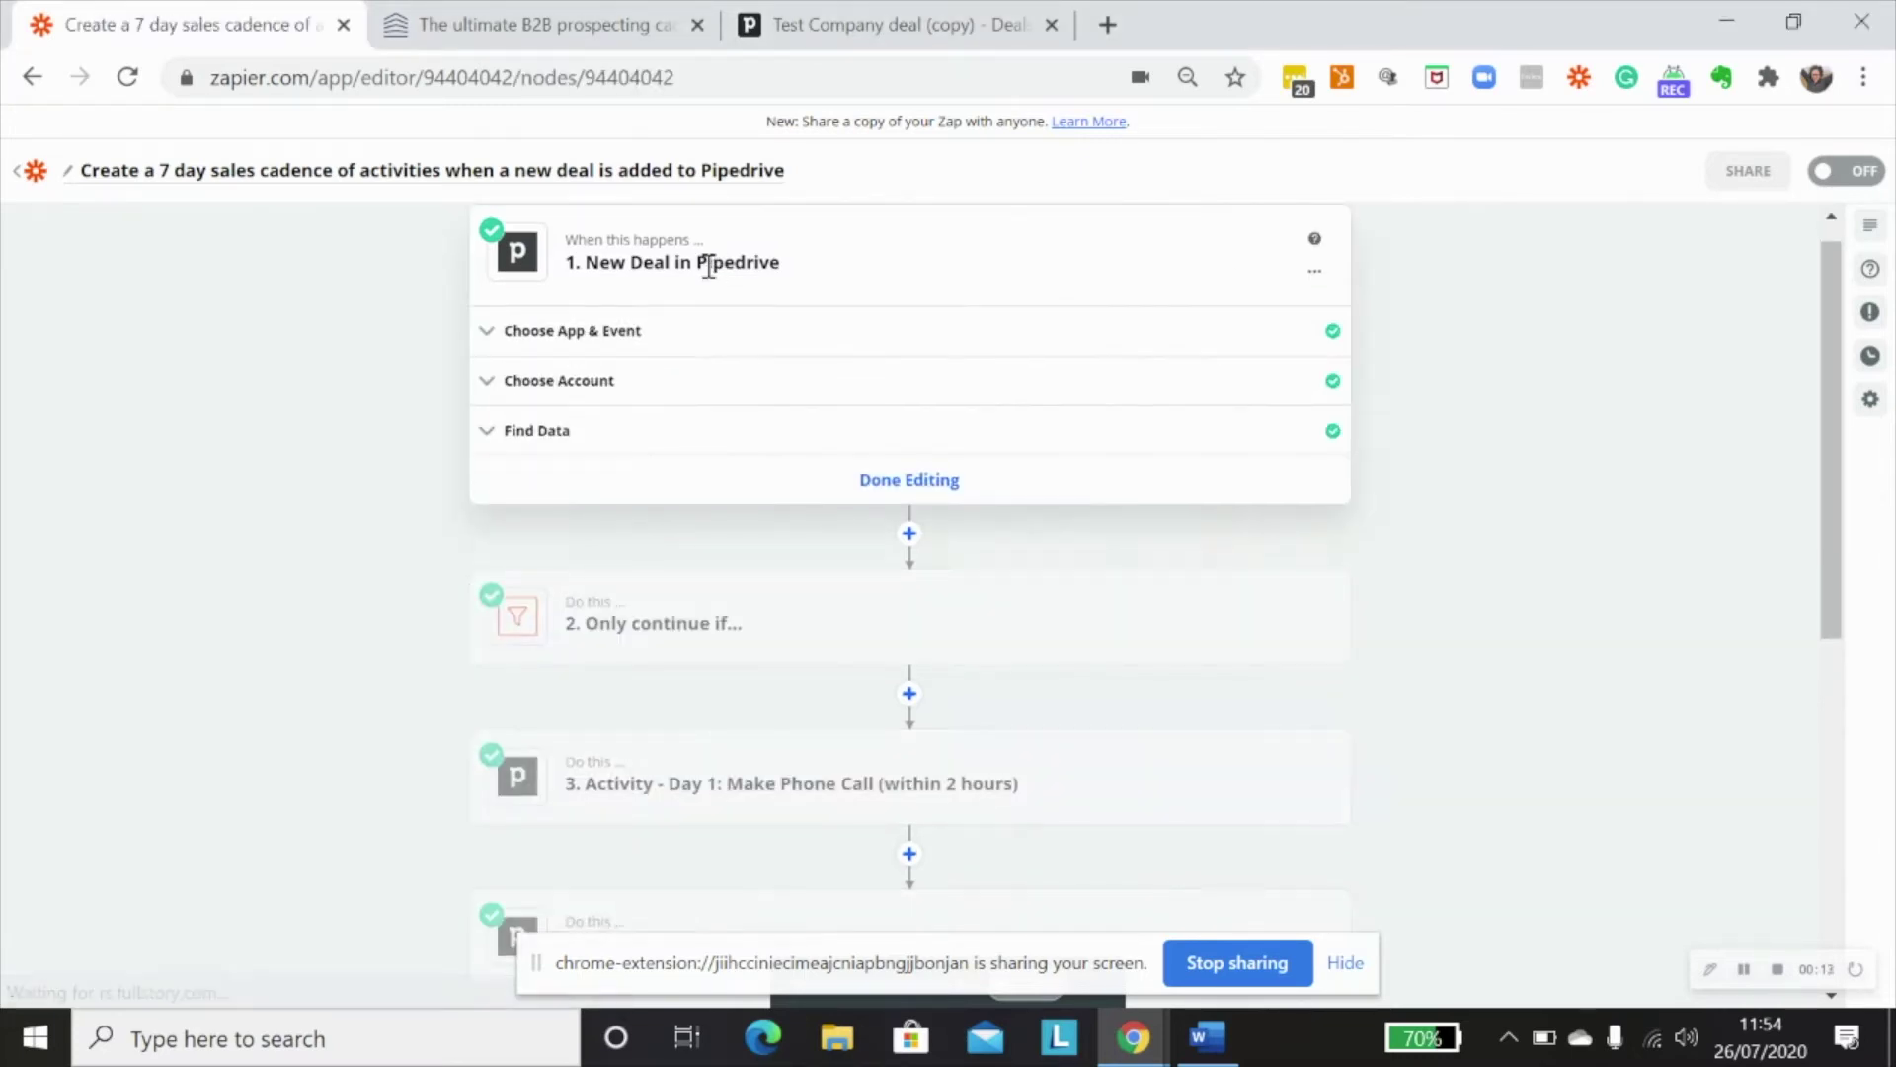
pyautogui.click(596, 334)
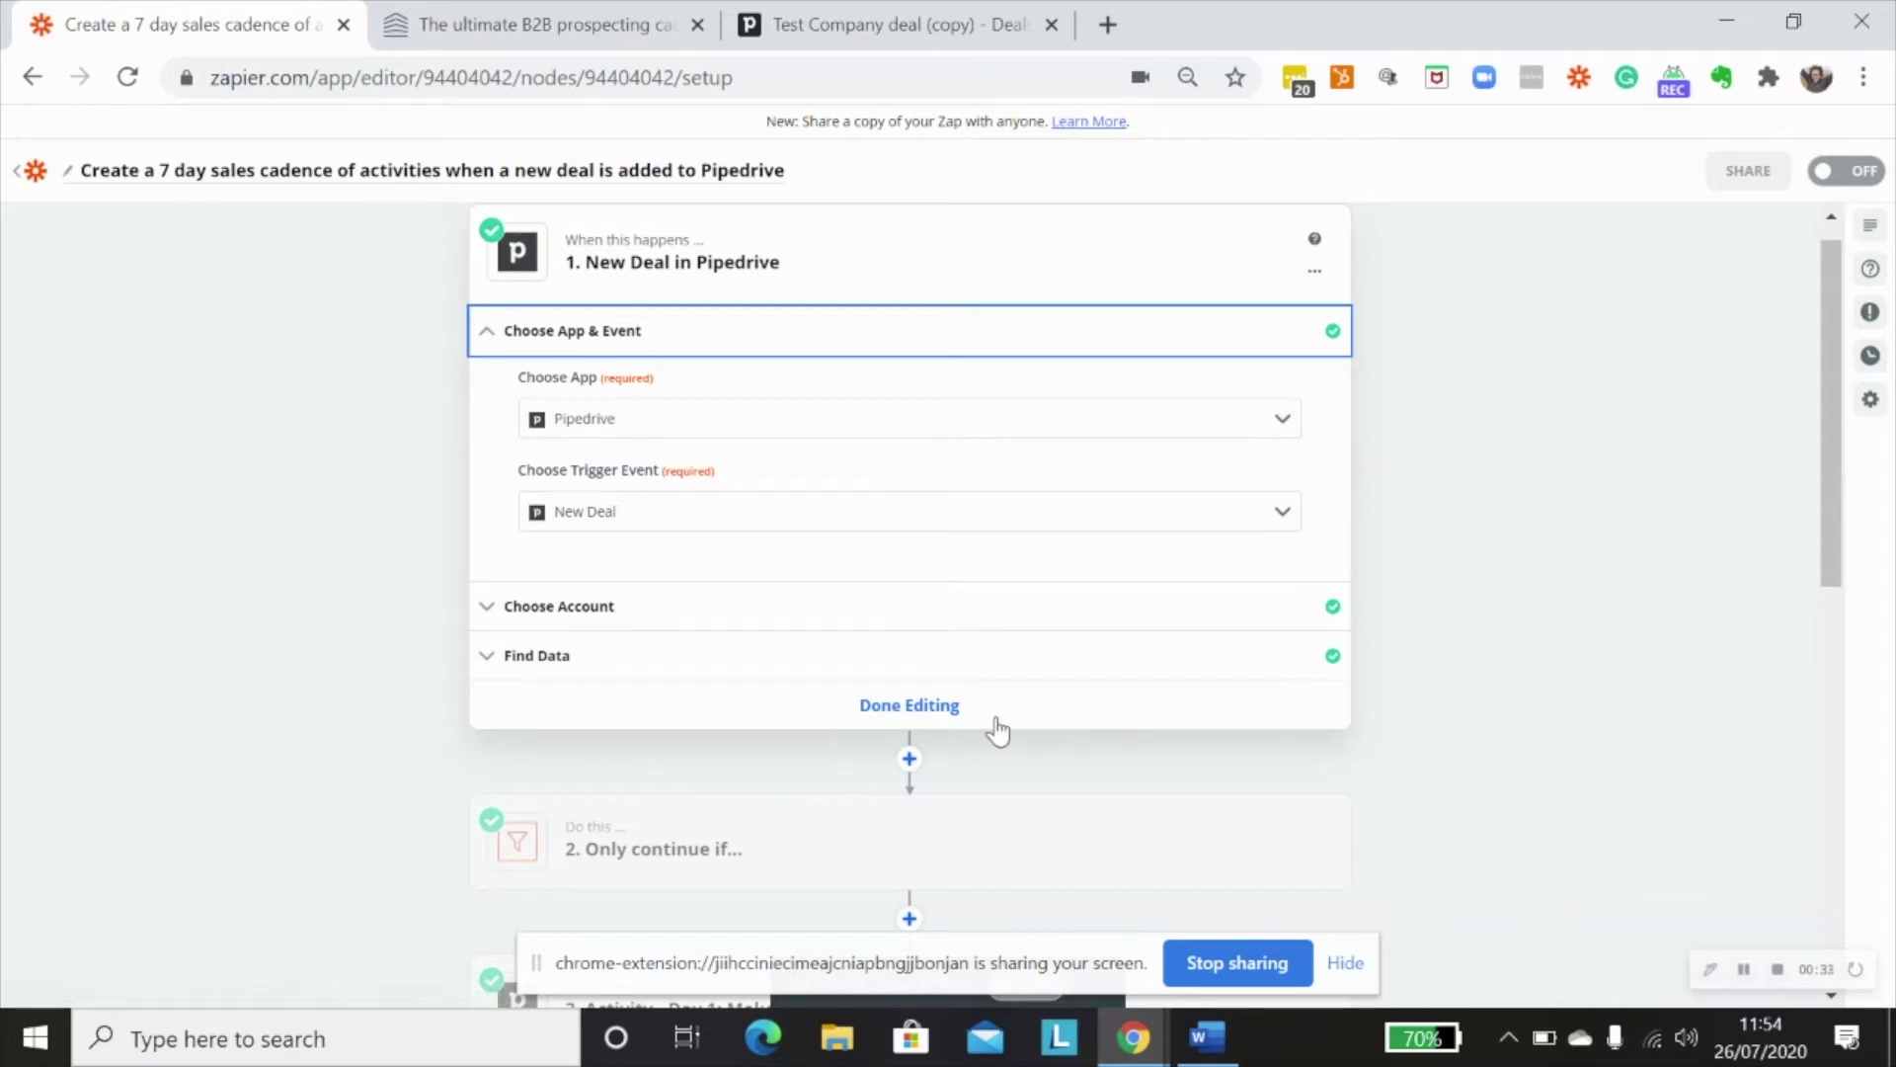
pyautogui.click(927, 709)
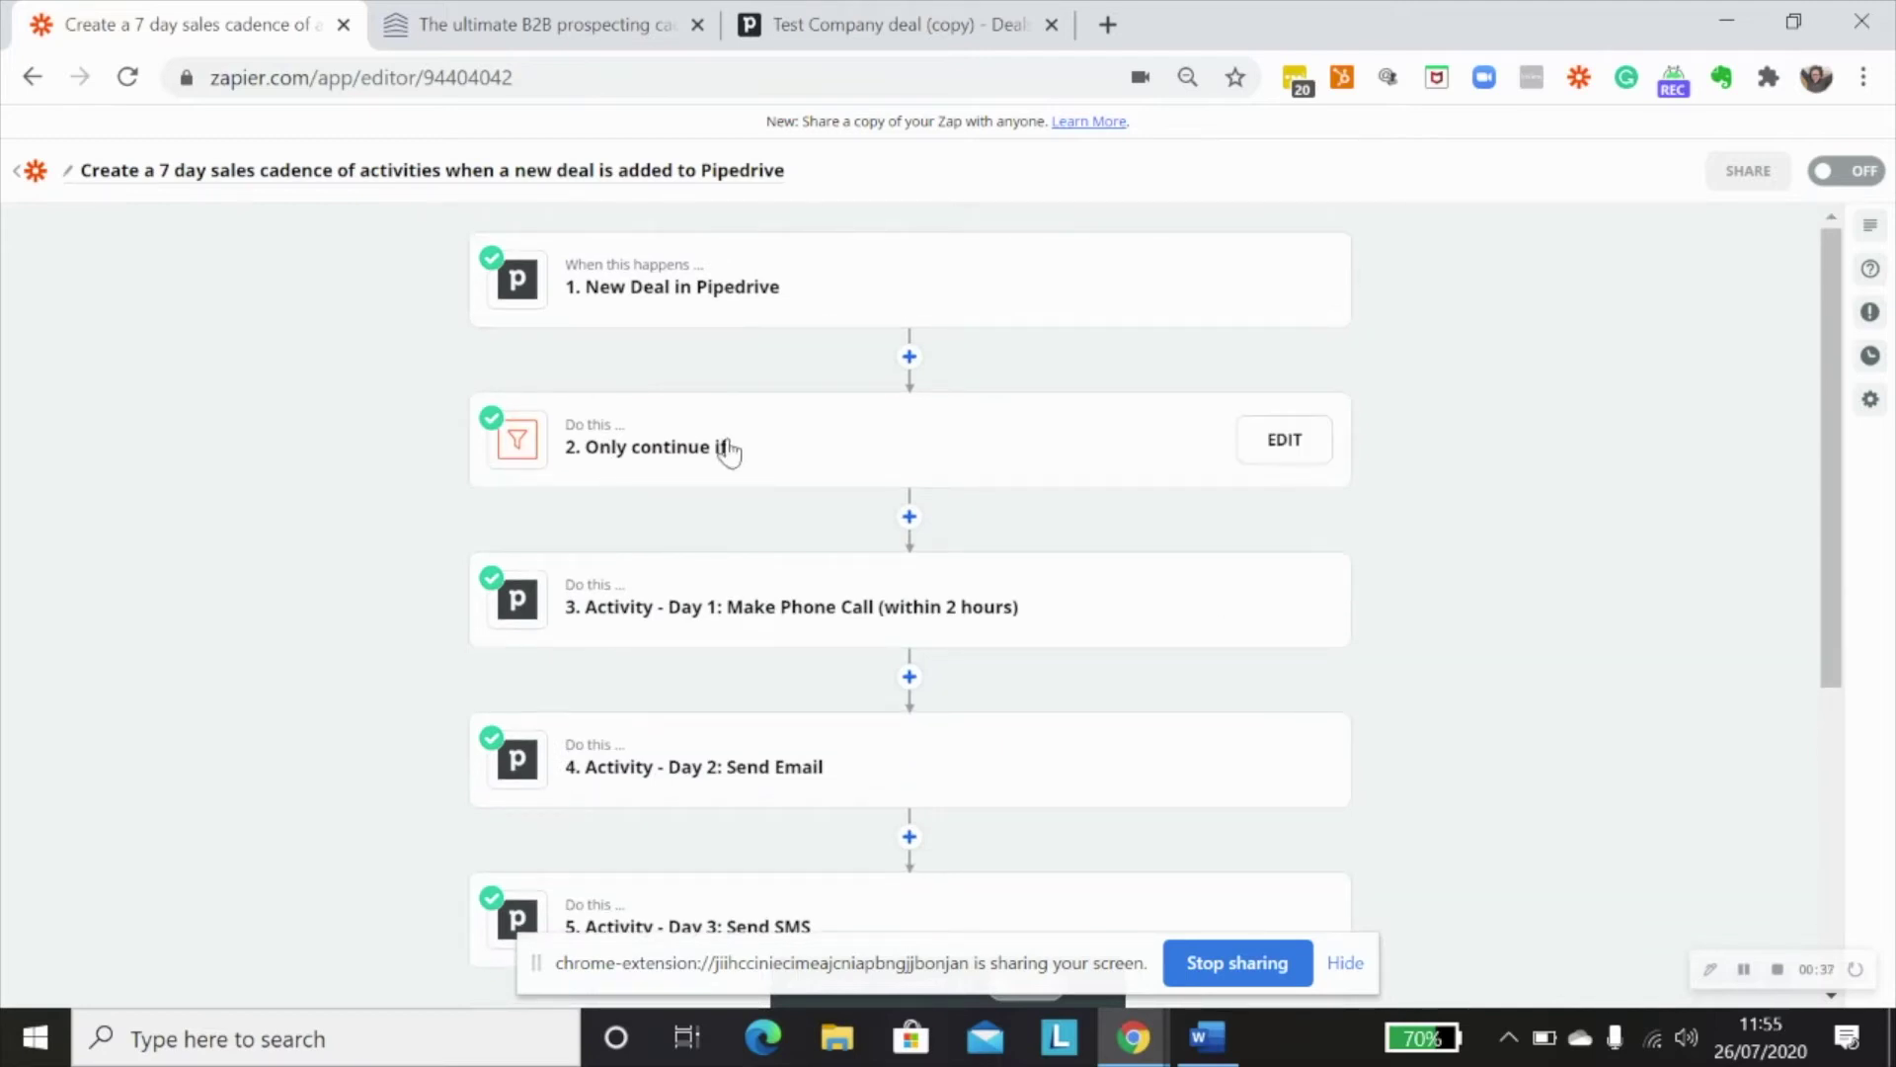
# Step: Expand the Only continue if filter step's app and setup sections
pyautogui.click(660, 453)
pyautogui.click(622, 367)
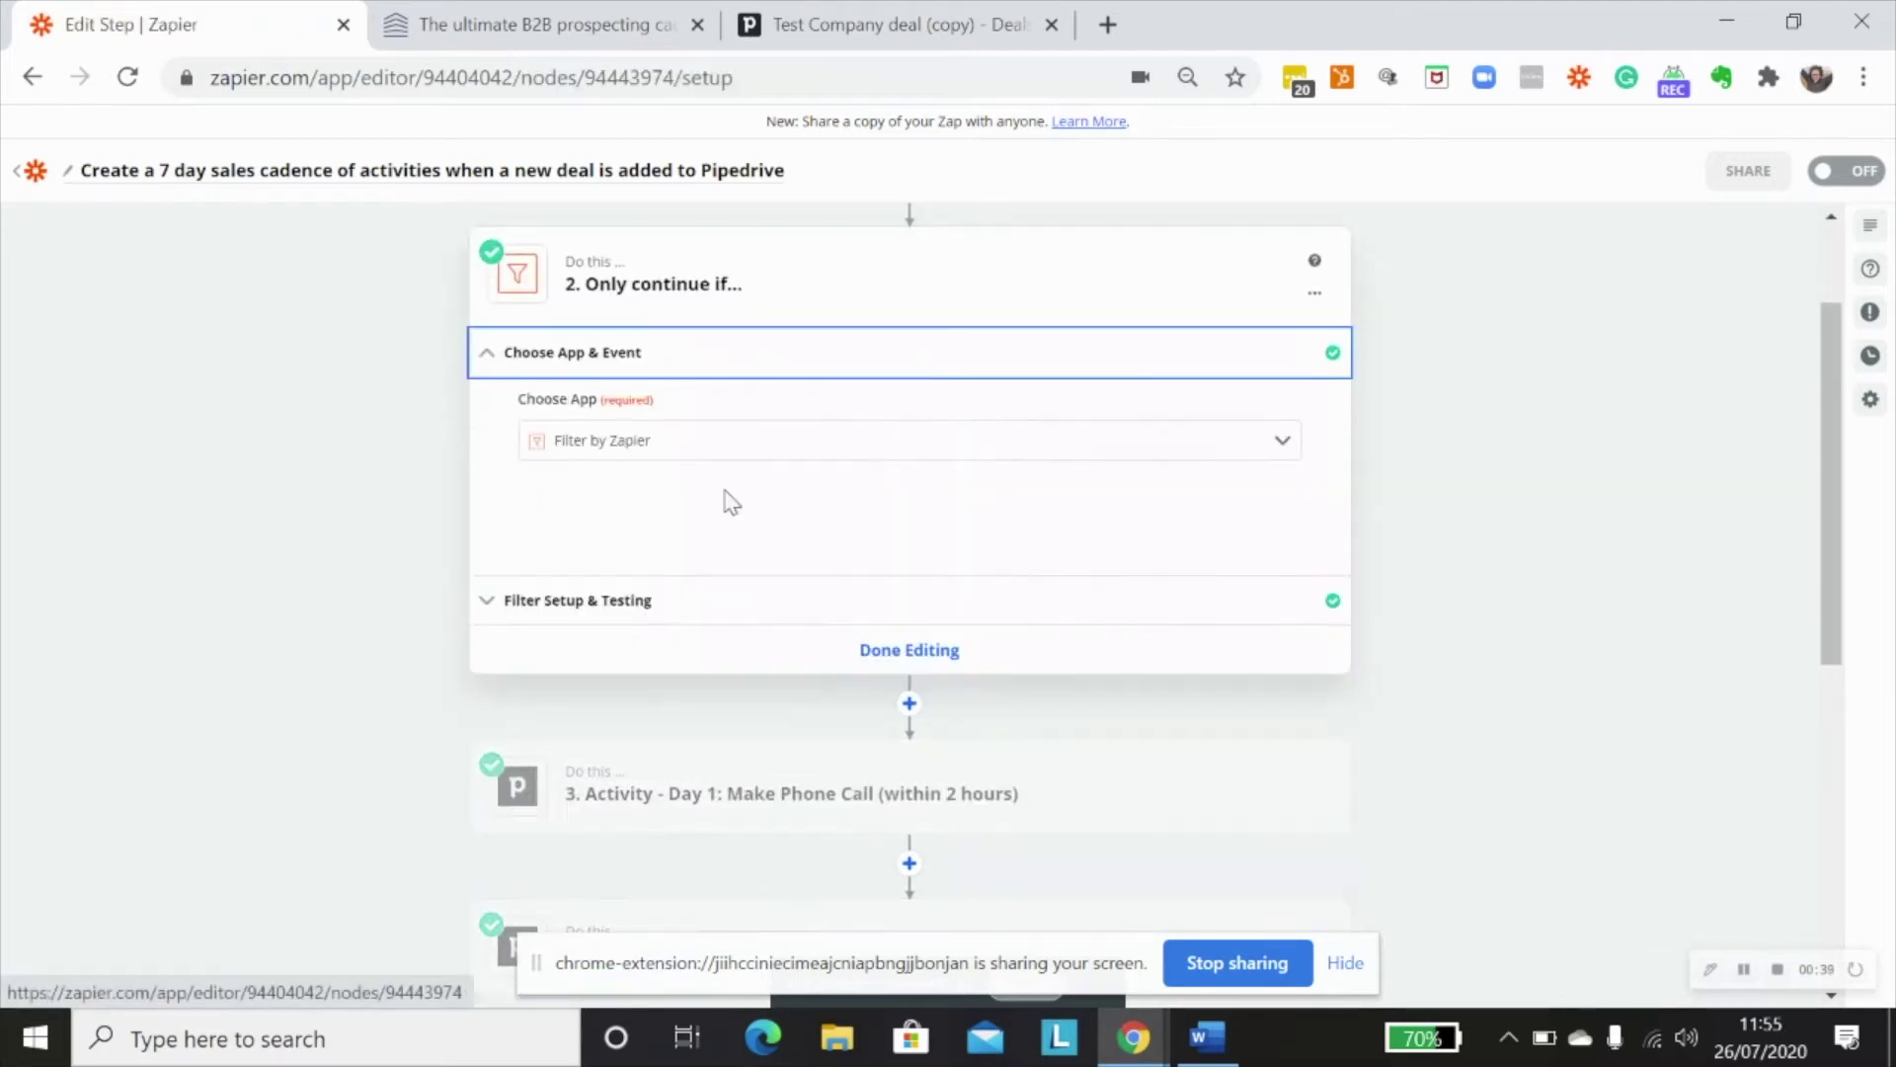
pyautogui.click(628, 611)
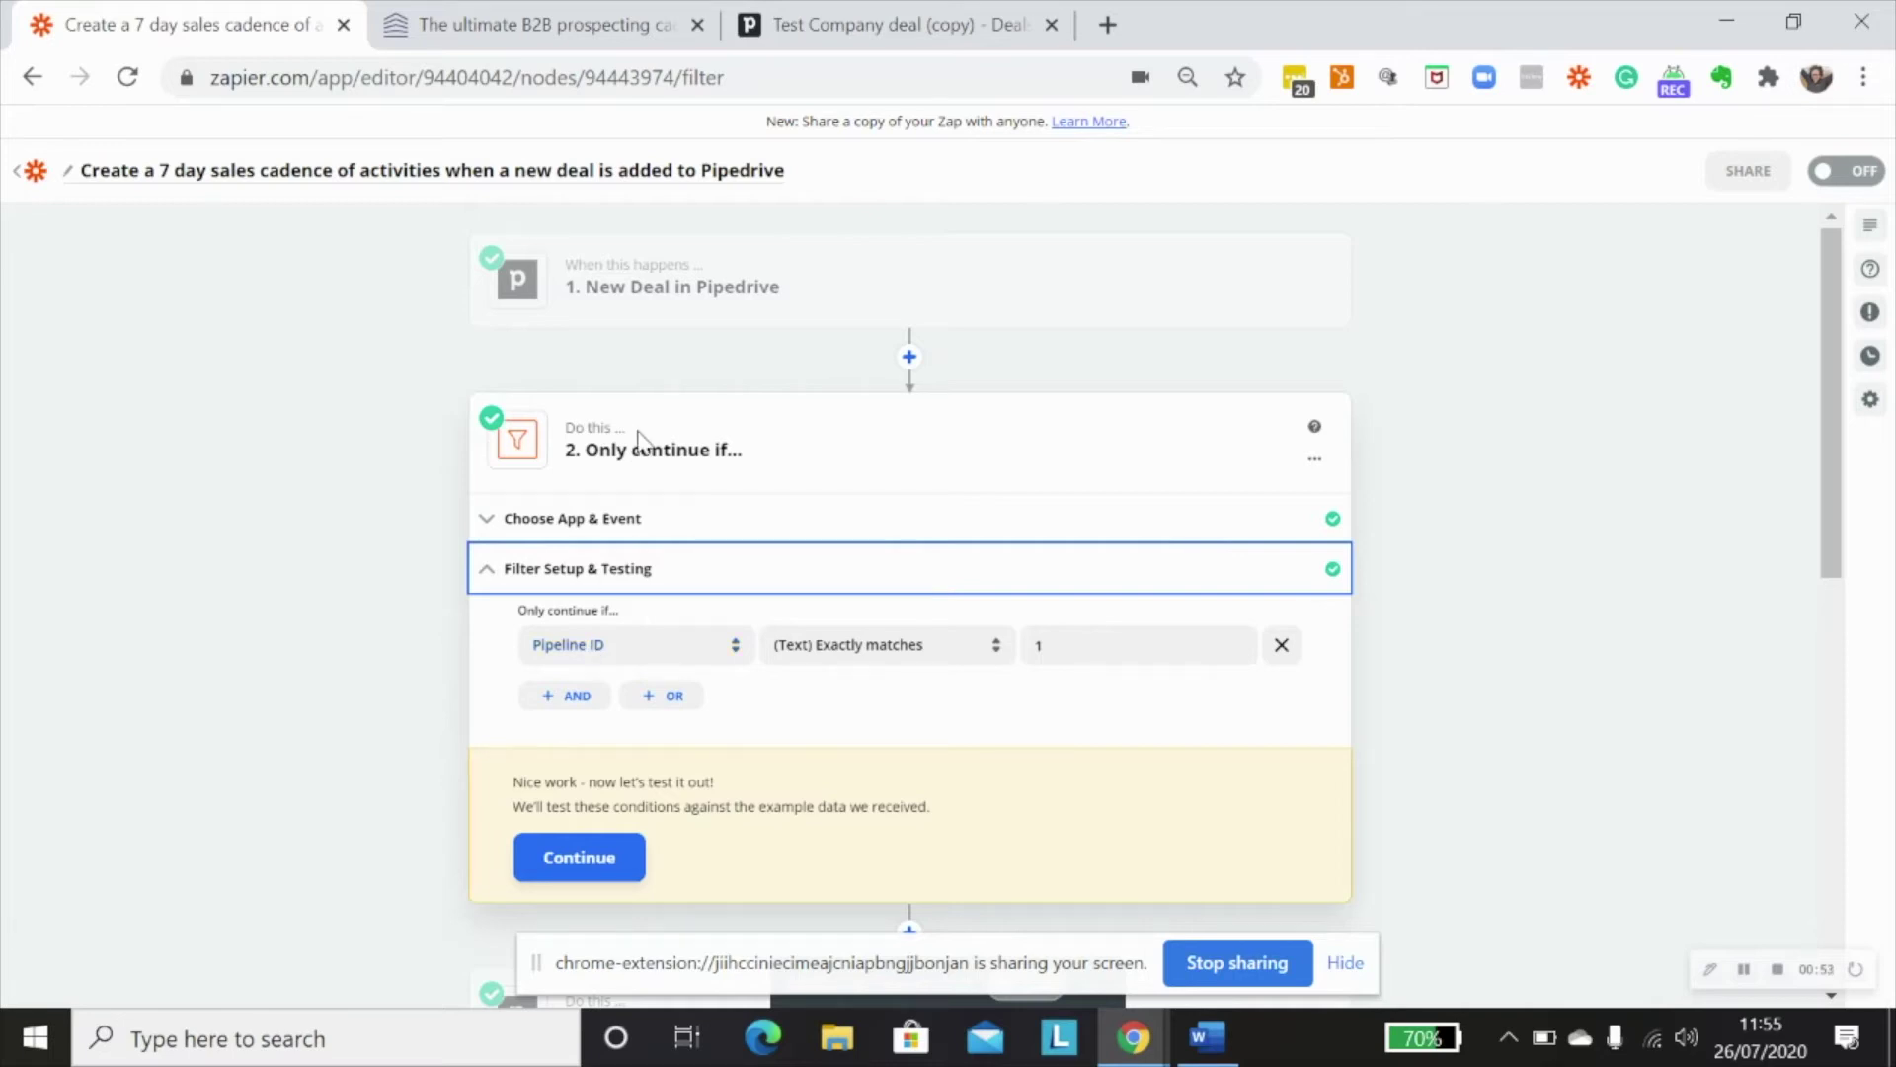
# Step: View the trigger's sample deal data, then reopen the Only continue if filter step
pyautogui.click(660, 316)
pyautogui.click(568, 452)
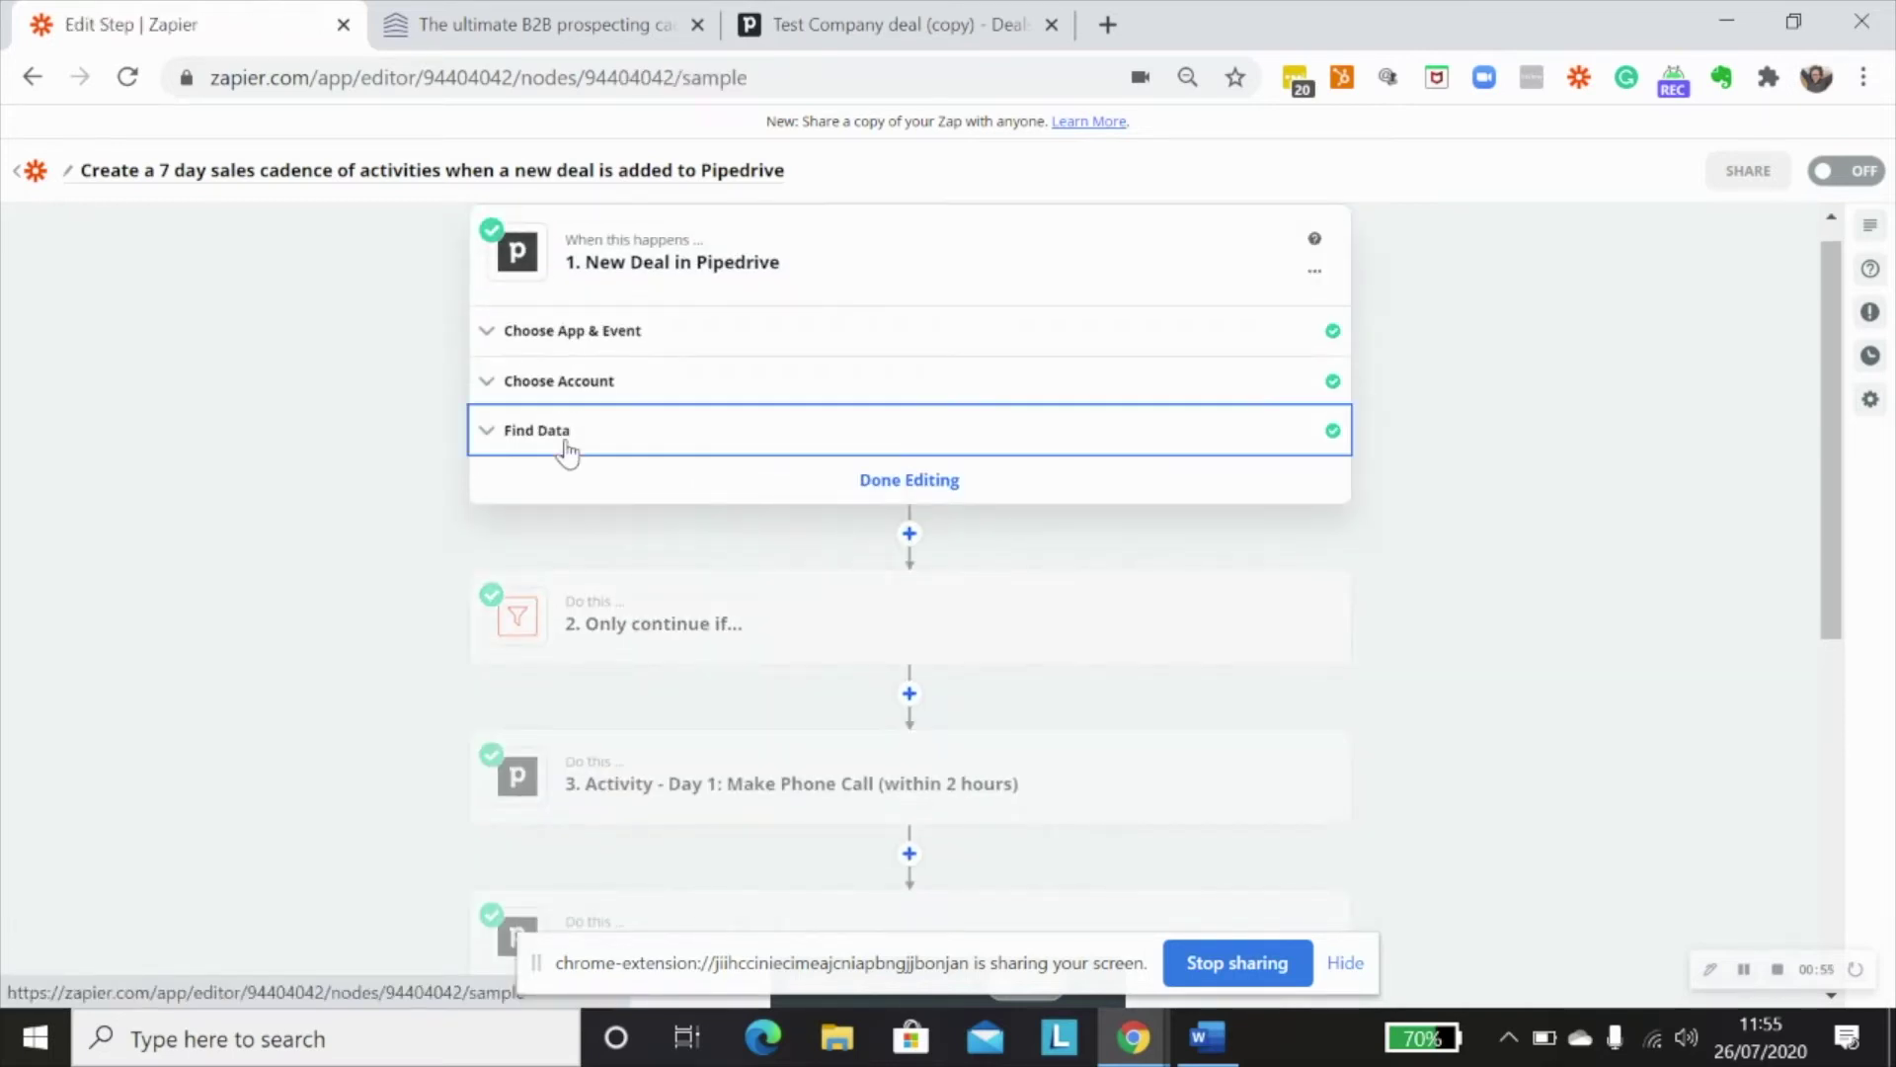
pyautogui.scroll(-2, 715, 783)
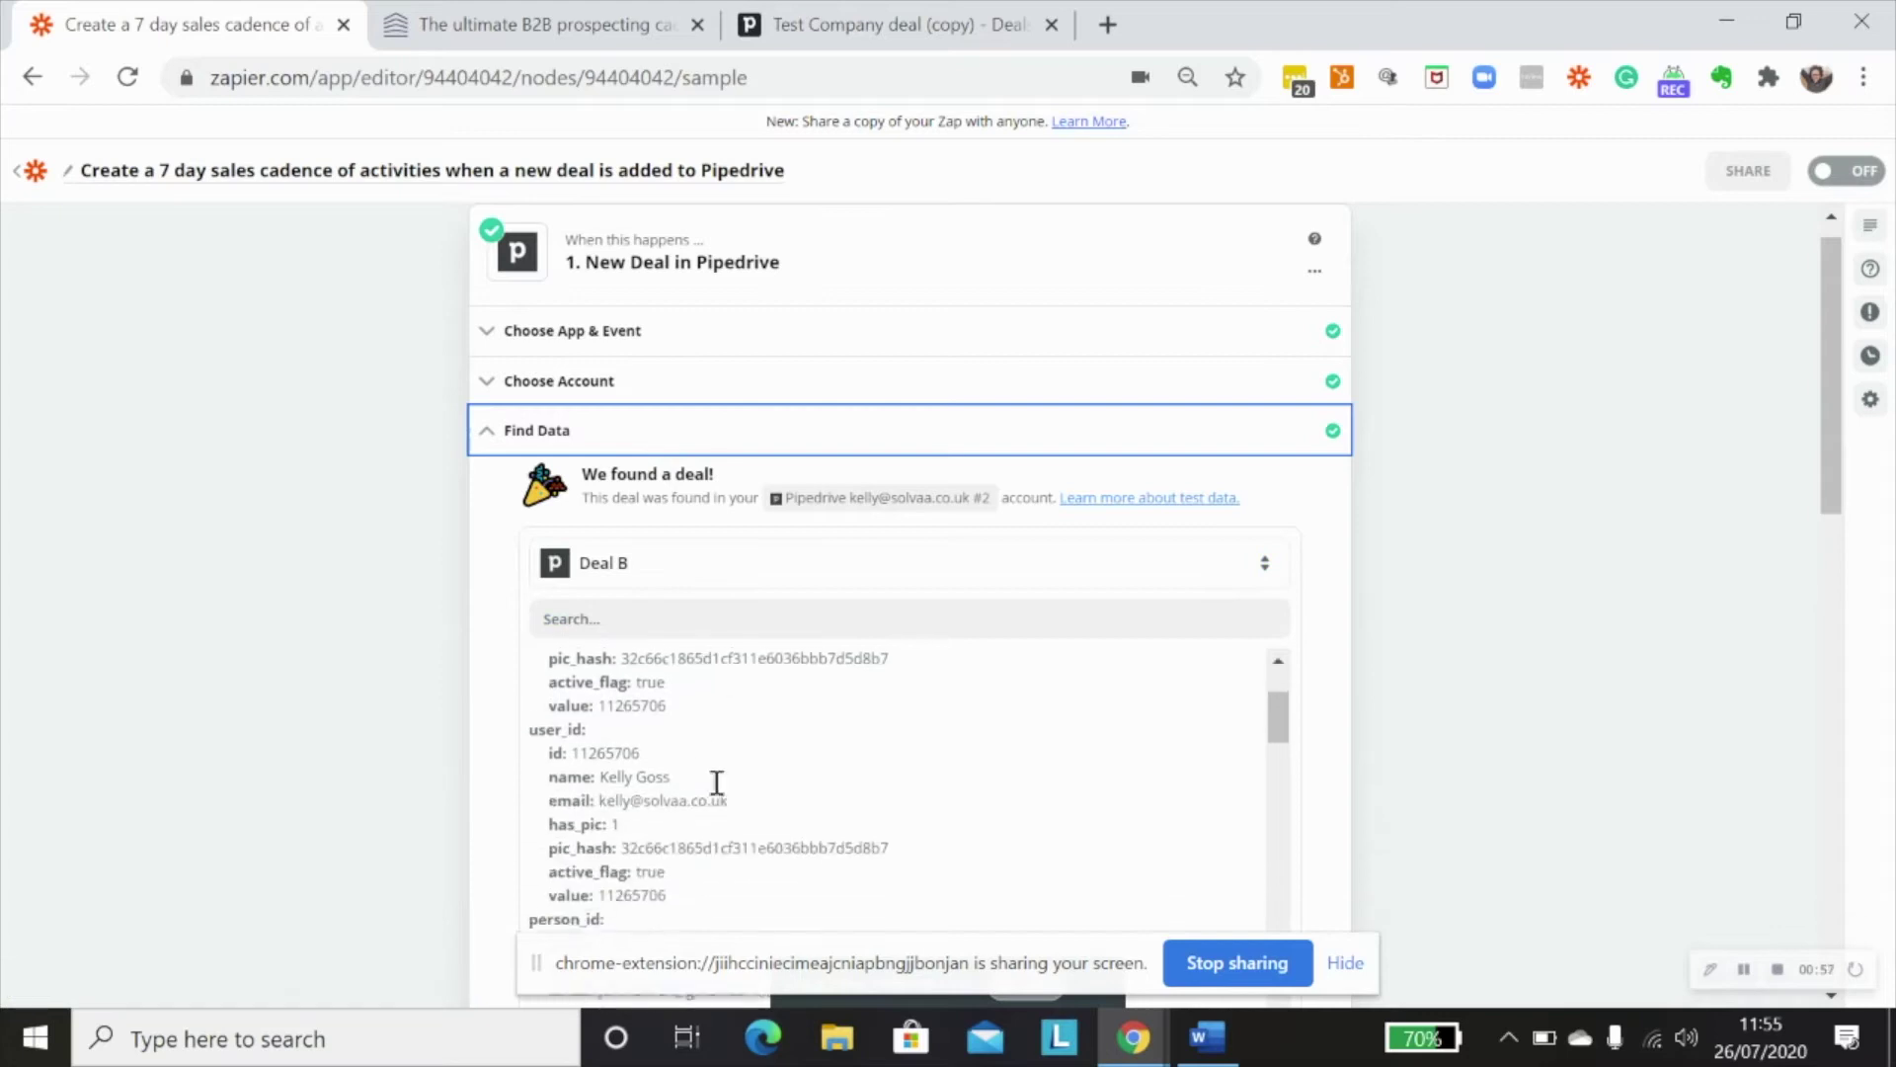
pyautogui.scroll(-6, 1461, 686)
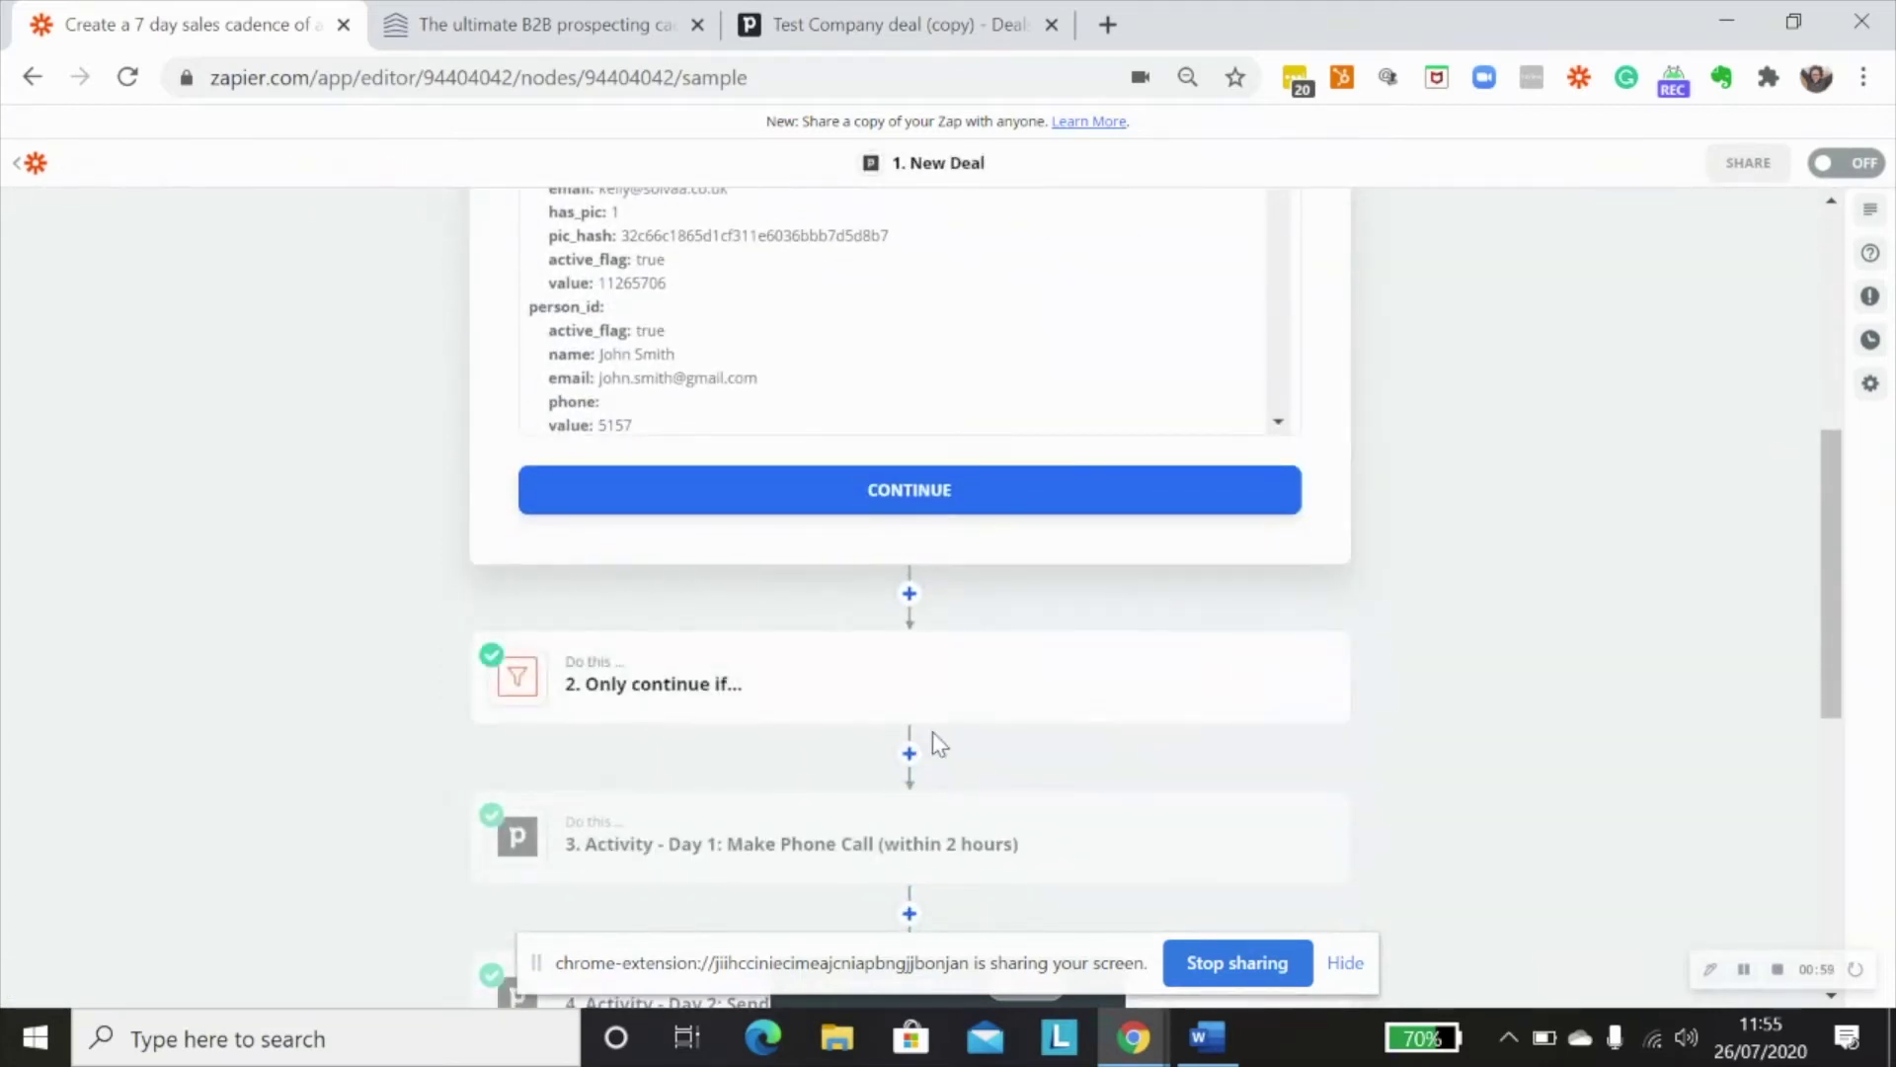
pyautogui.click(710, 716)
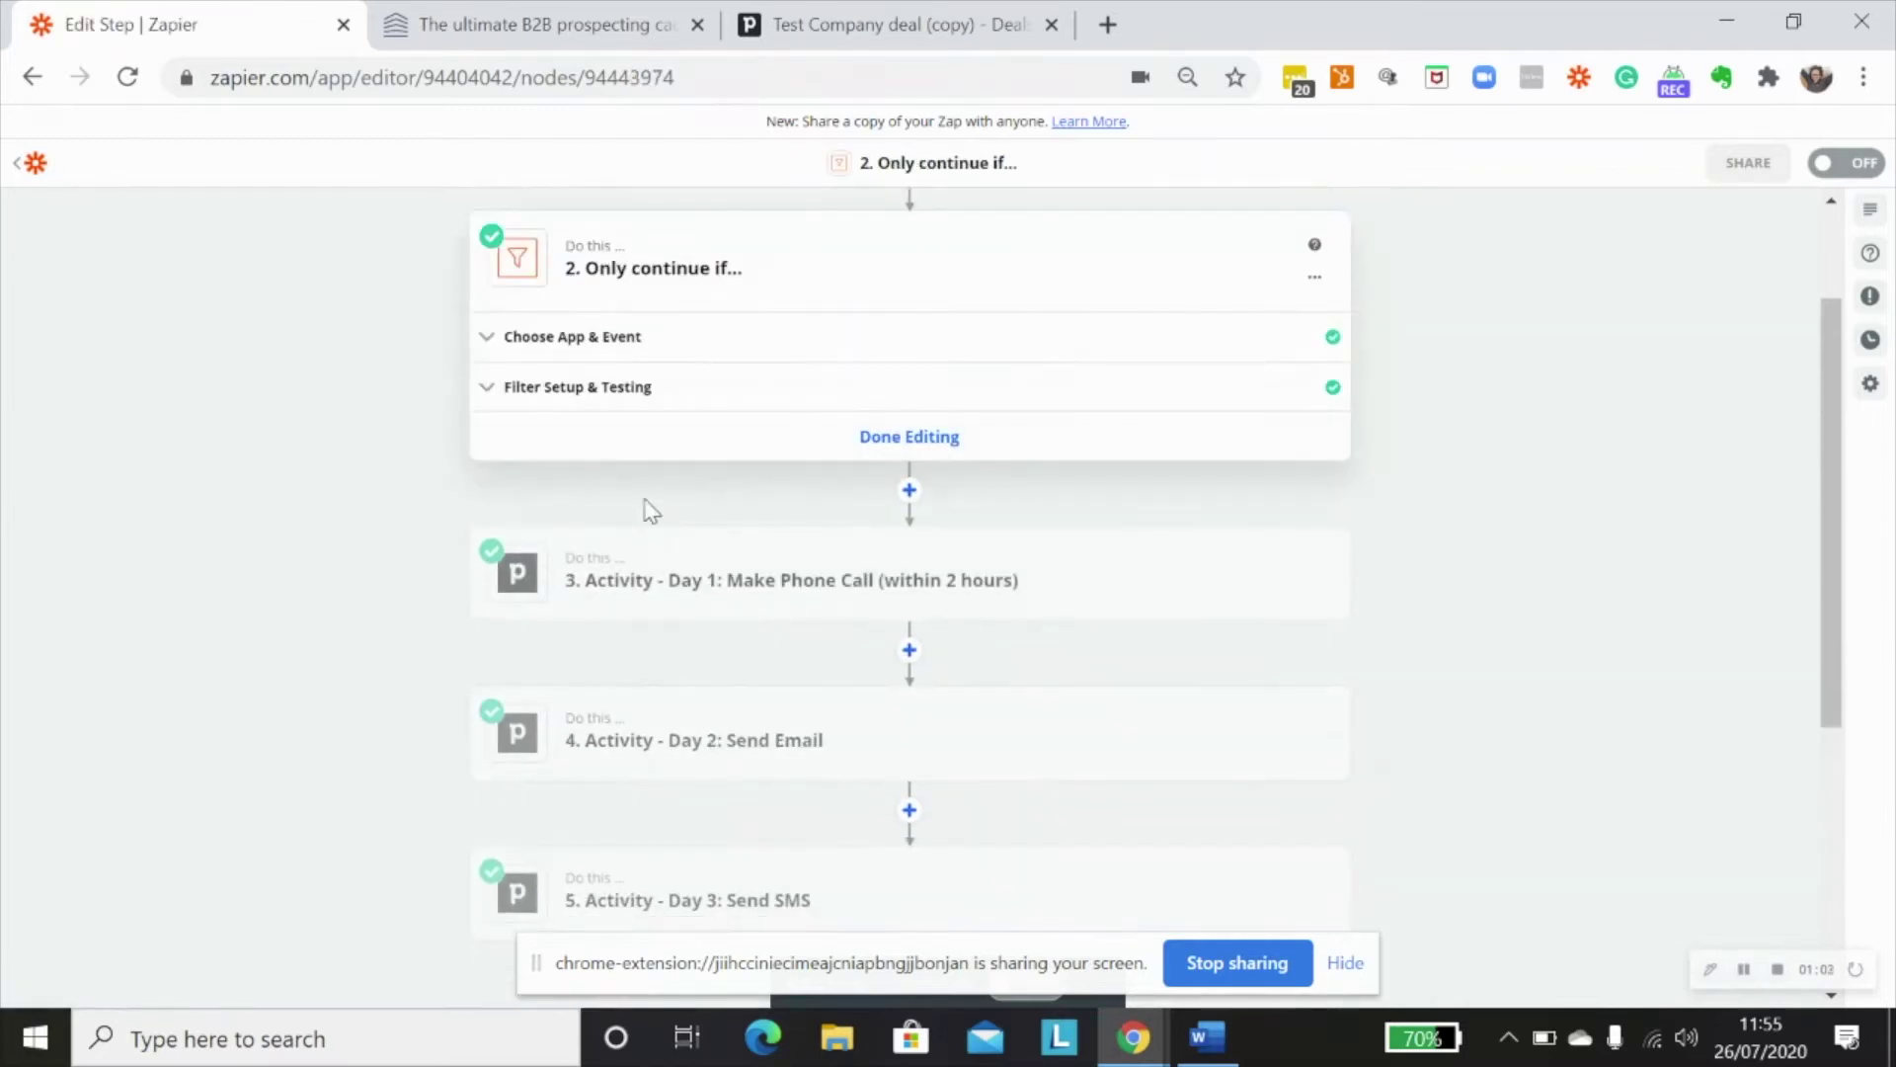
# Step: Filter on the deal's Pipeline ID (Text) exactly matching 1, test it, and continue
pyautogui.click(594, 393)
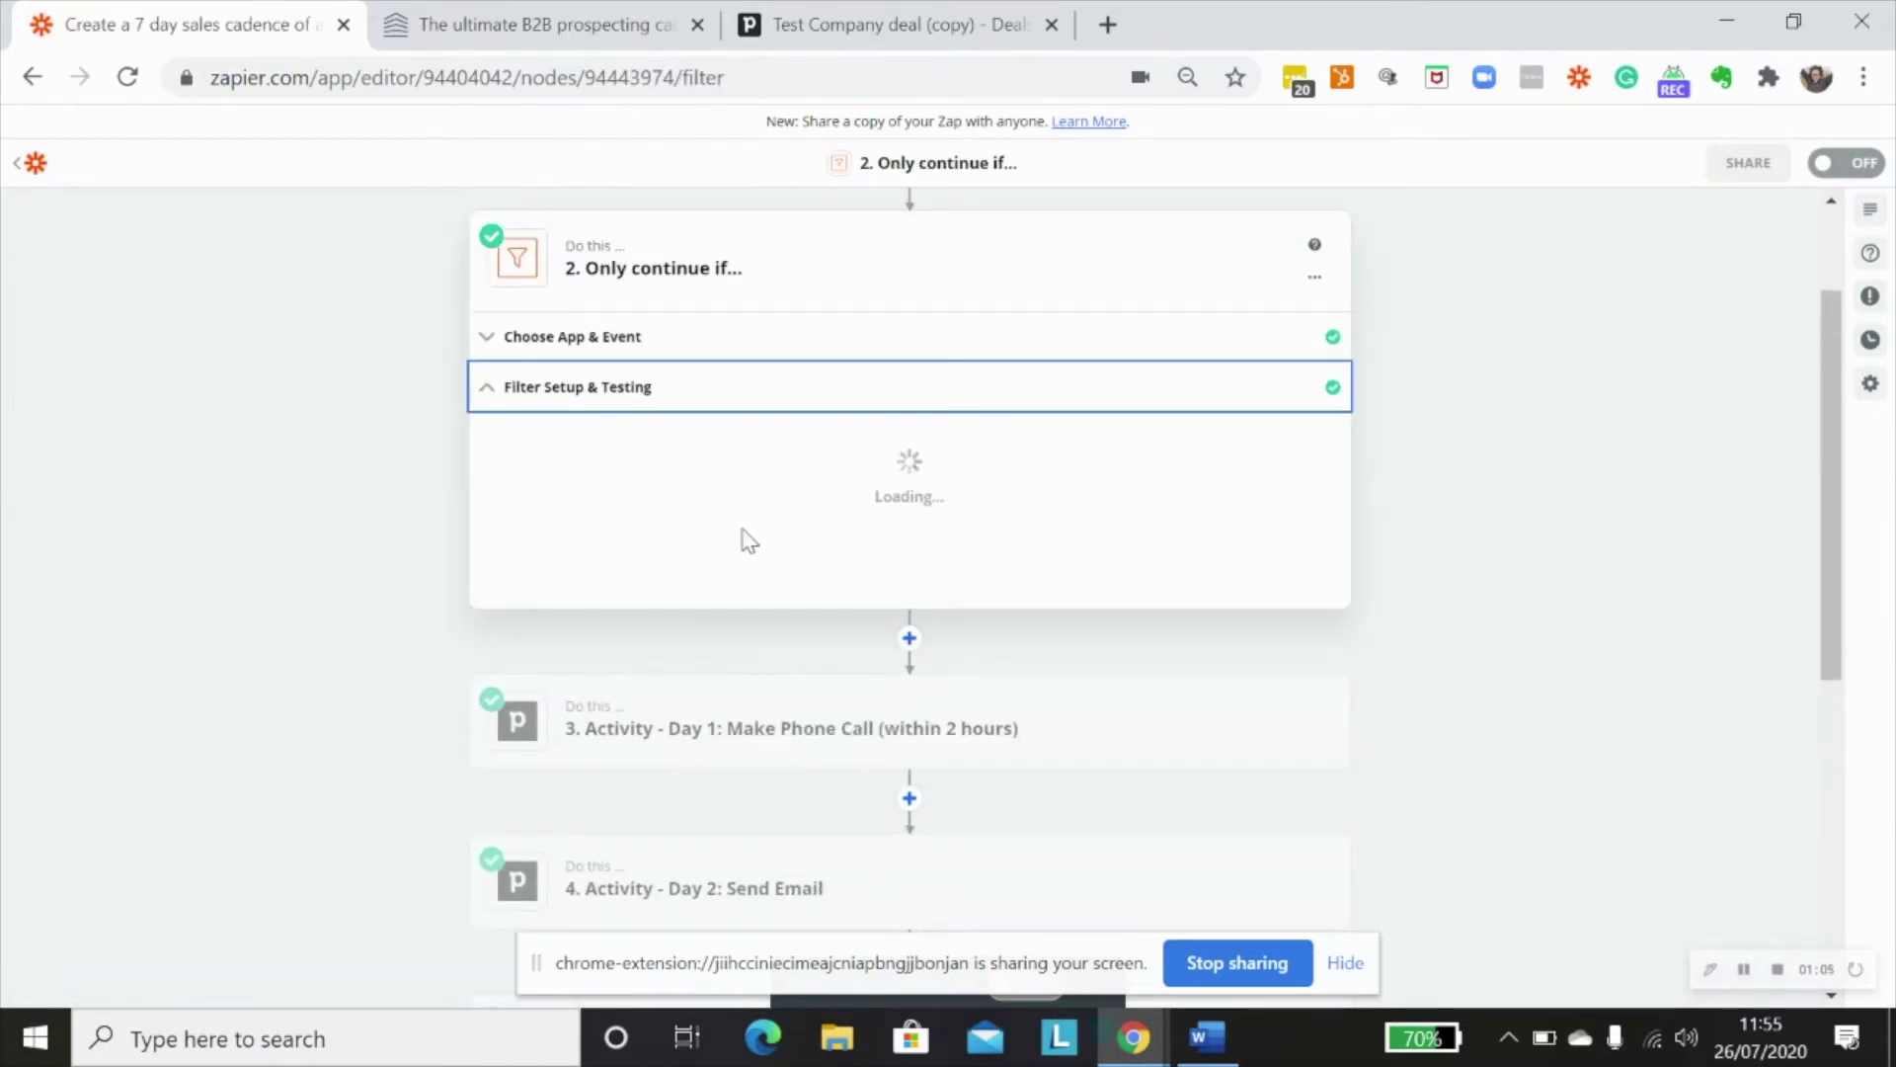
pyautogui.click(625, 476)
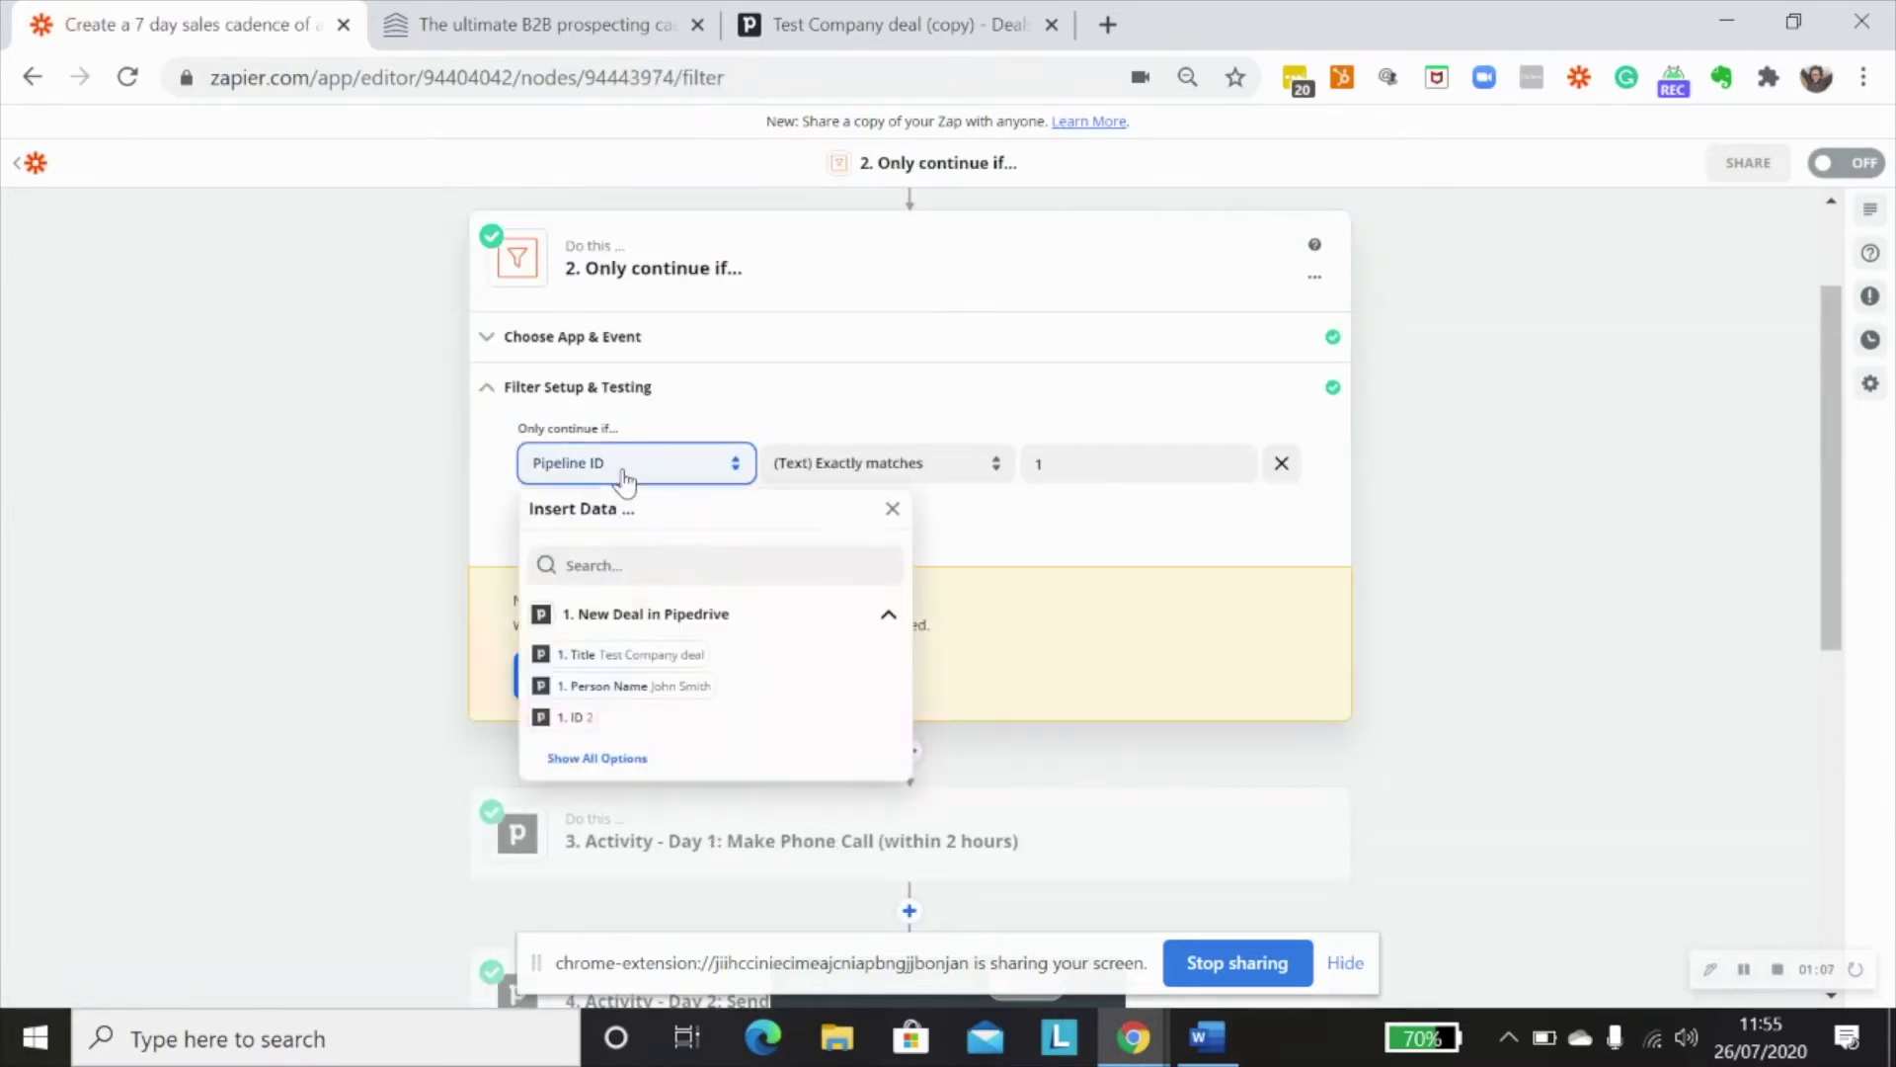
pyautogui.click(629, 563)
pyautogui.write('pipe')
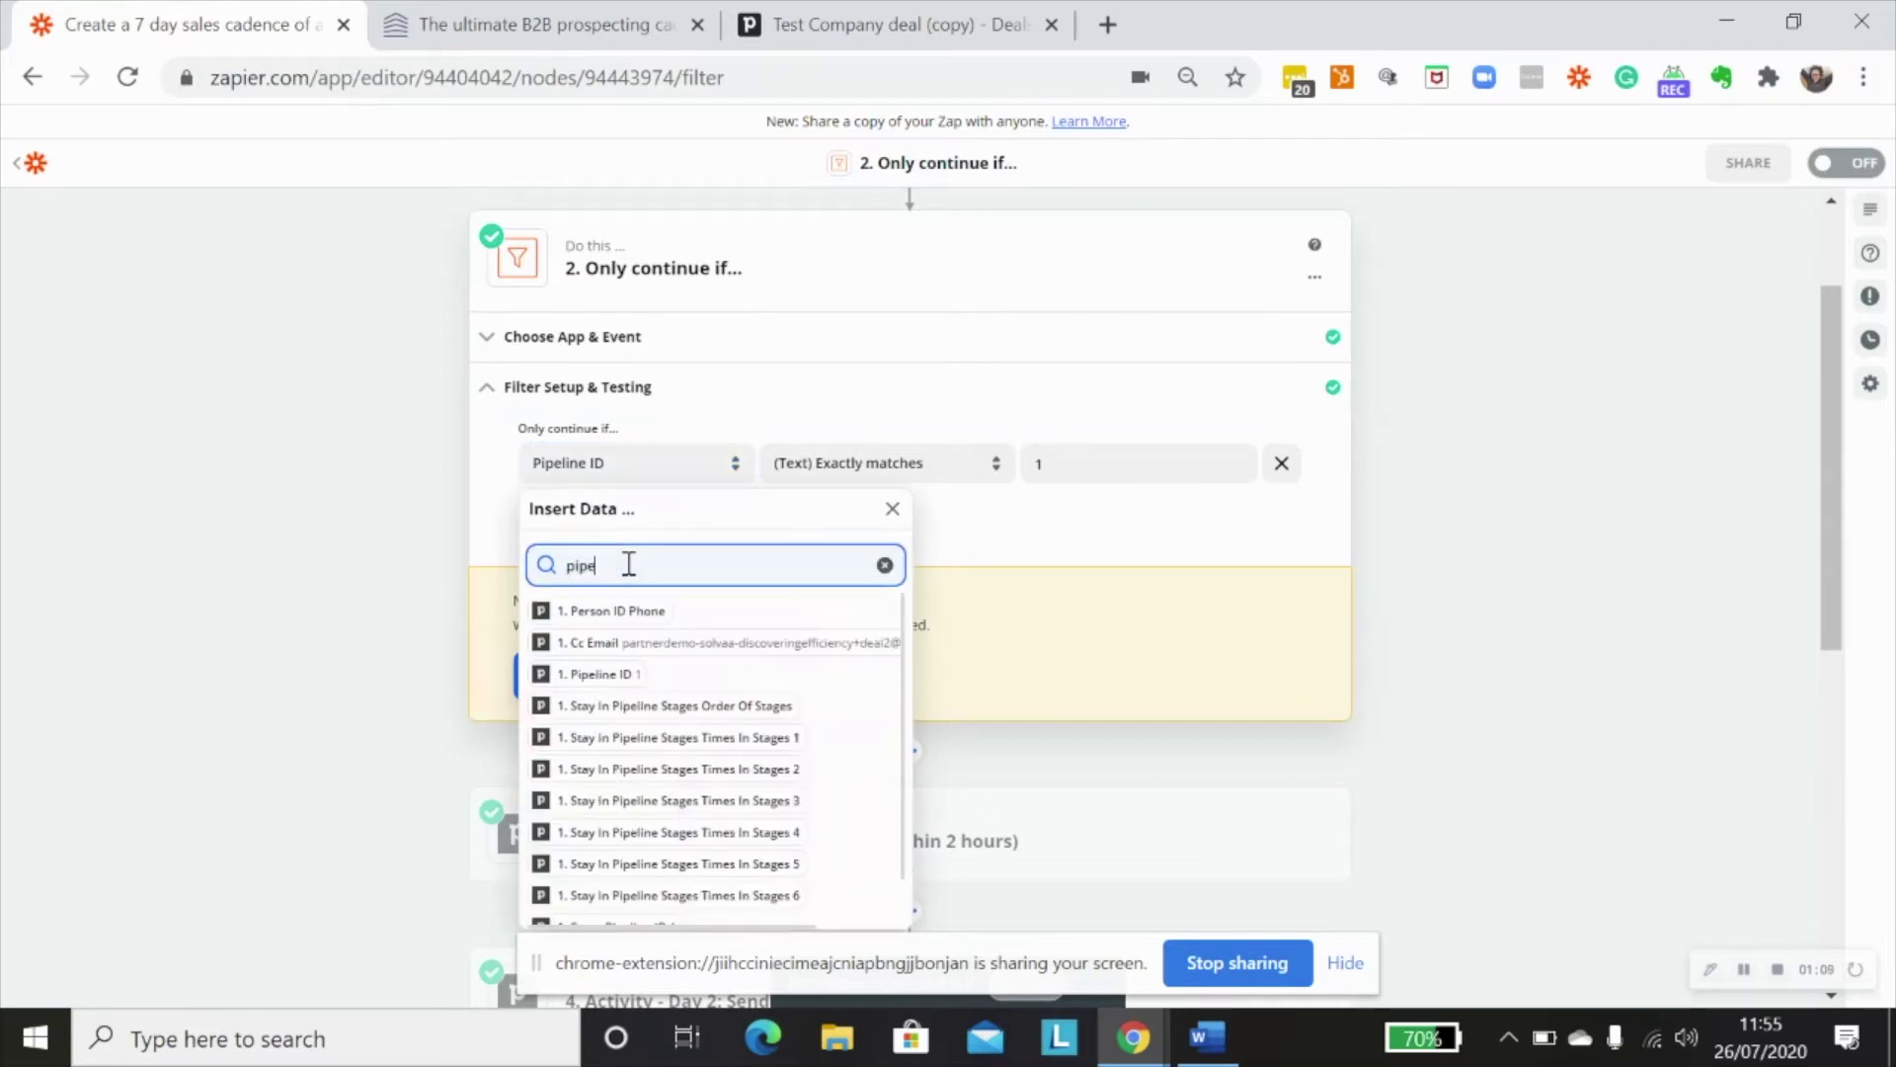
pyautogui.write('line')
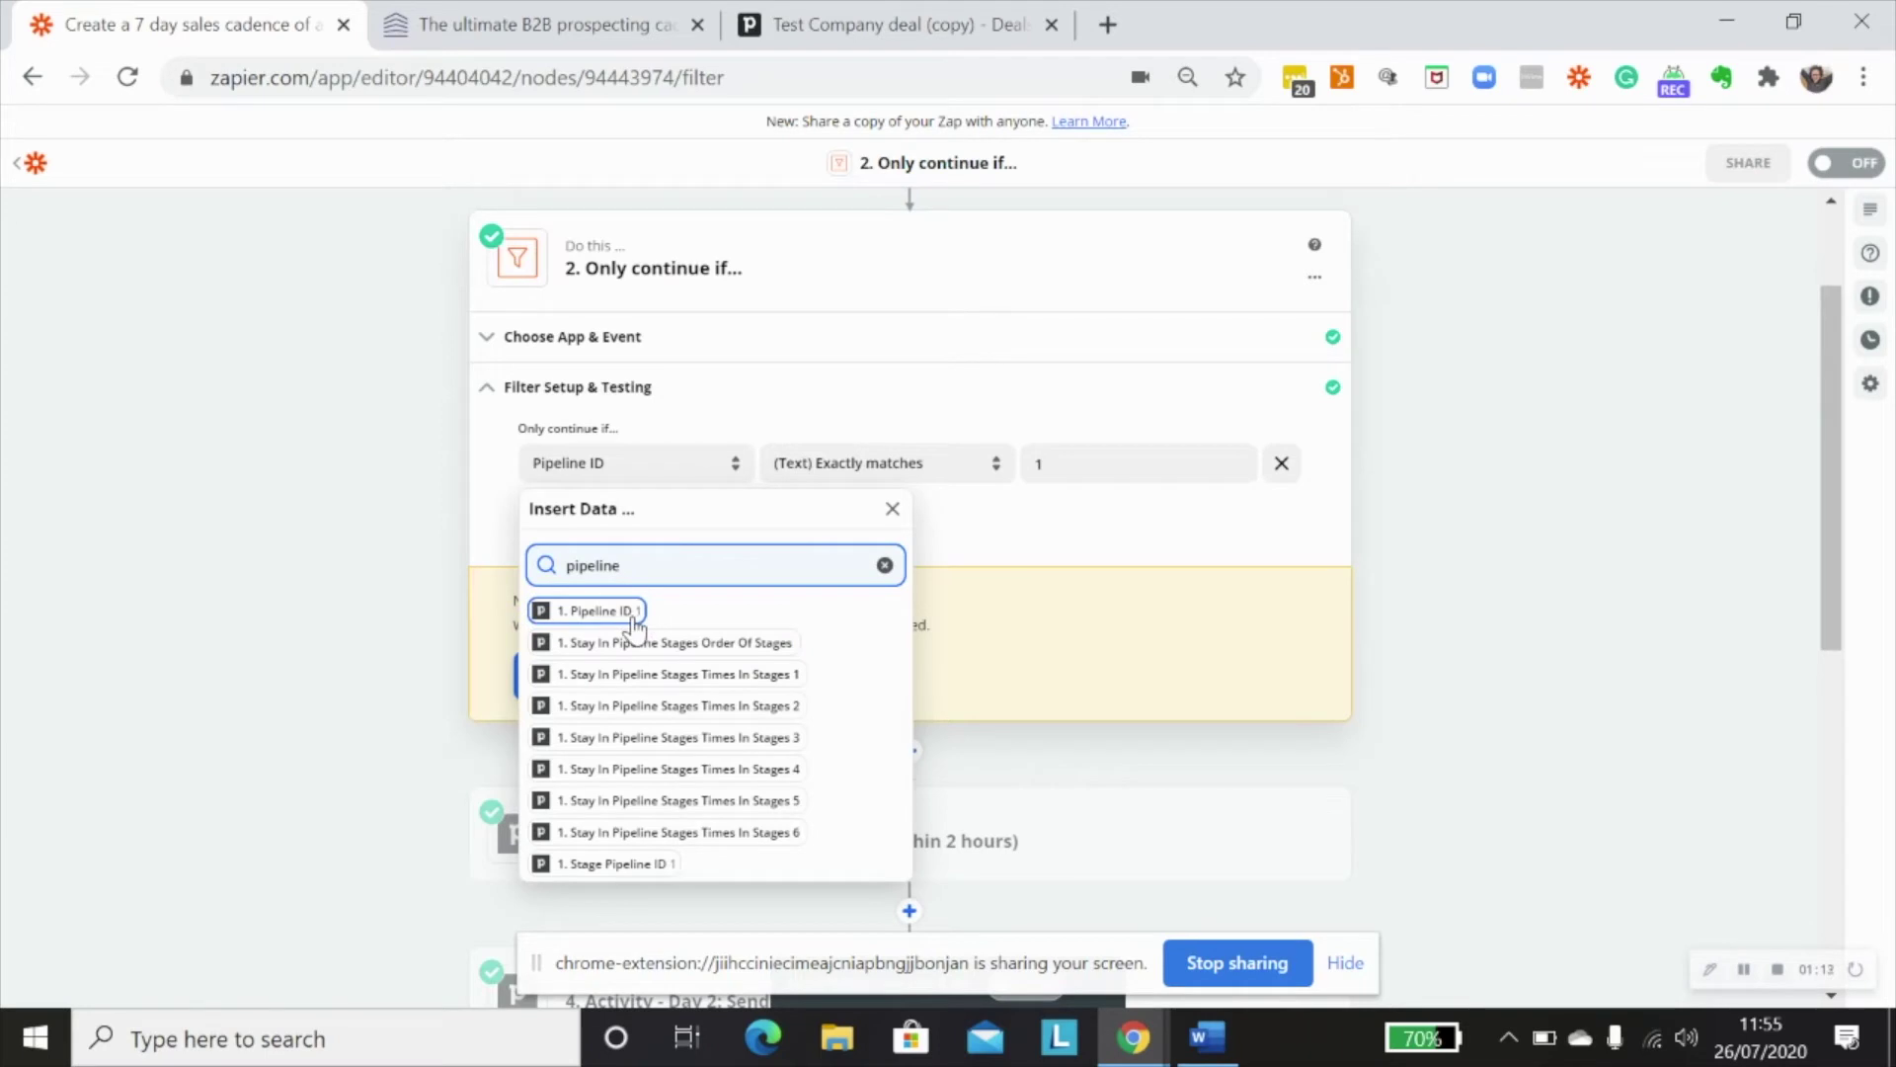
pyautogui.click(633, 613)
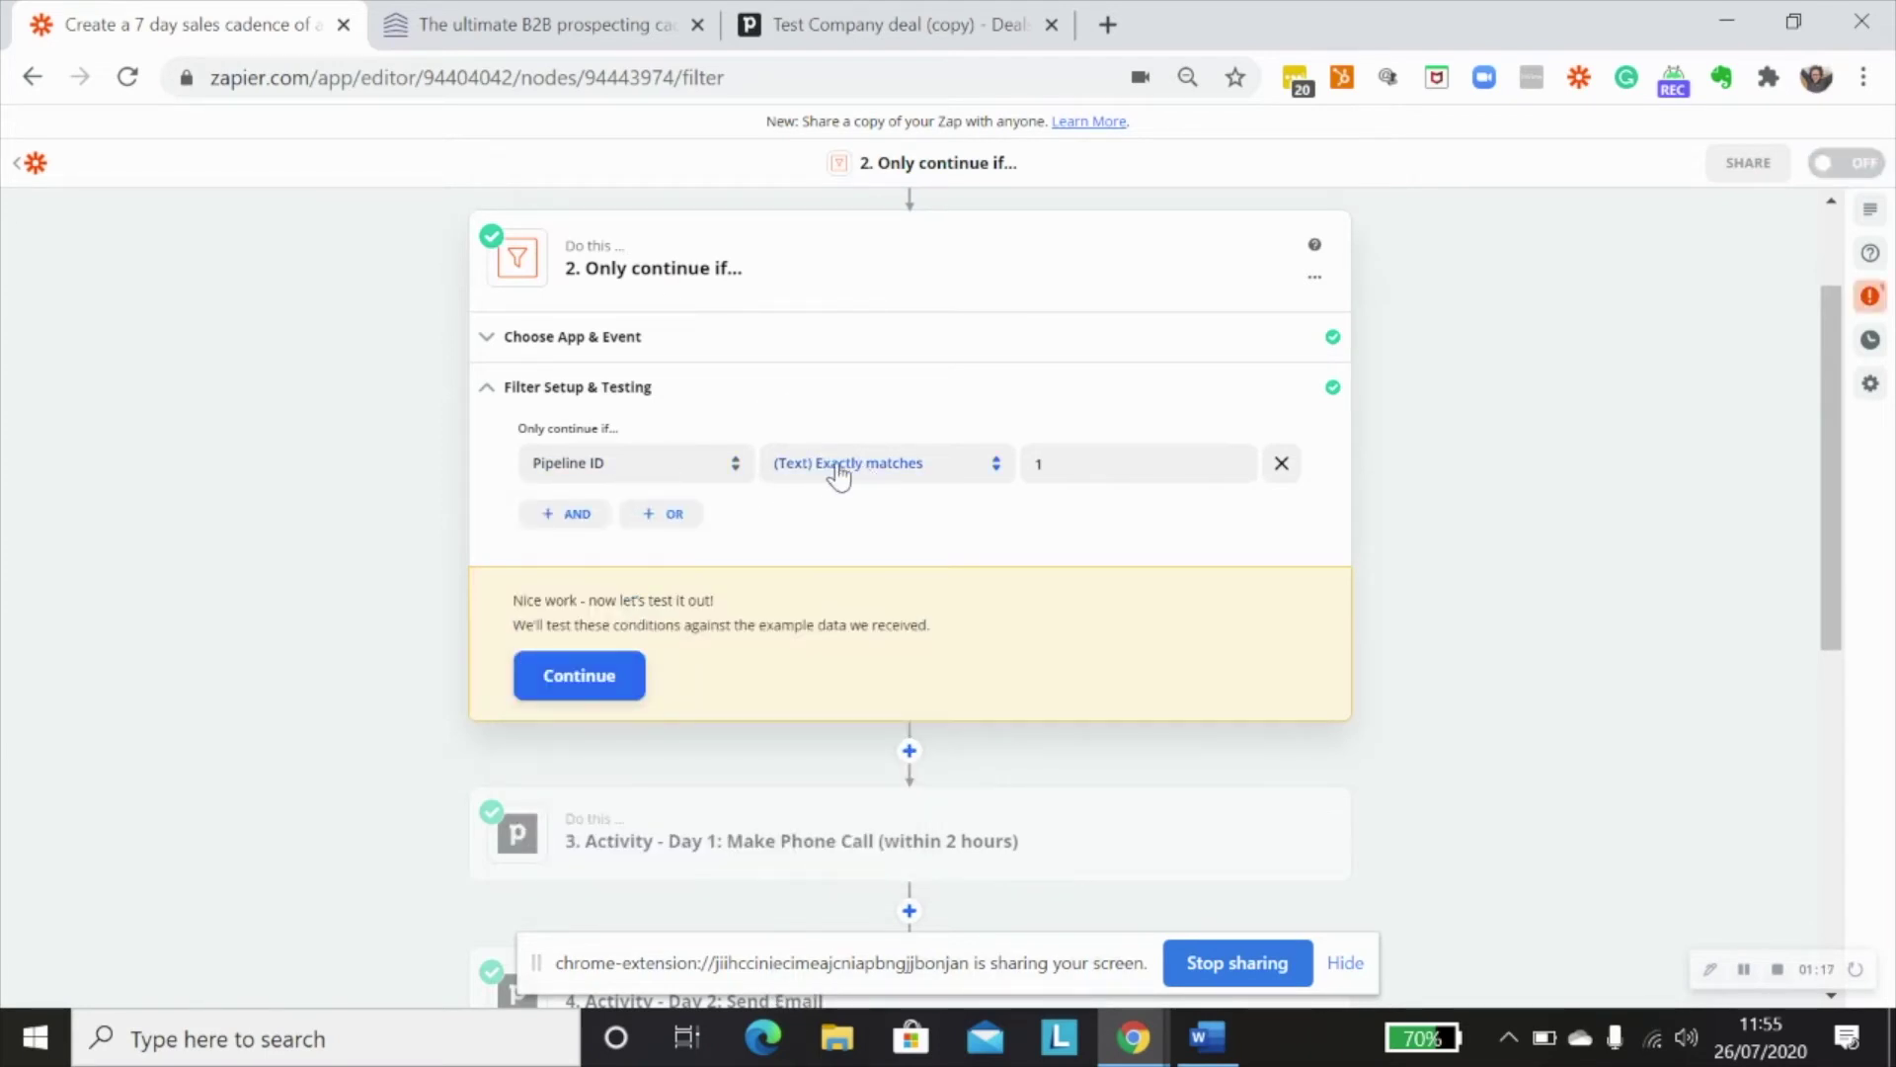
pyautogui.click(1057, 471)
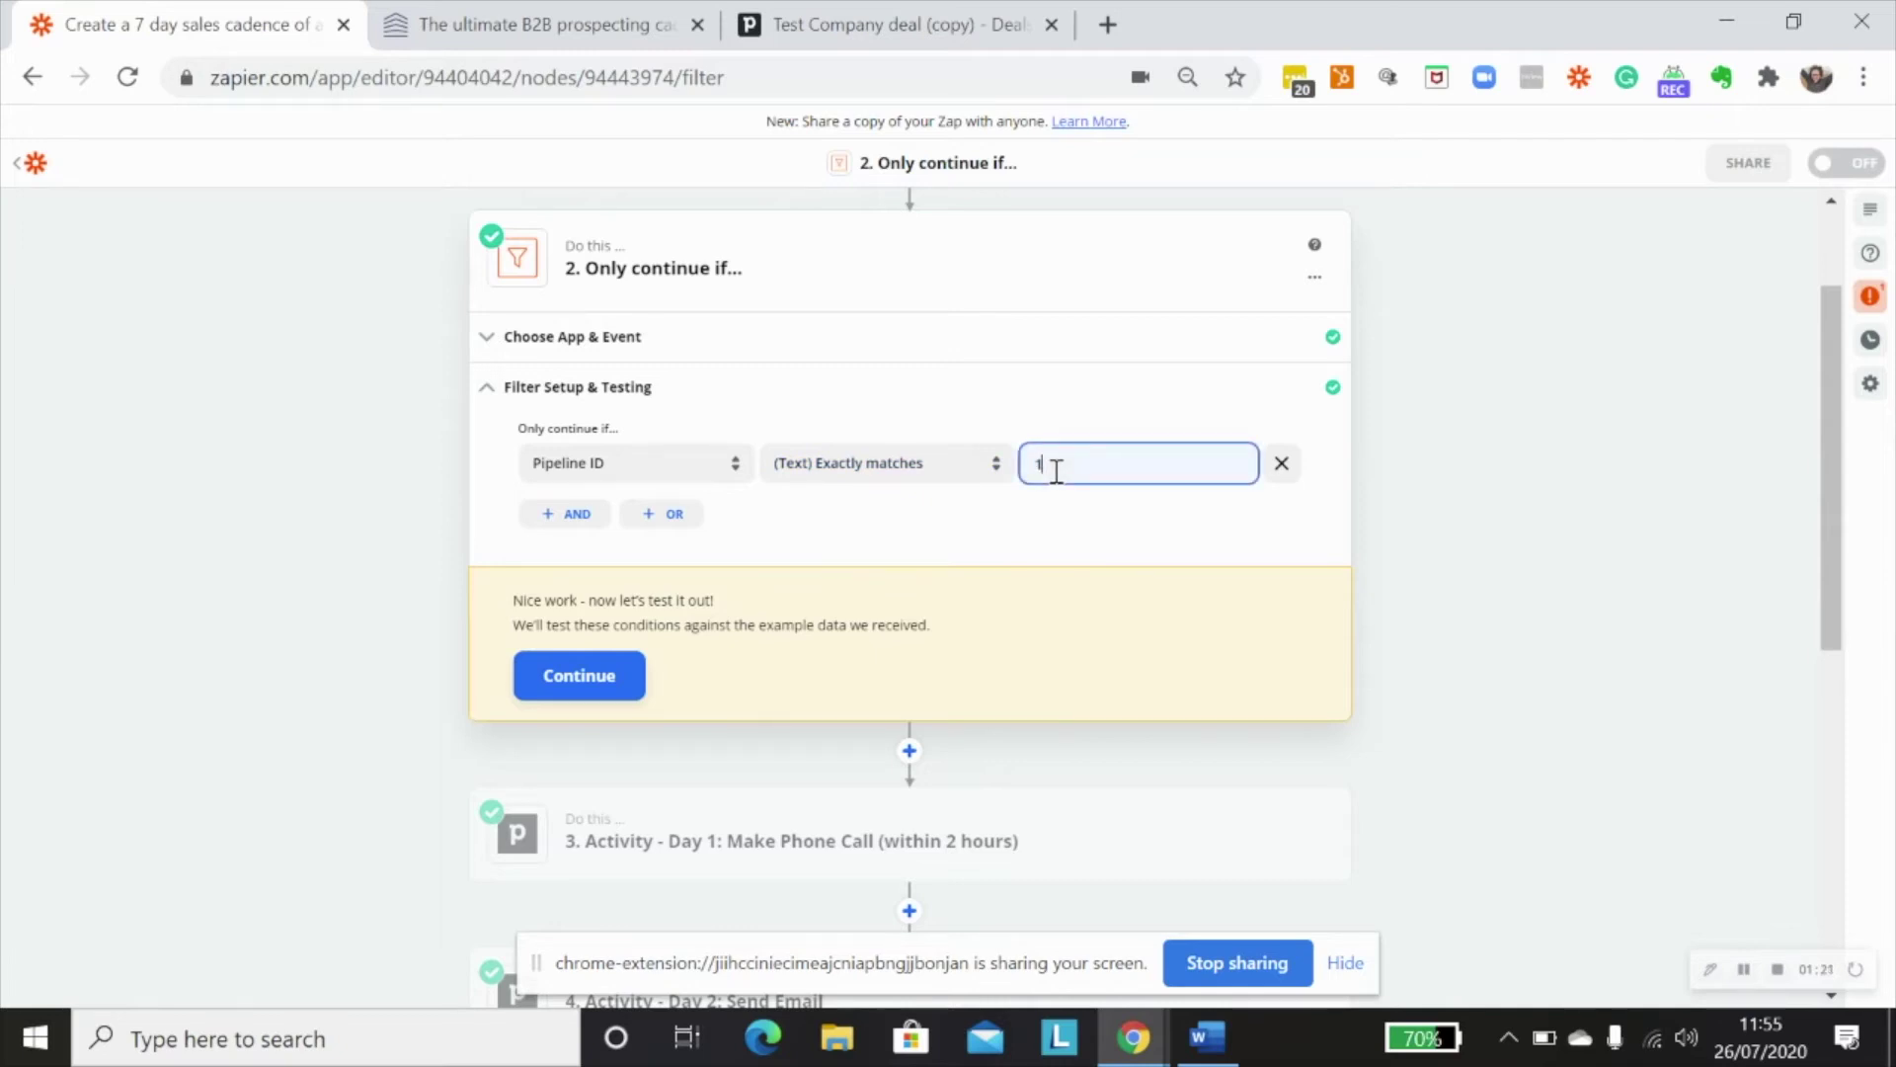
pyautogui.click(579, 677)
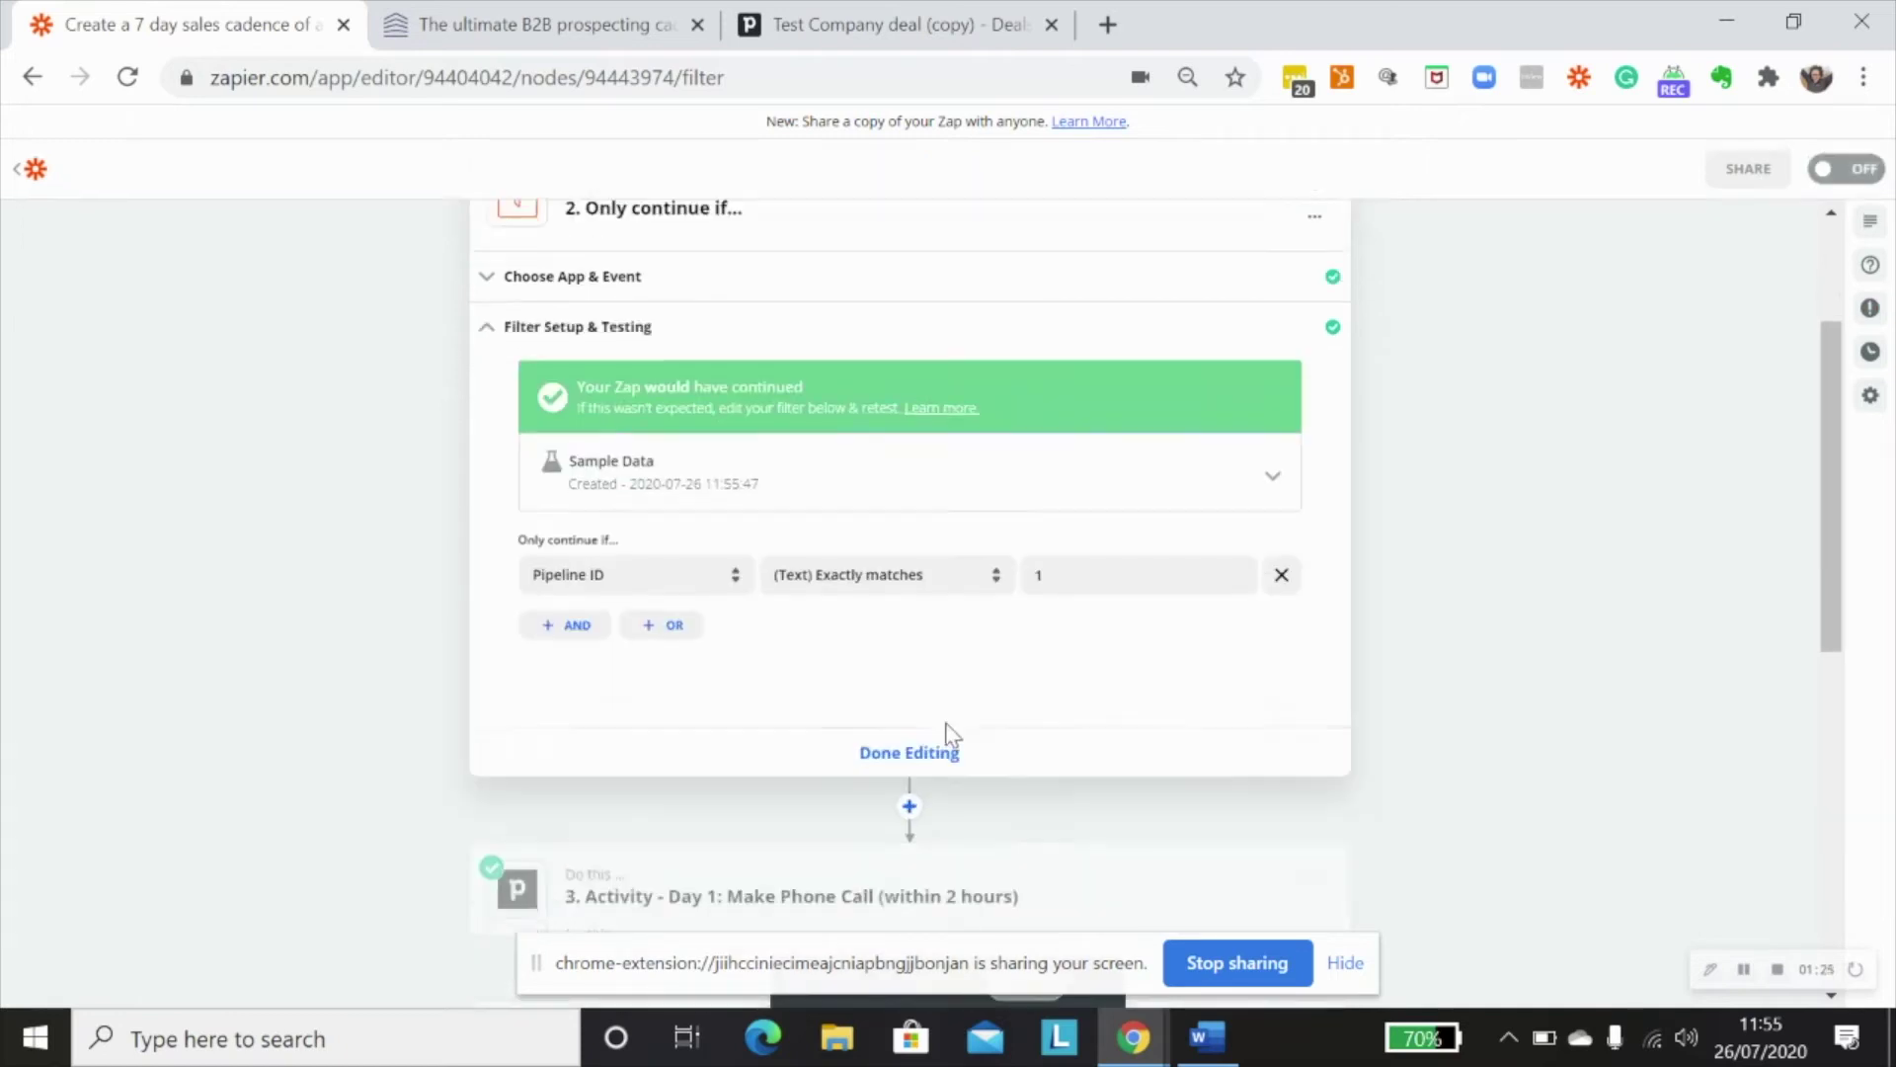
pyautogui.click(1027, 533)
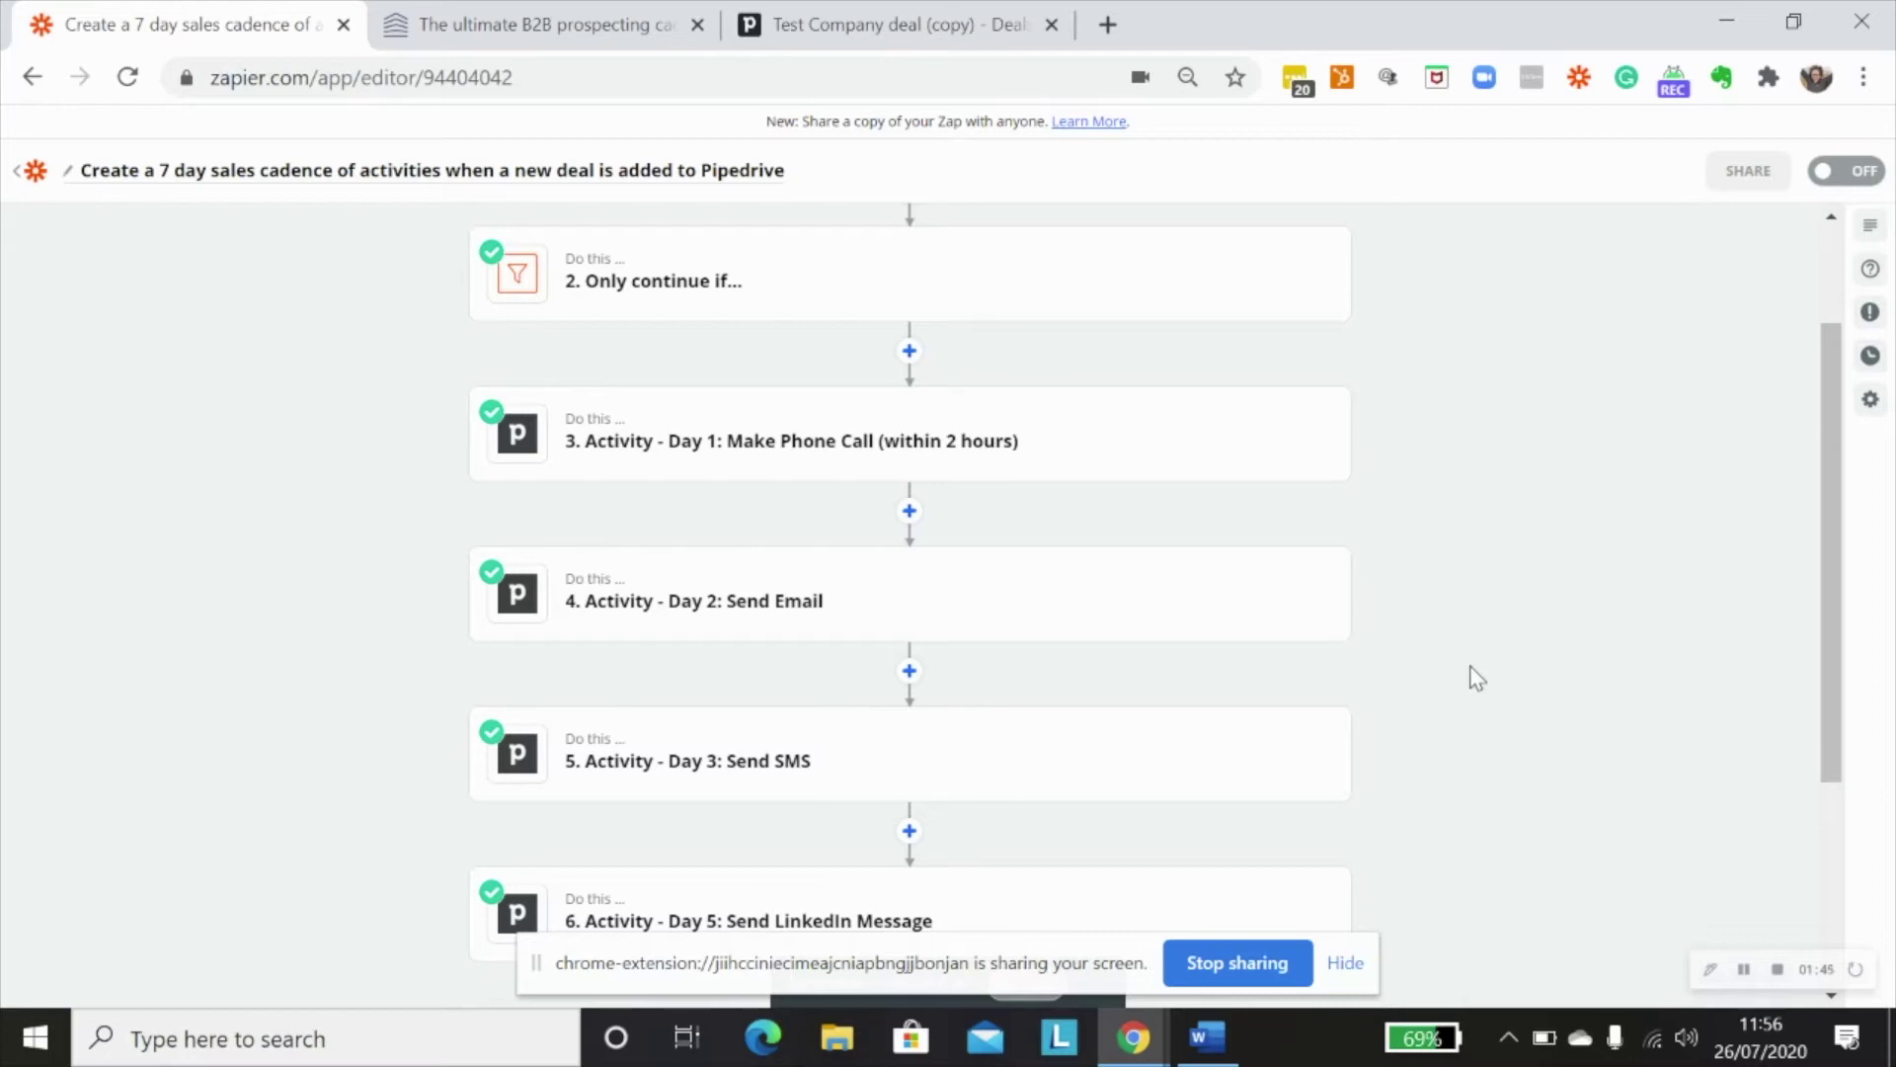
# Step: Consult the Cognism B2B prospecting cadence chart in another tab, then return to the zap
pyautogui.scroll(-1, 1473, 677)
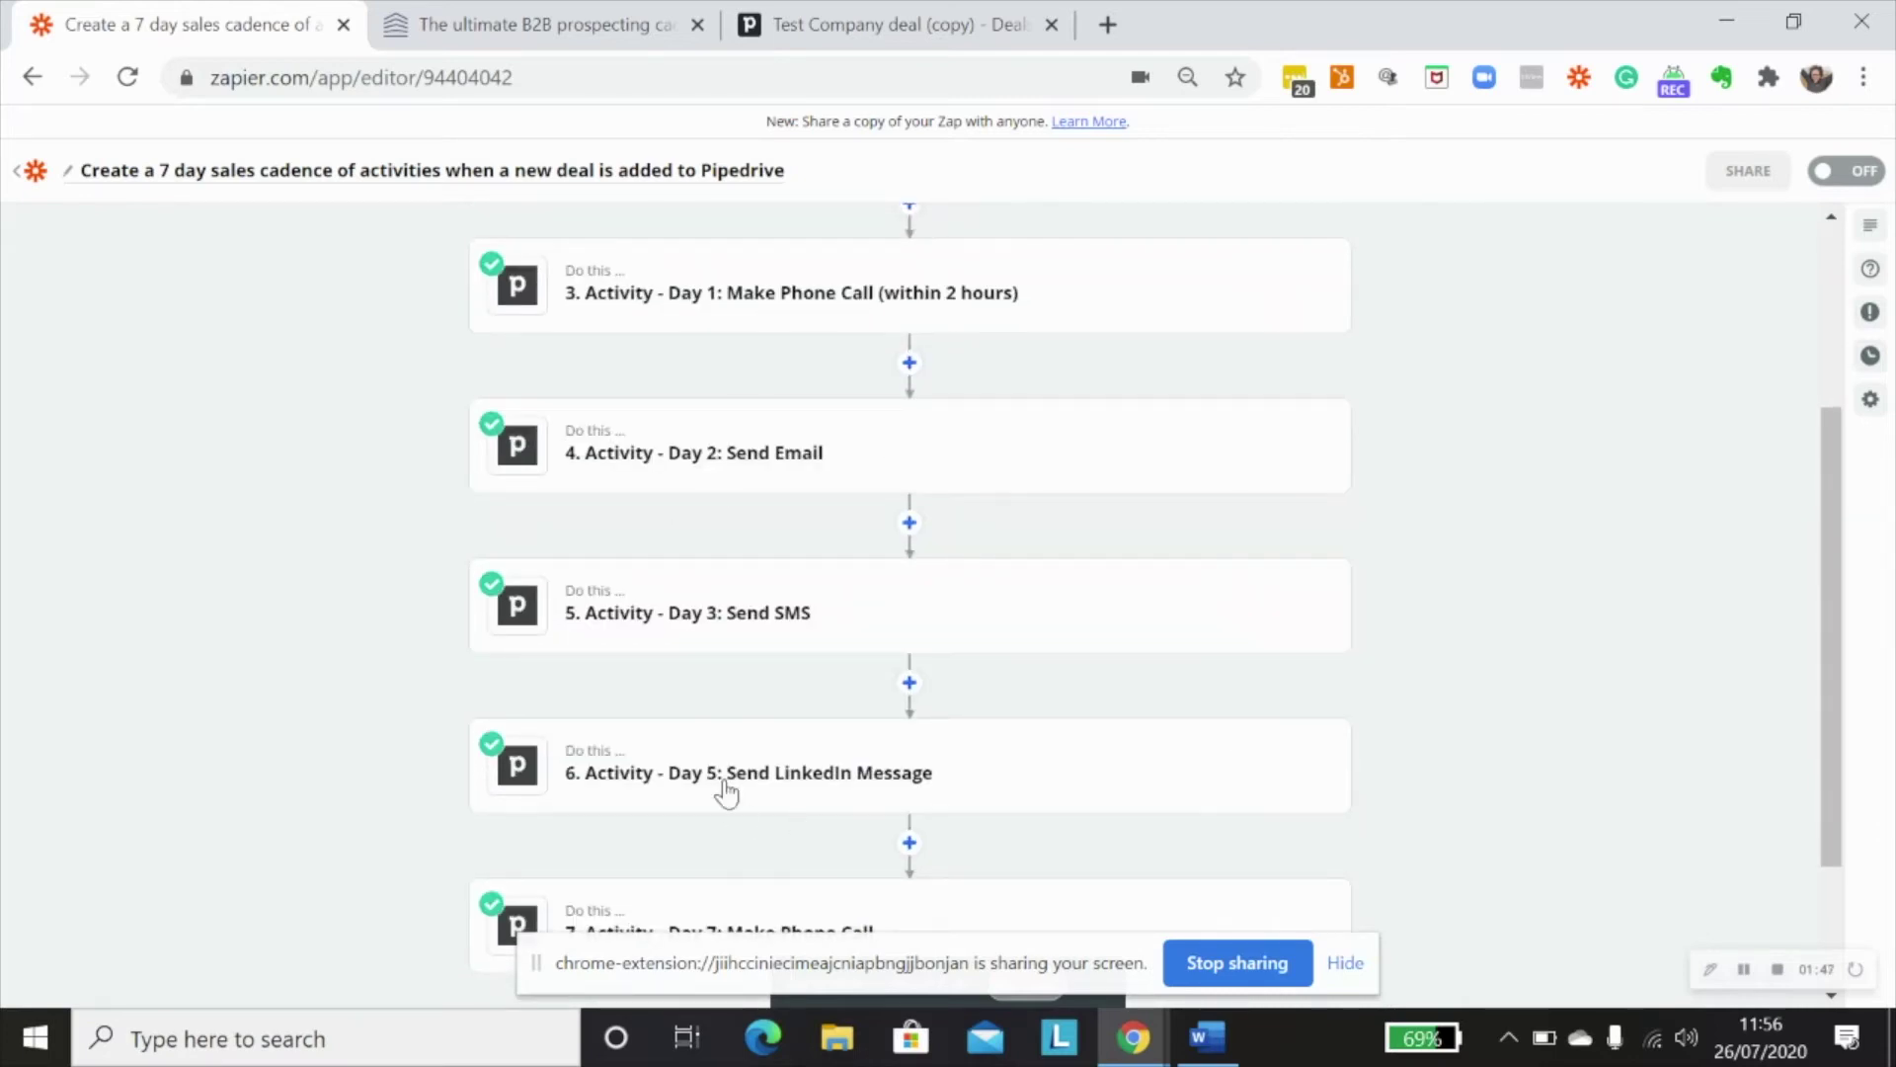
pyautogui.click(521, 27)
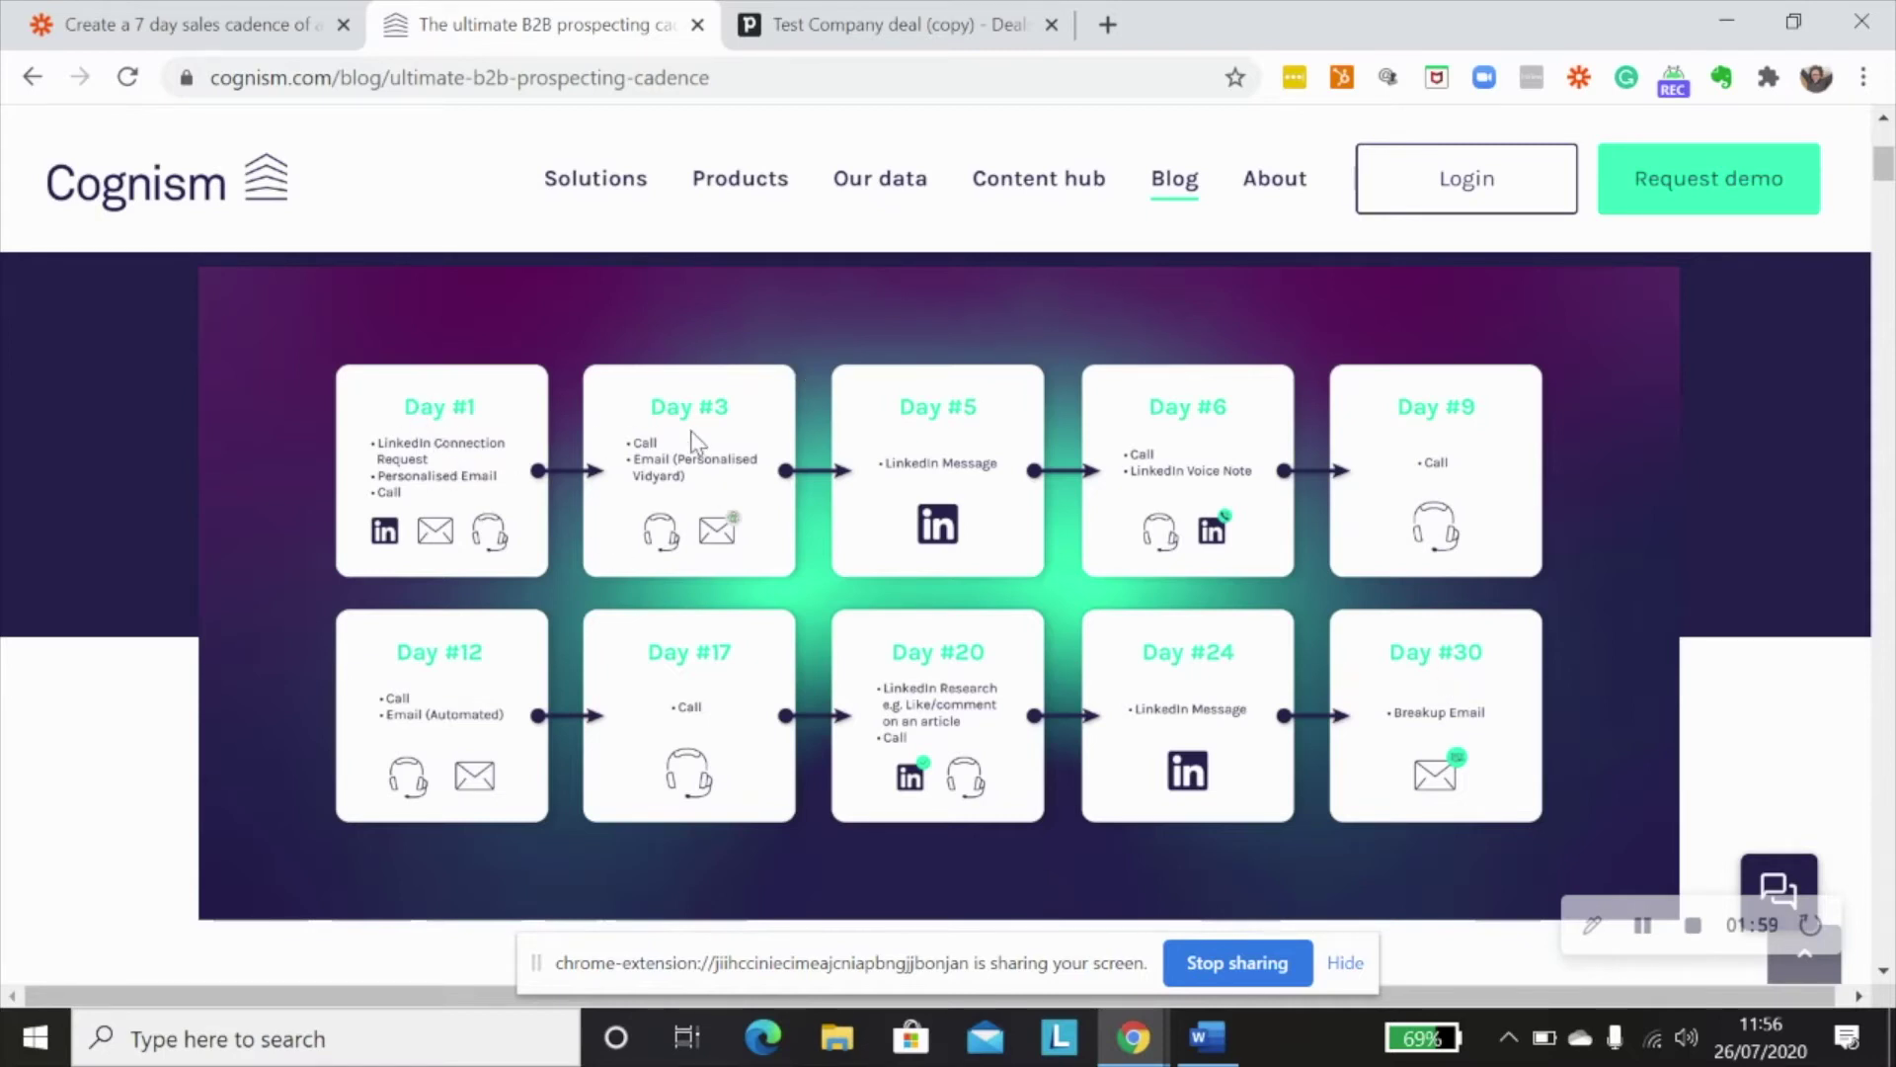
pyautogui.click(202, 25)
pyautogui.scroll(2, 1499, 475)
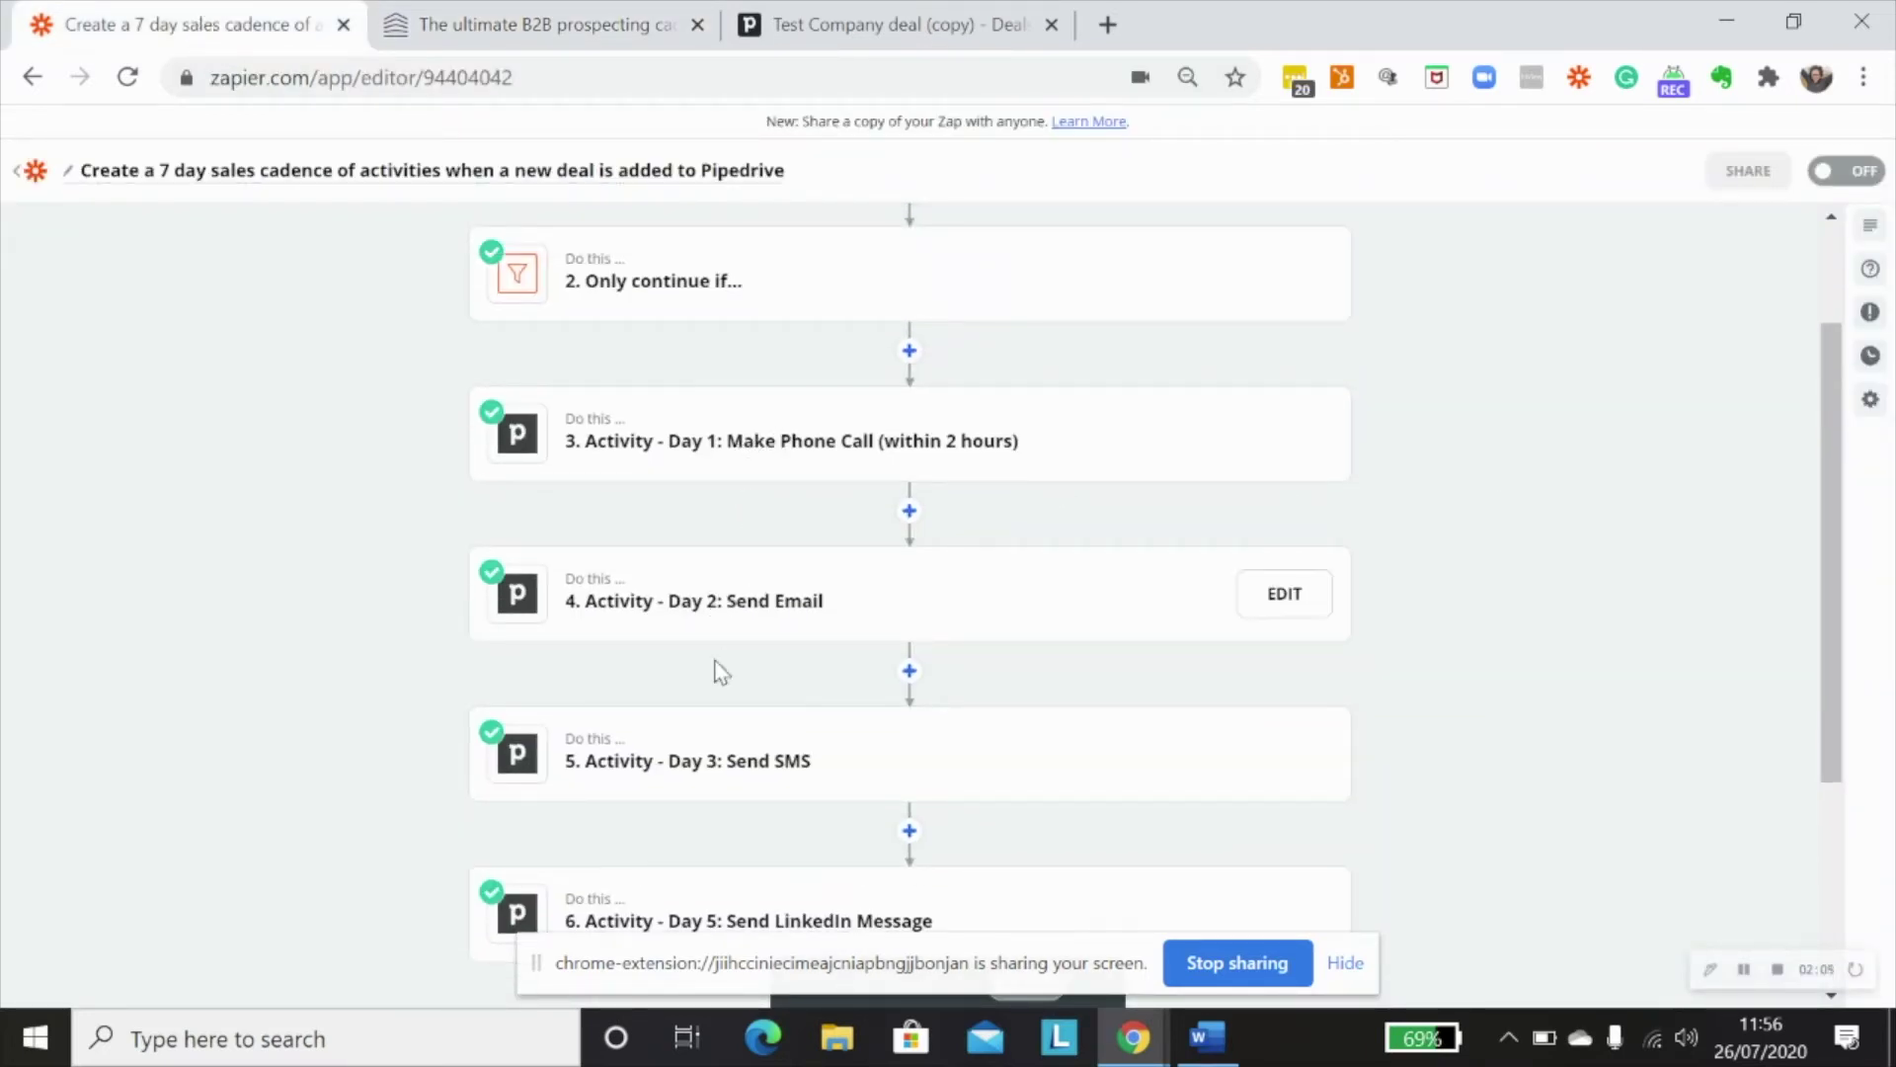
# Step: Open the Day 1: Make Phone Call (within 2 hours) step and its Pipedrive Create Activity settings
pyautogui.click(732, 462)
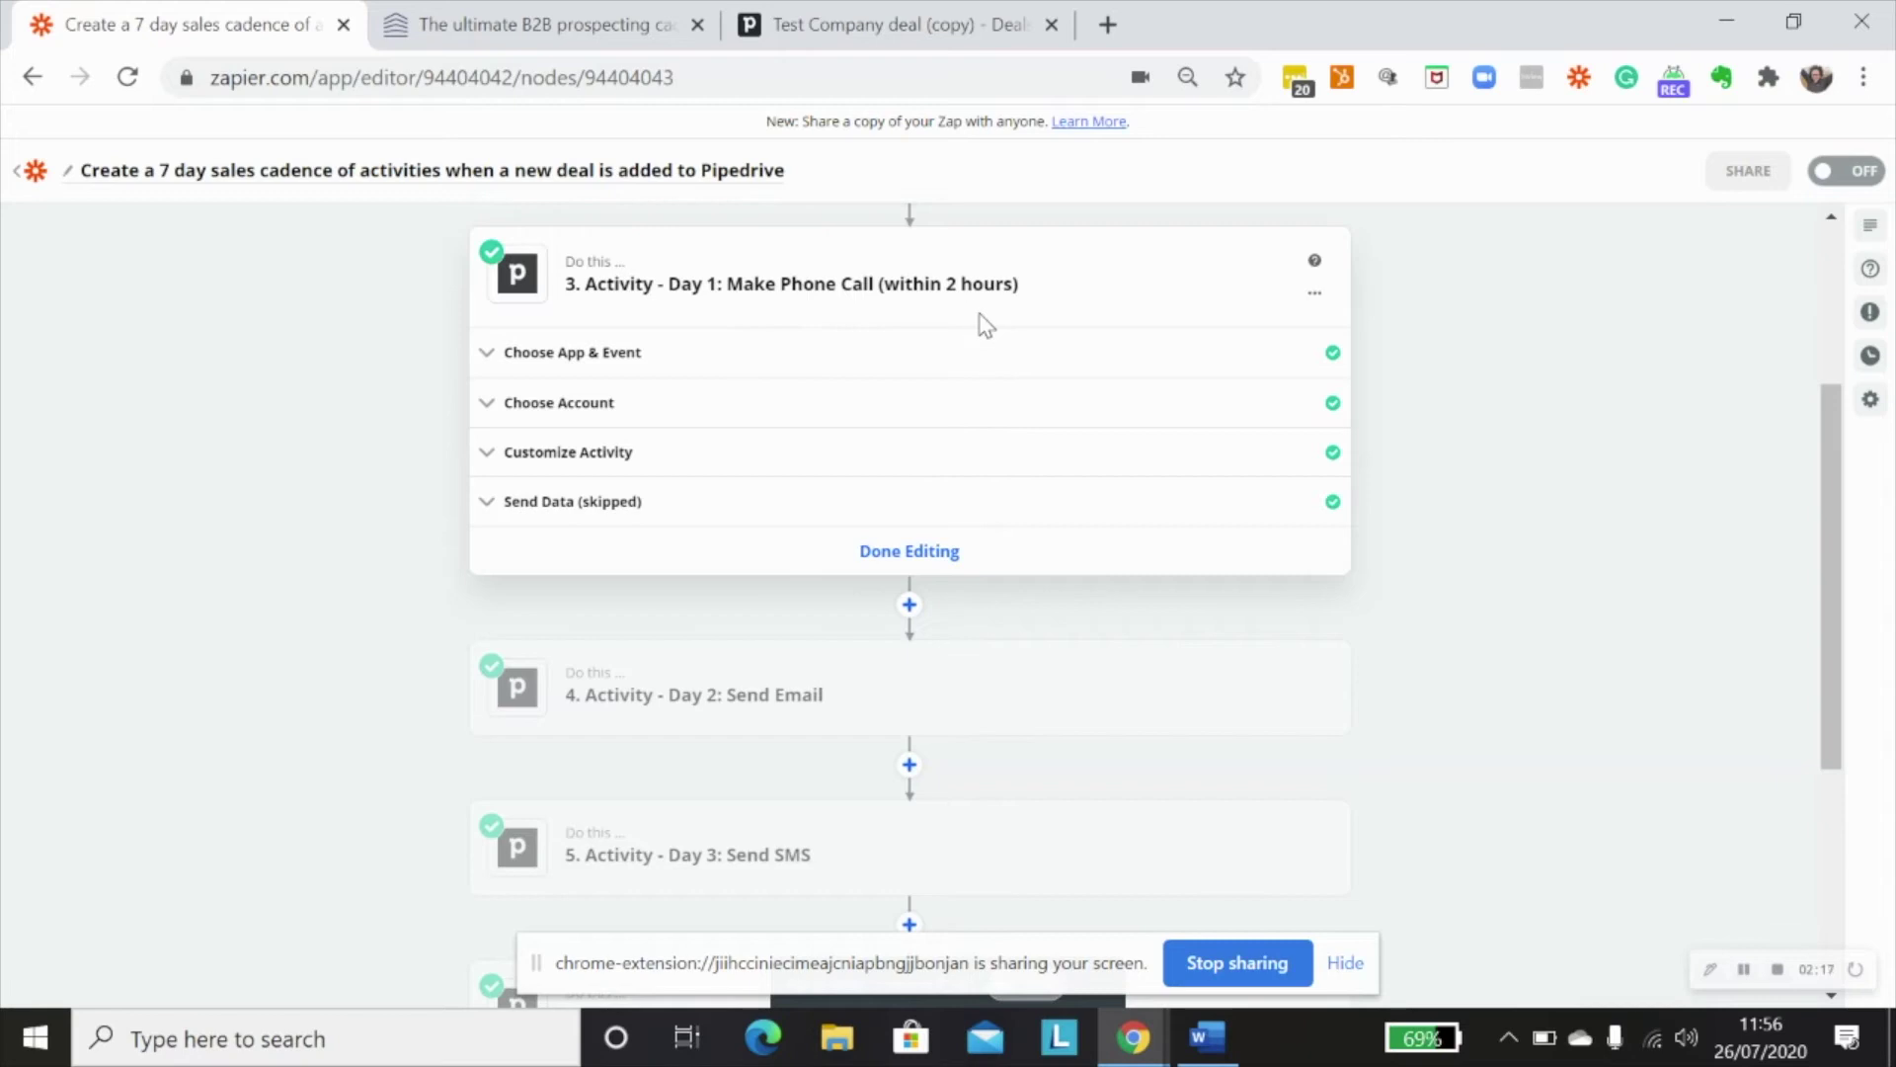
pyautogui.scroll(2, 1472, 558)
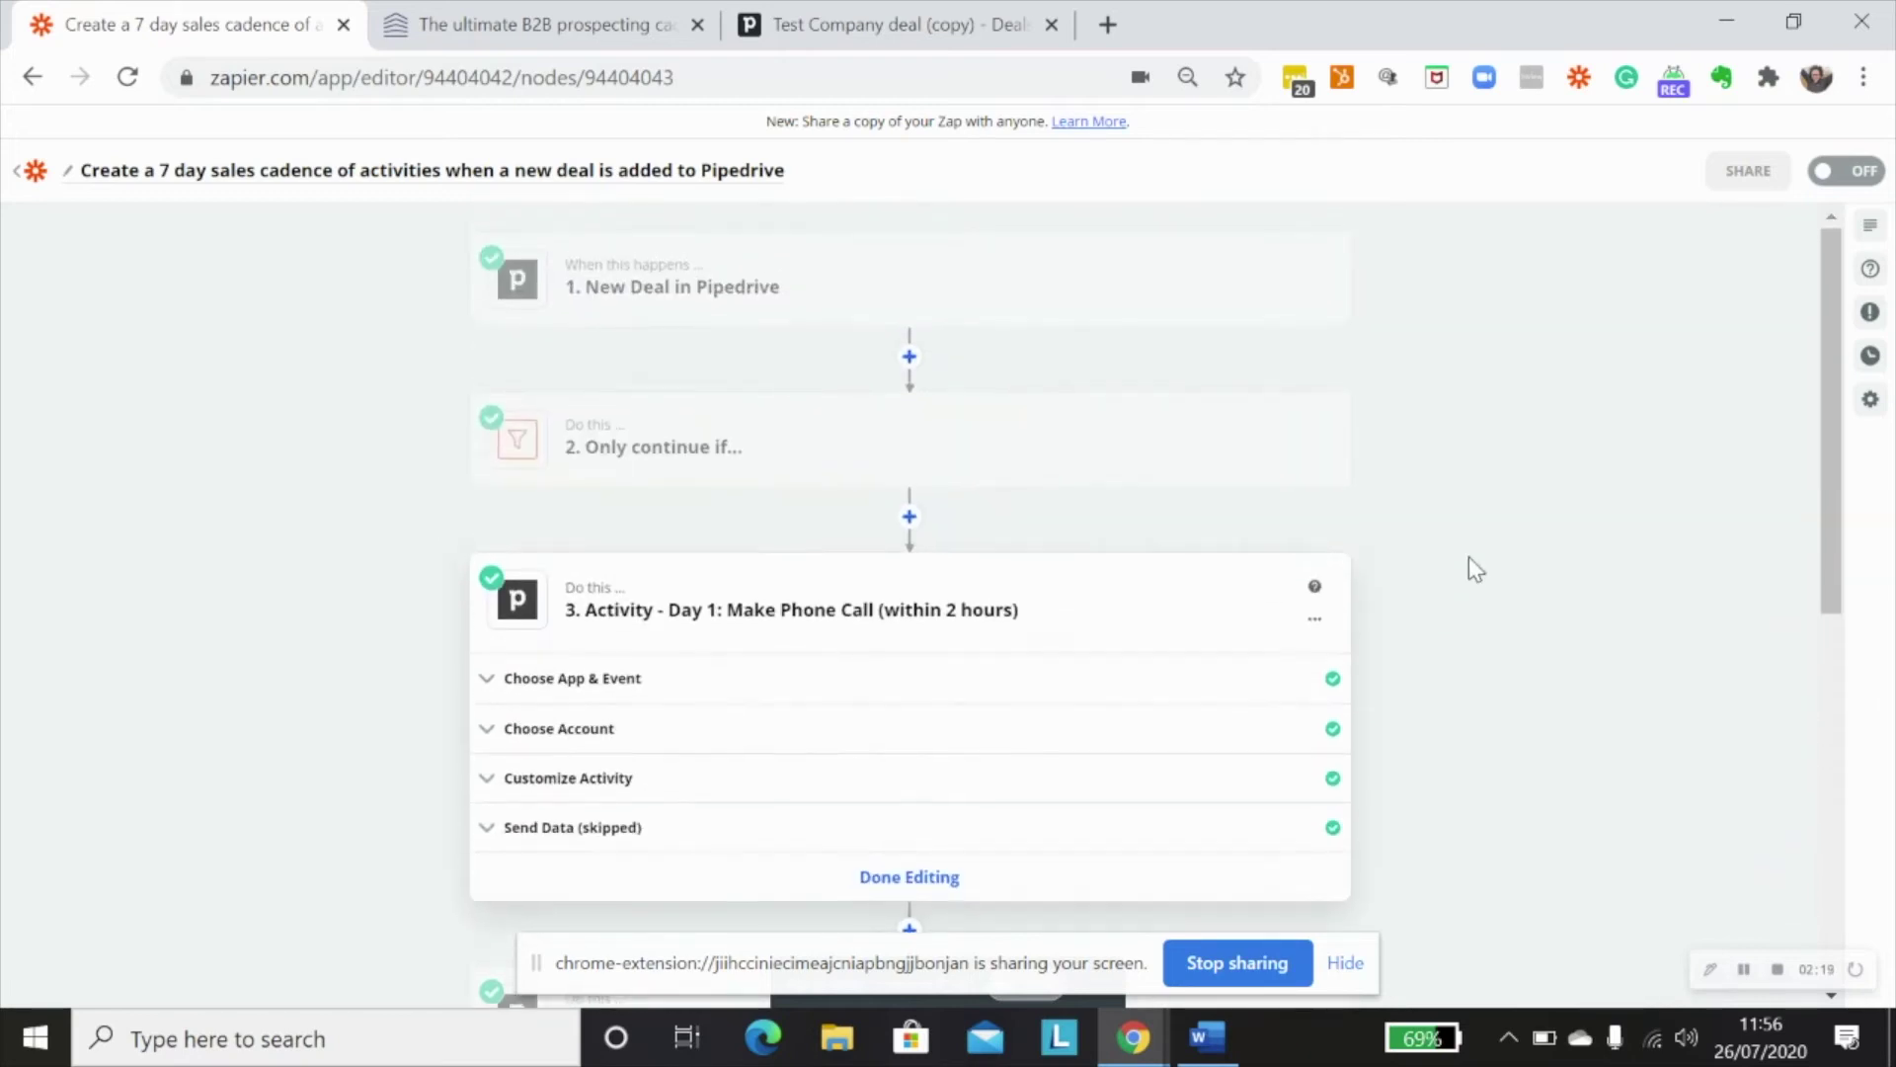
pyautogui.scroll(-4, 1469, 558)
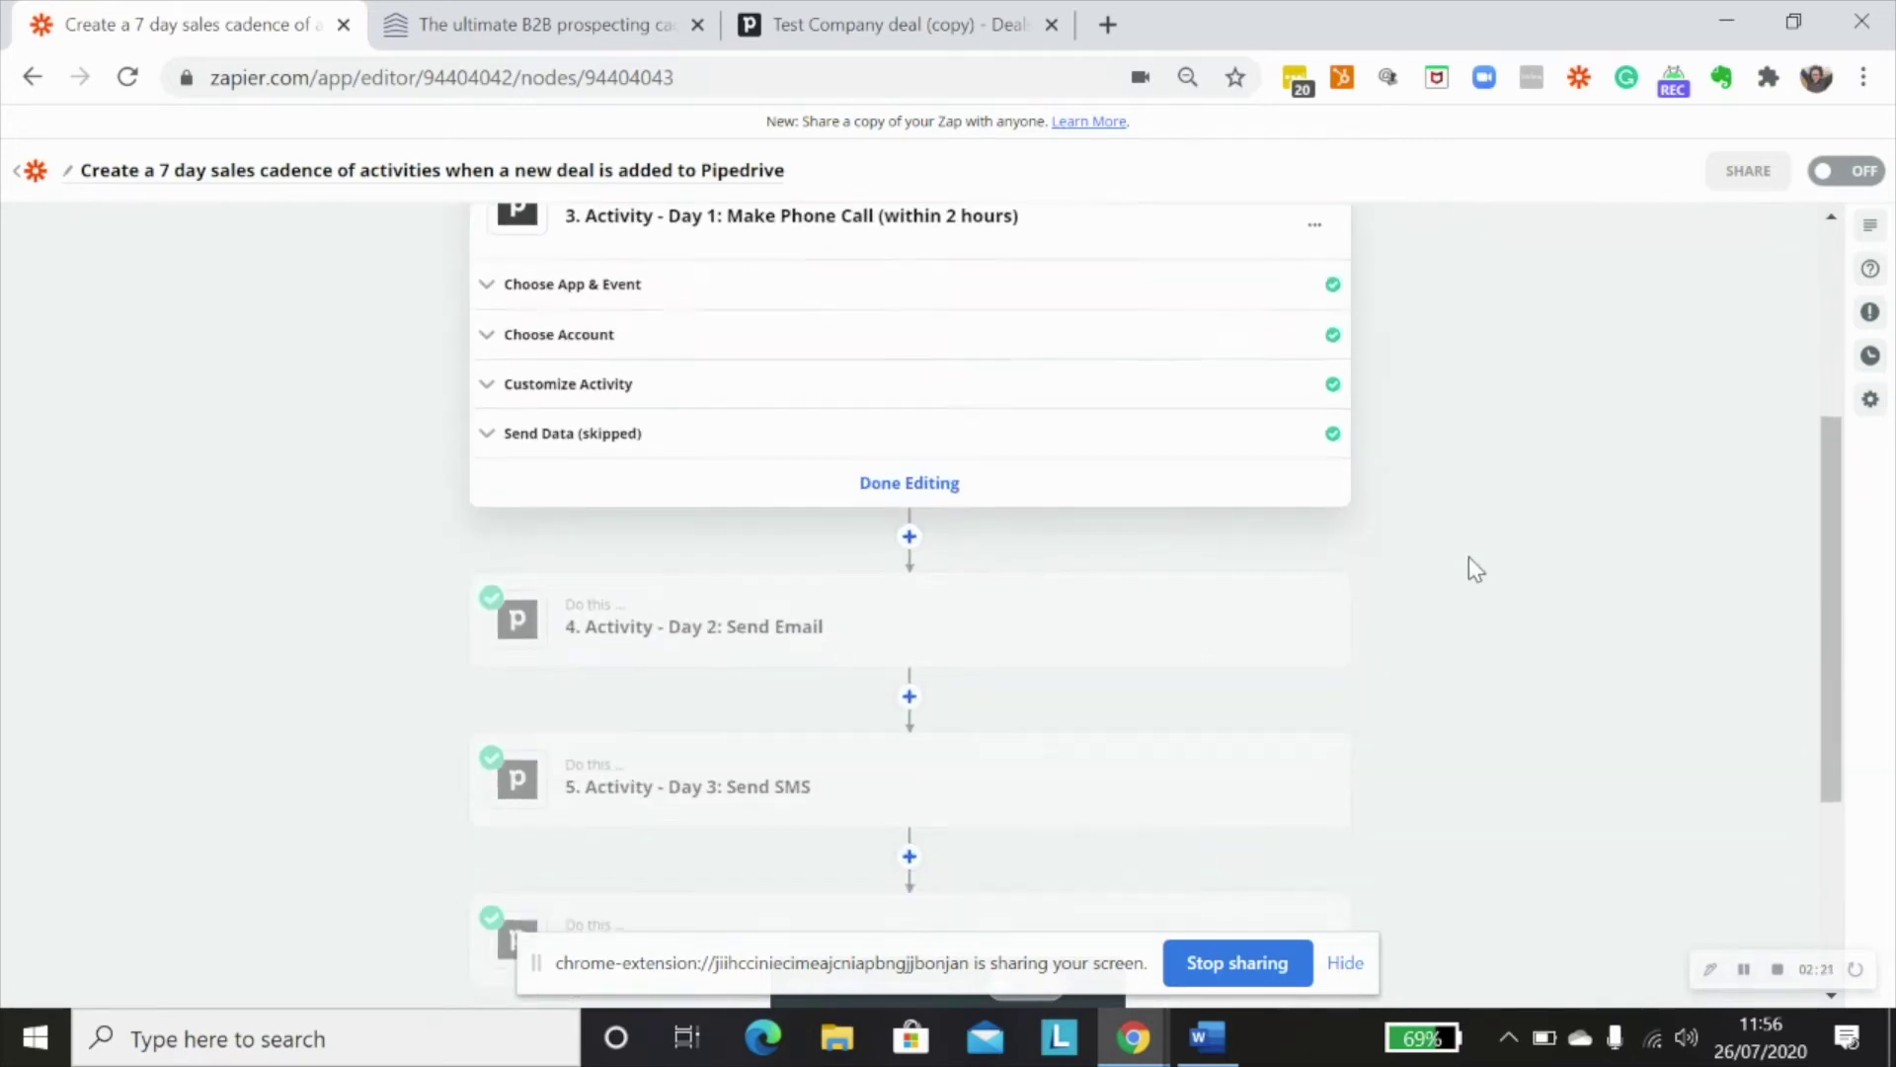
pyautogui.scroll(-2, 889, 652)
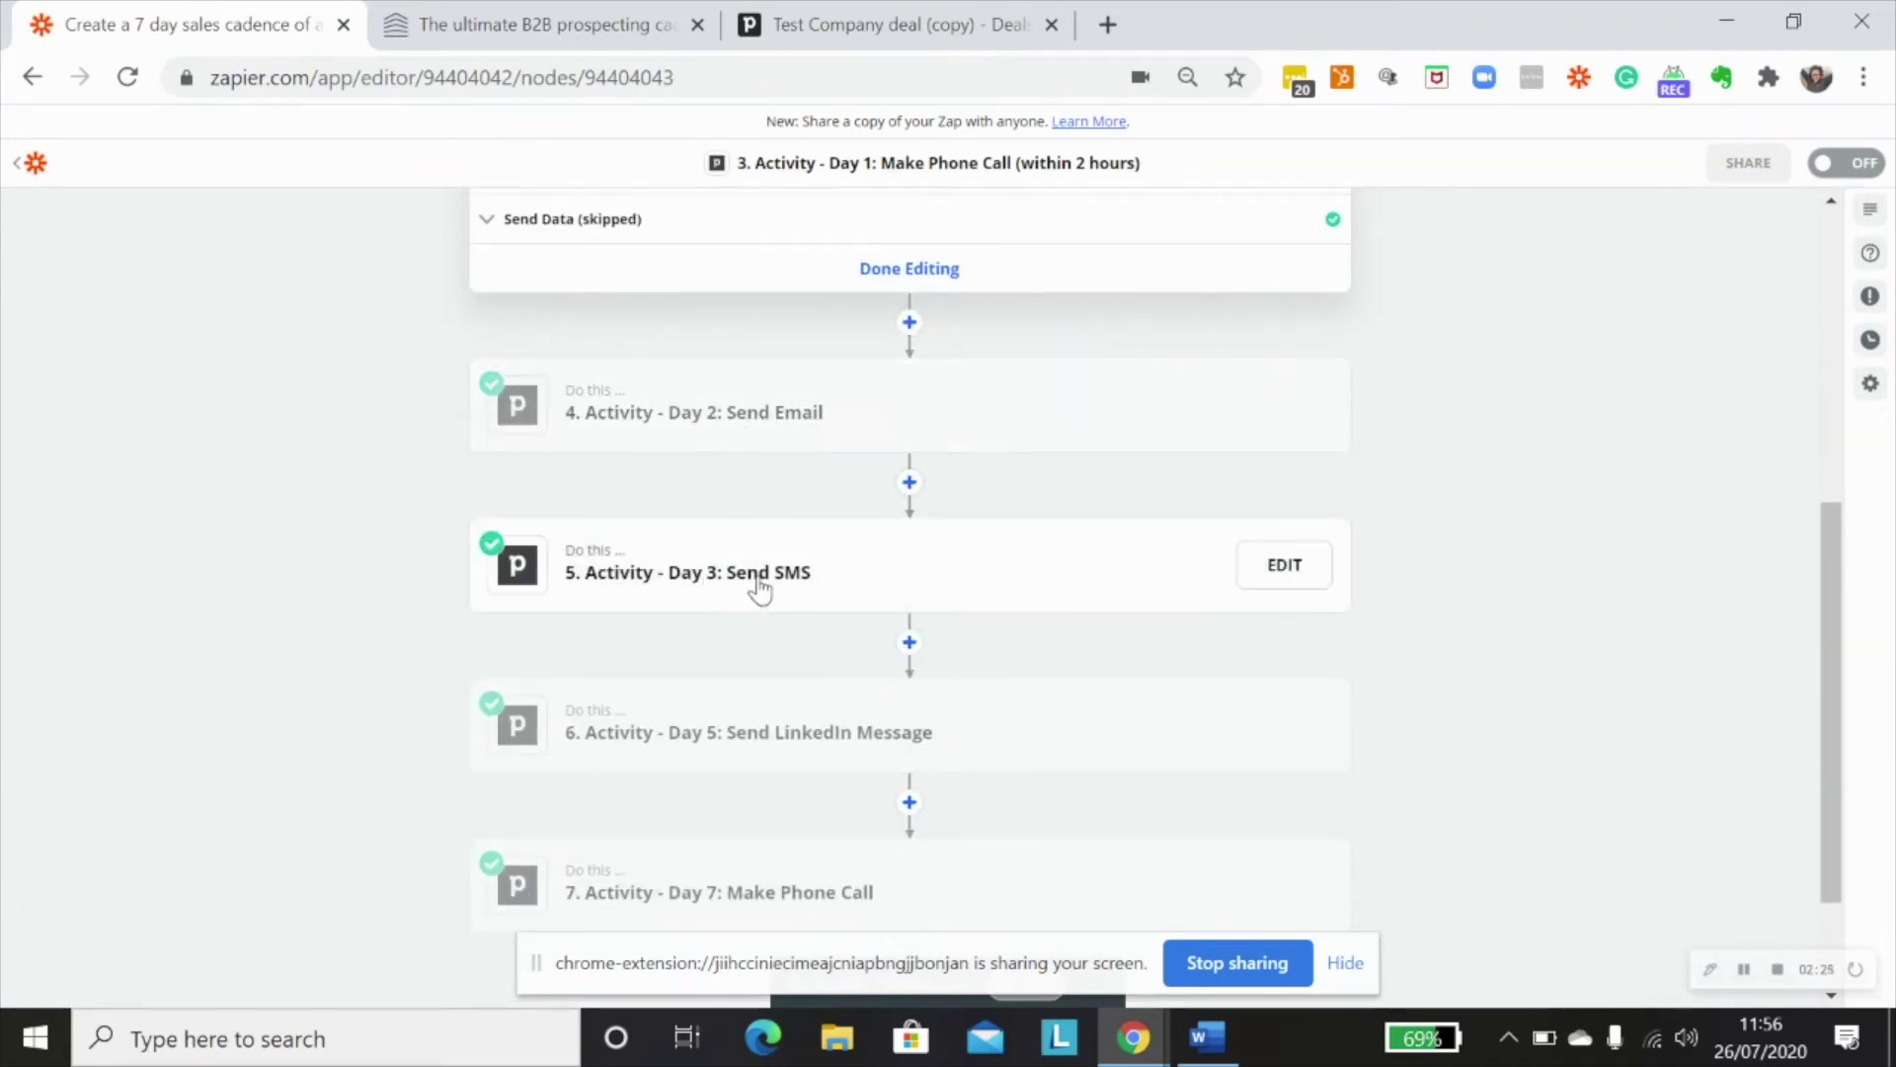
pyautogui.scroll(-2, 780, 592)
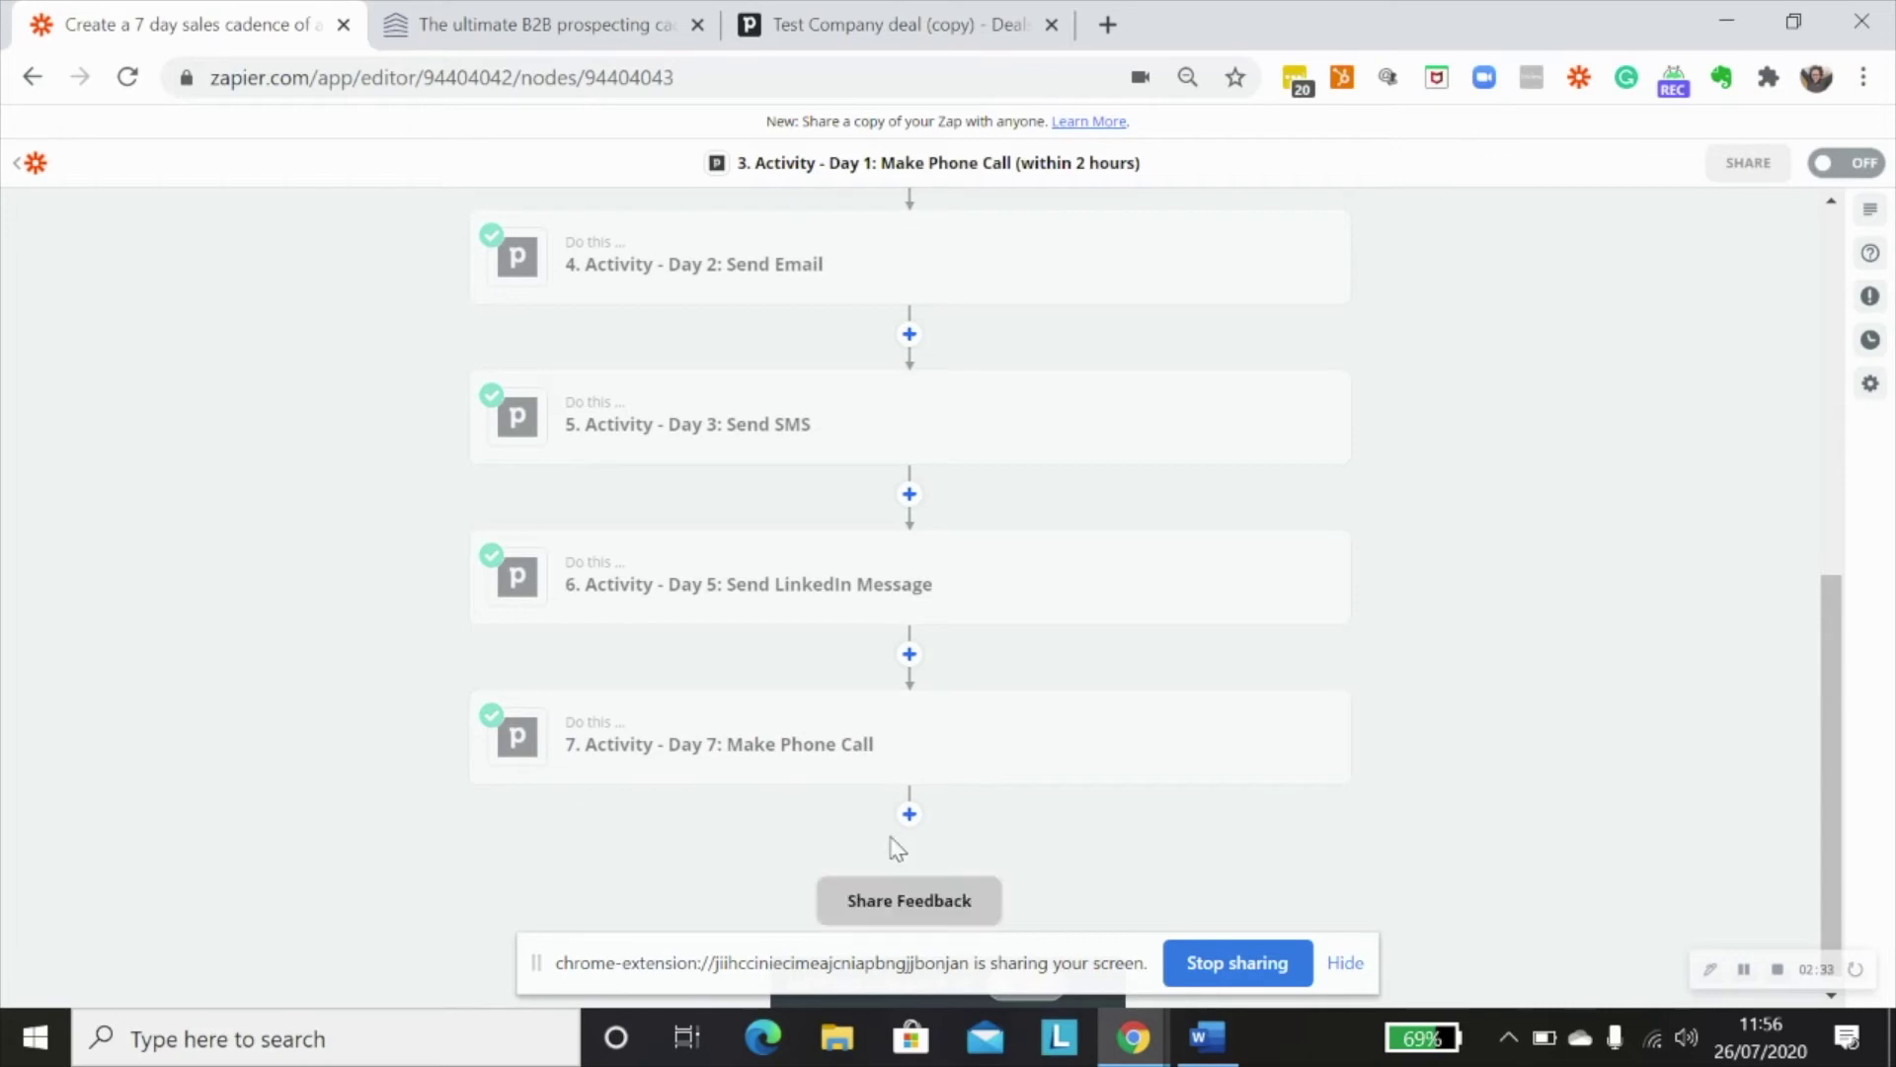
pyautogui.scroll(8, 1350, 796)
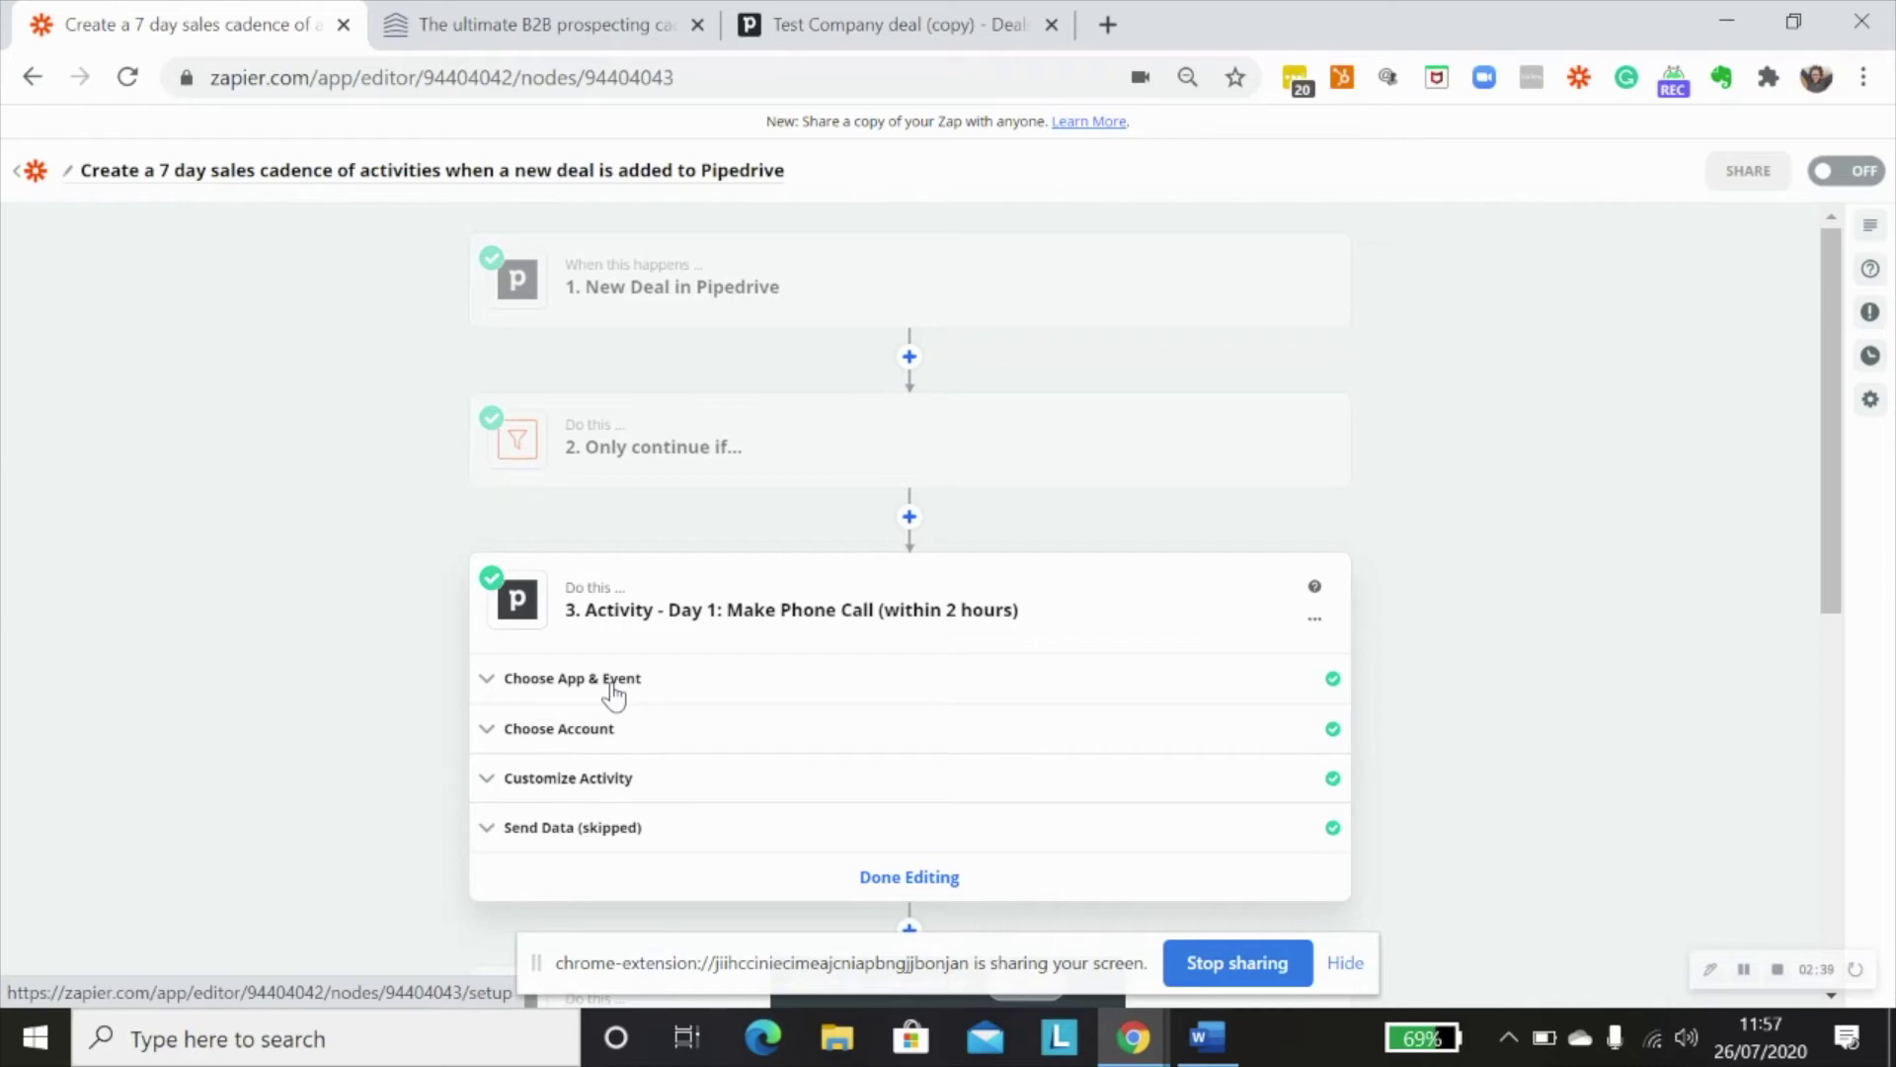
pyautogui.click(612, 683)
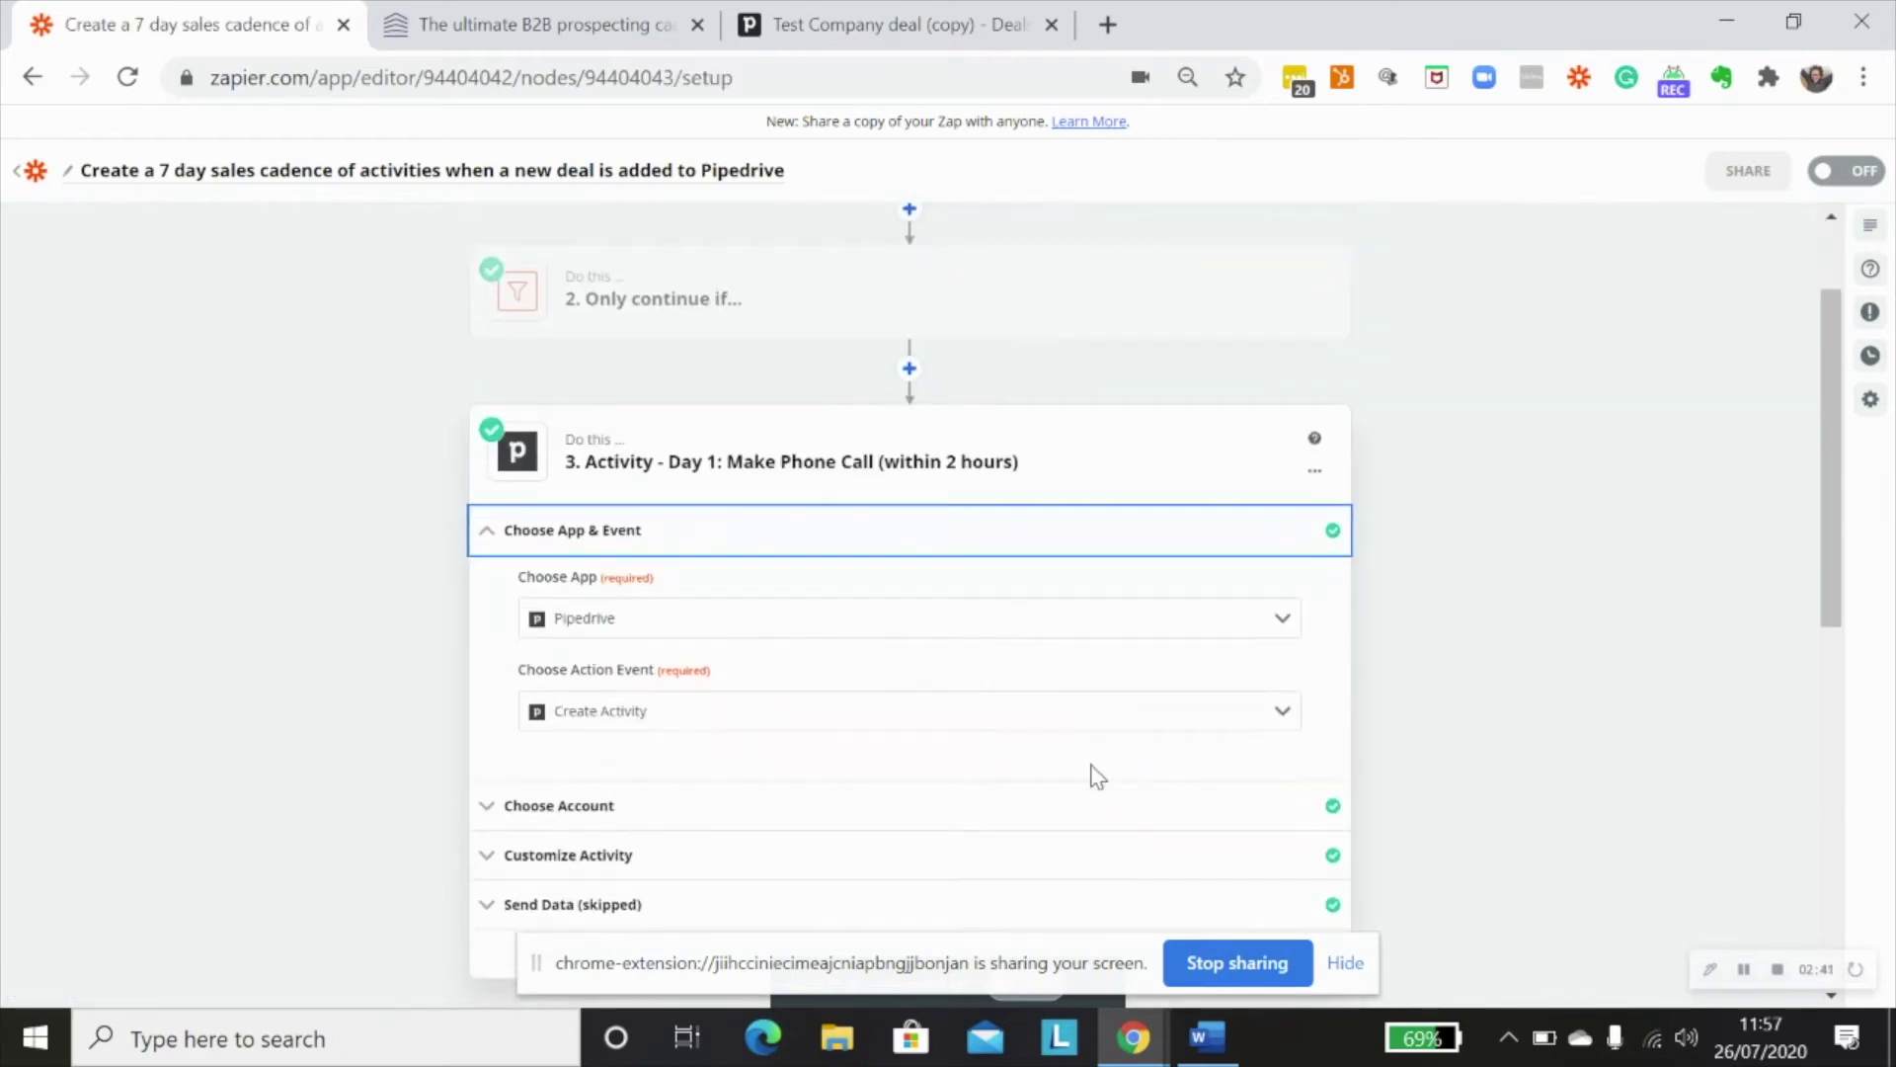
# Step: Reveal the Day 1 fields: subject 'Day 1: Make Phone Call' with mapped organization, person, deal
pyautogui.scroll(-1, 906, 889)
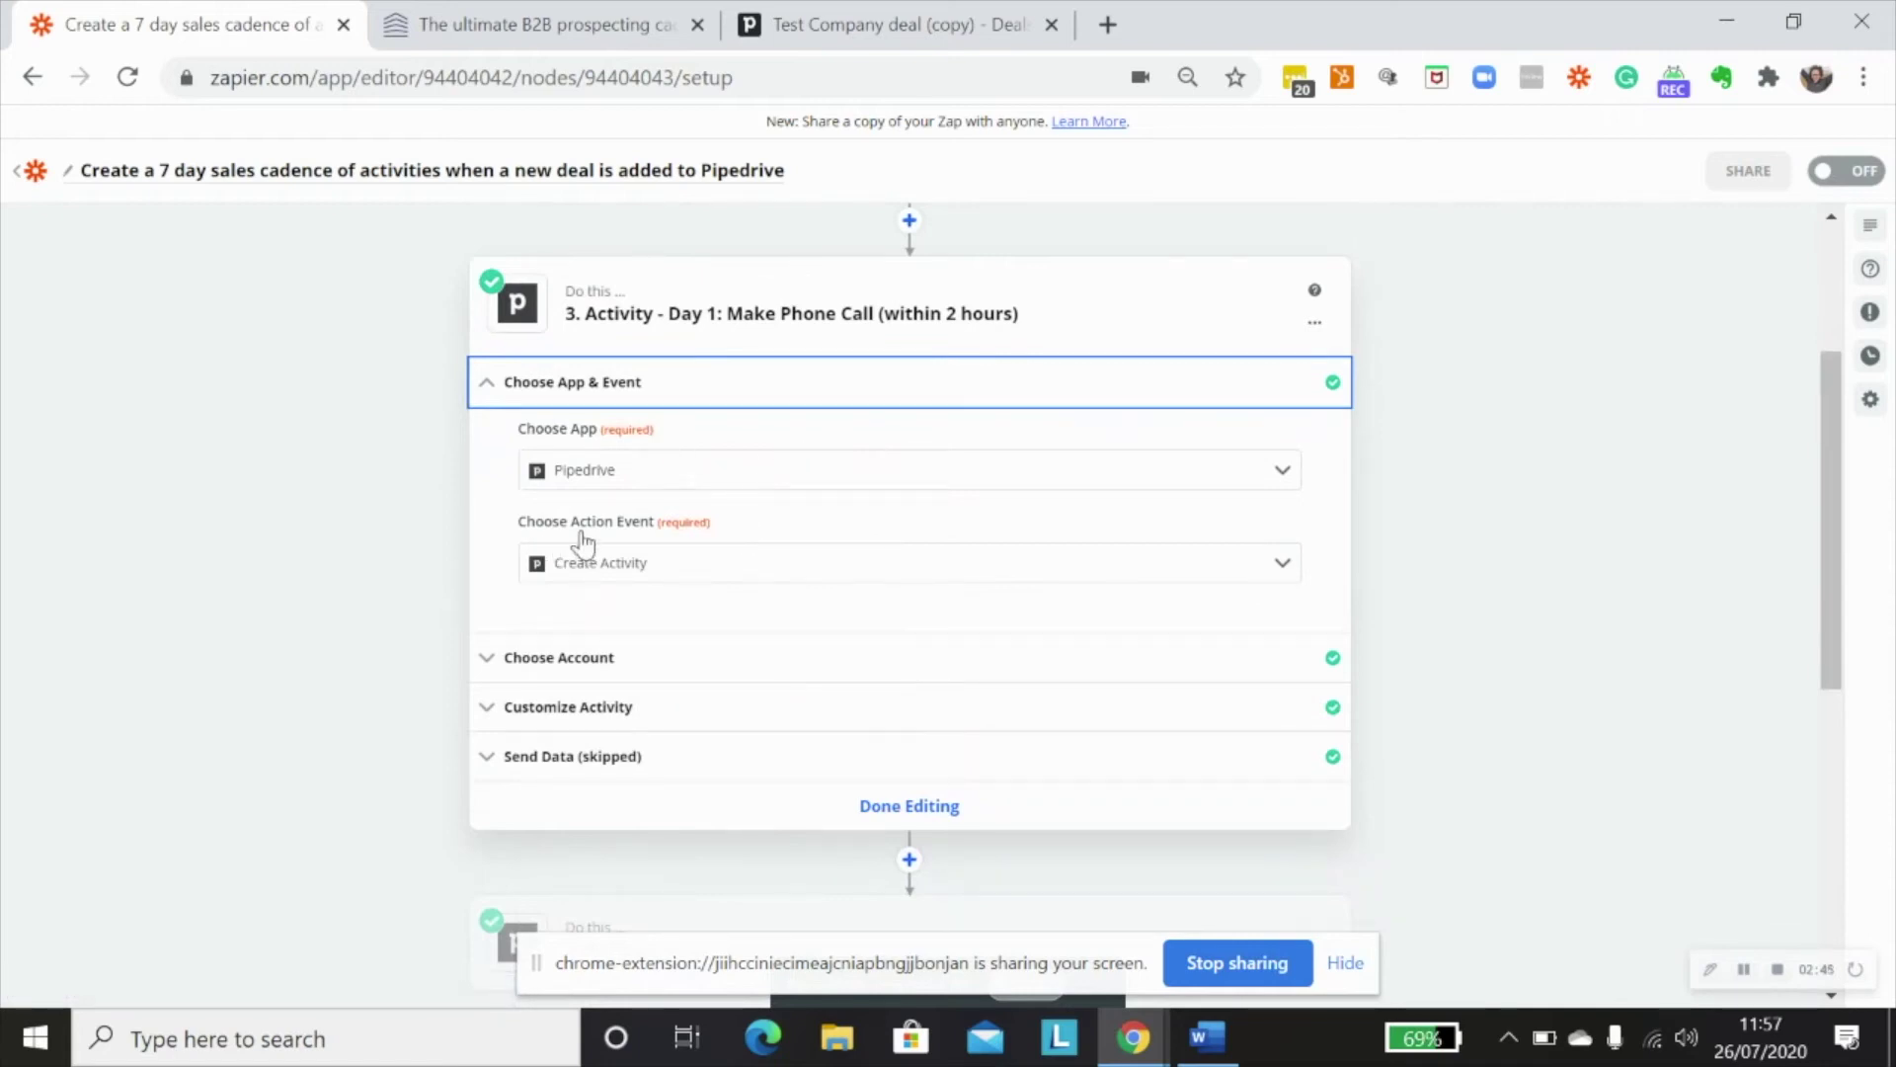
pyautogui.click(642, 708)
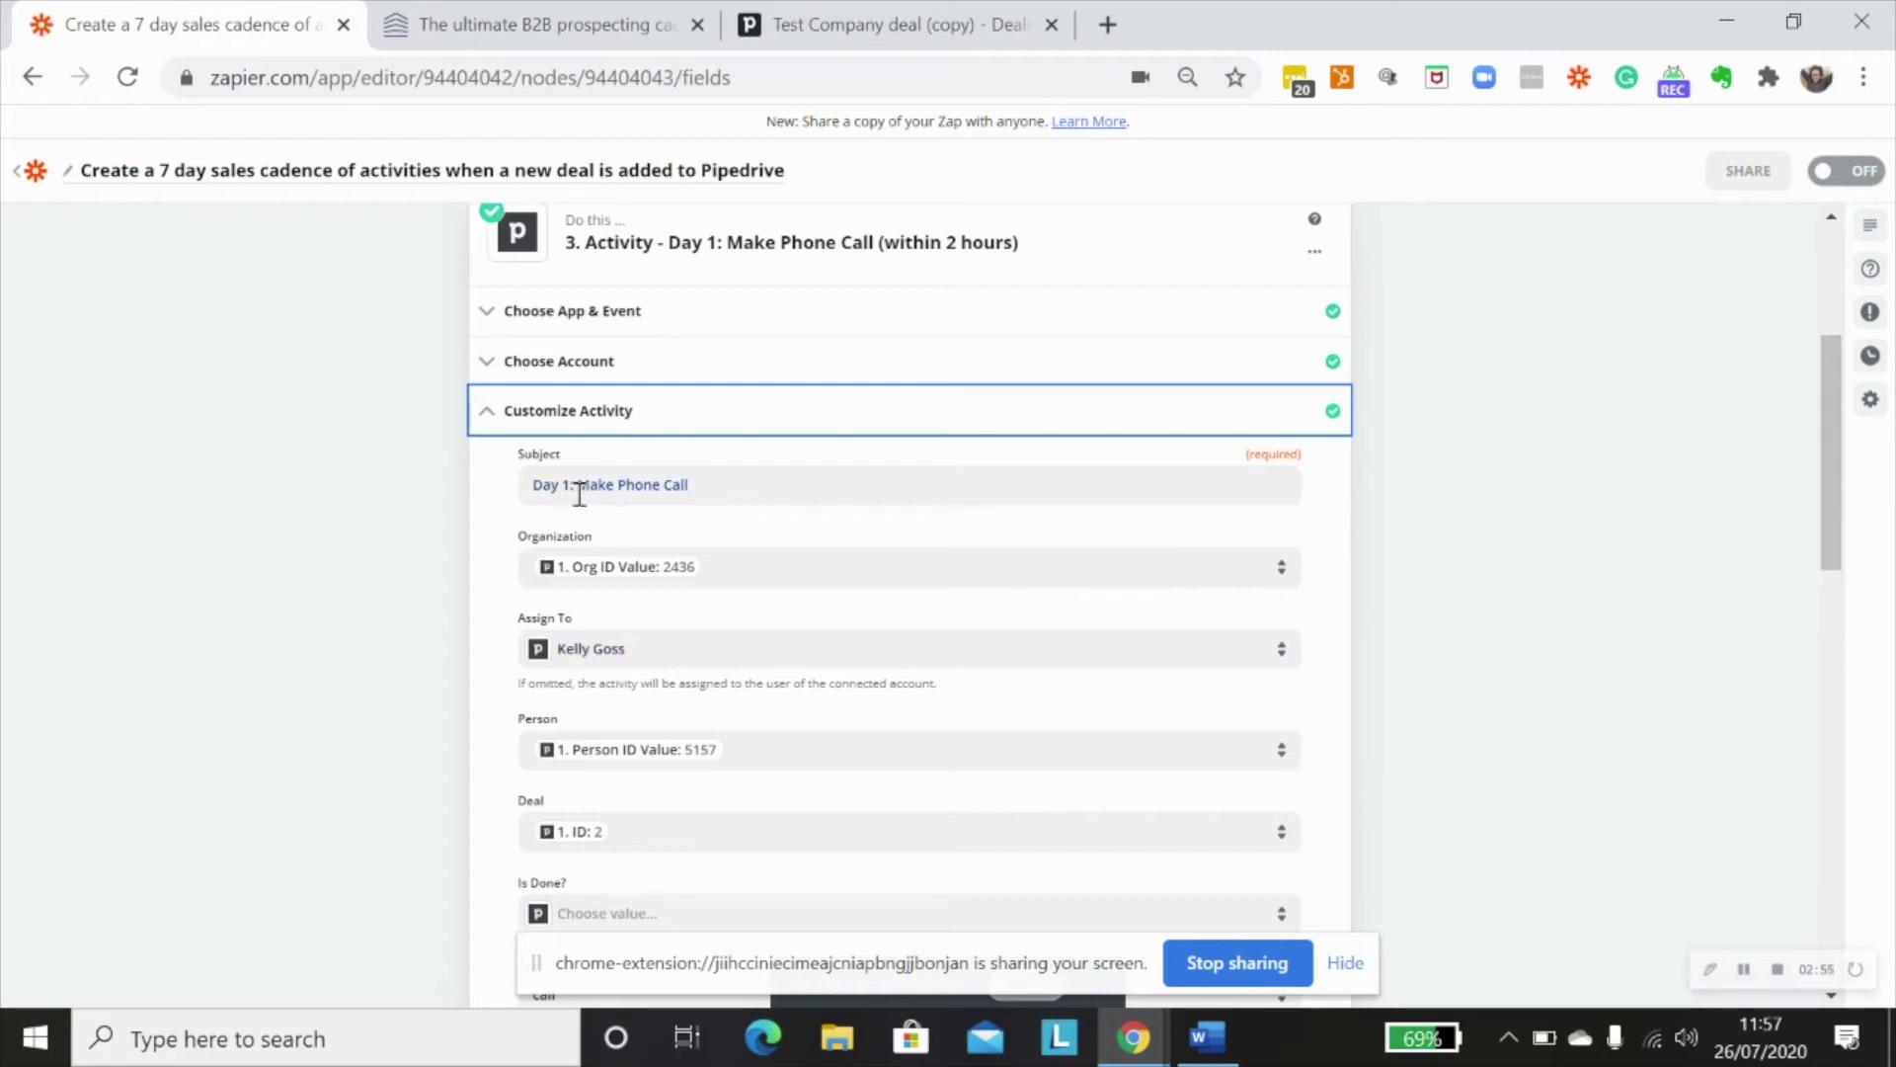
# Step: Look over the Day 1 activity fields, including the +2 hour due time
pyautogui.scroll(-1, 856, 554)
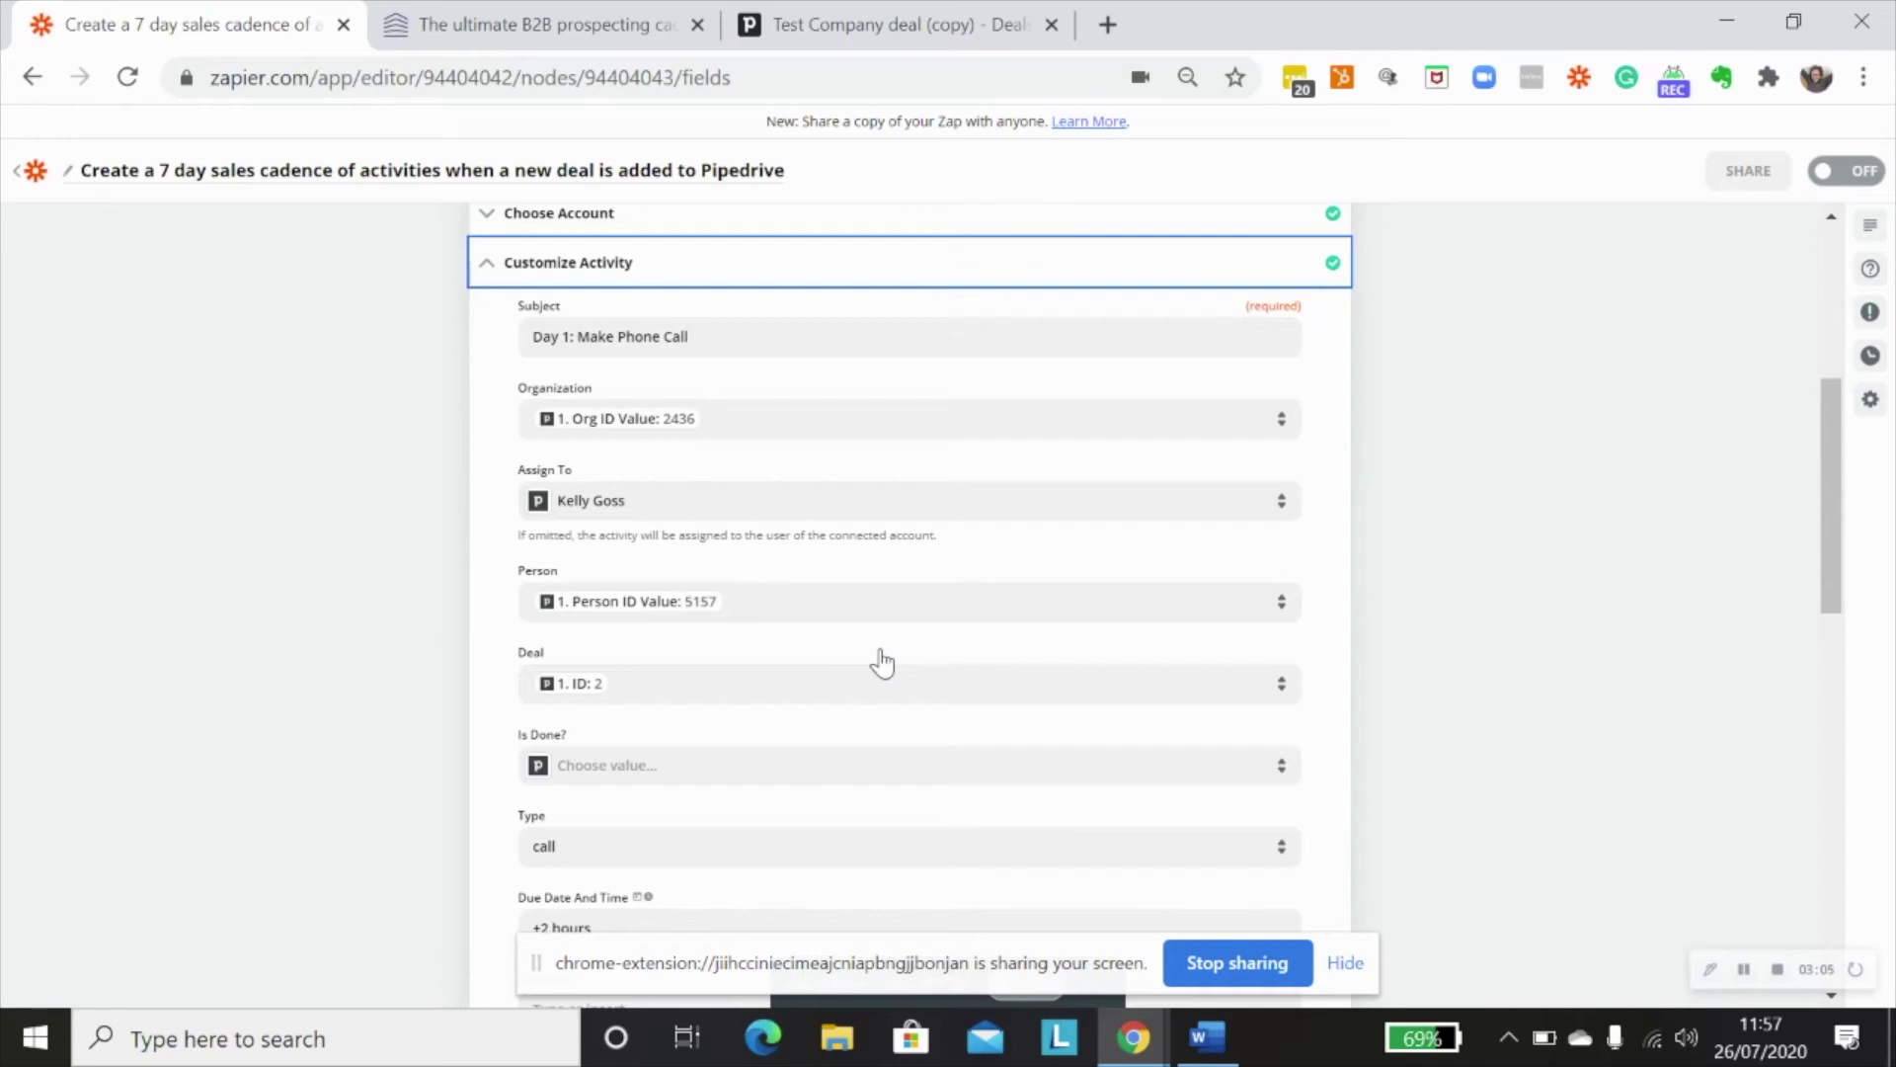
pyautogui.scroll(5, 882, 661)
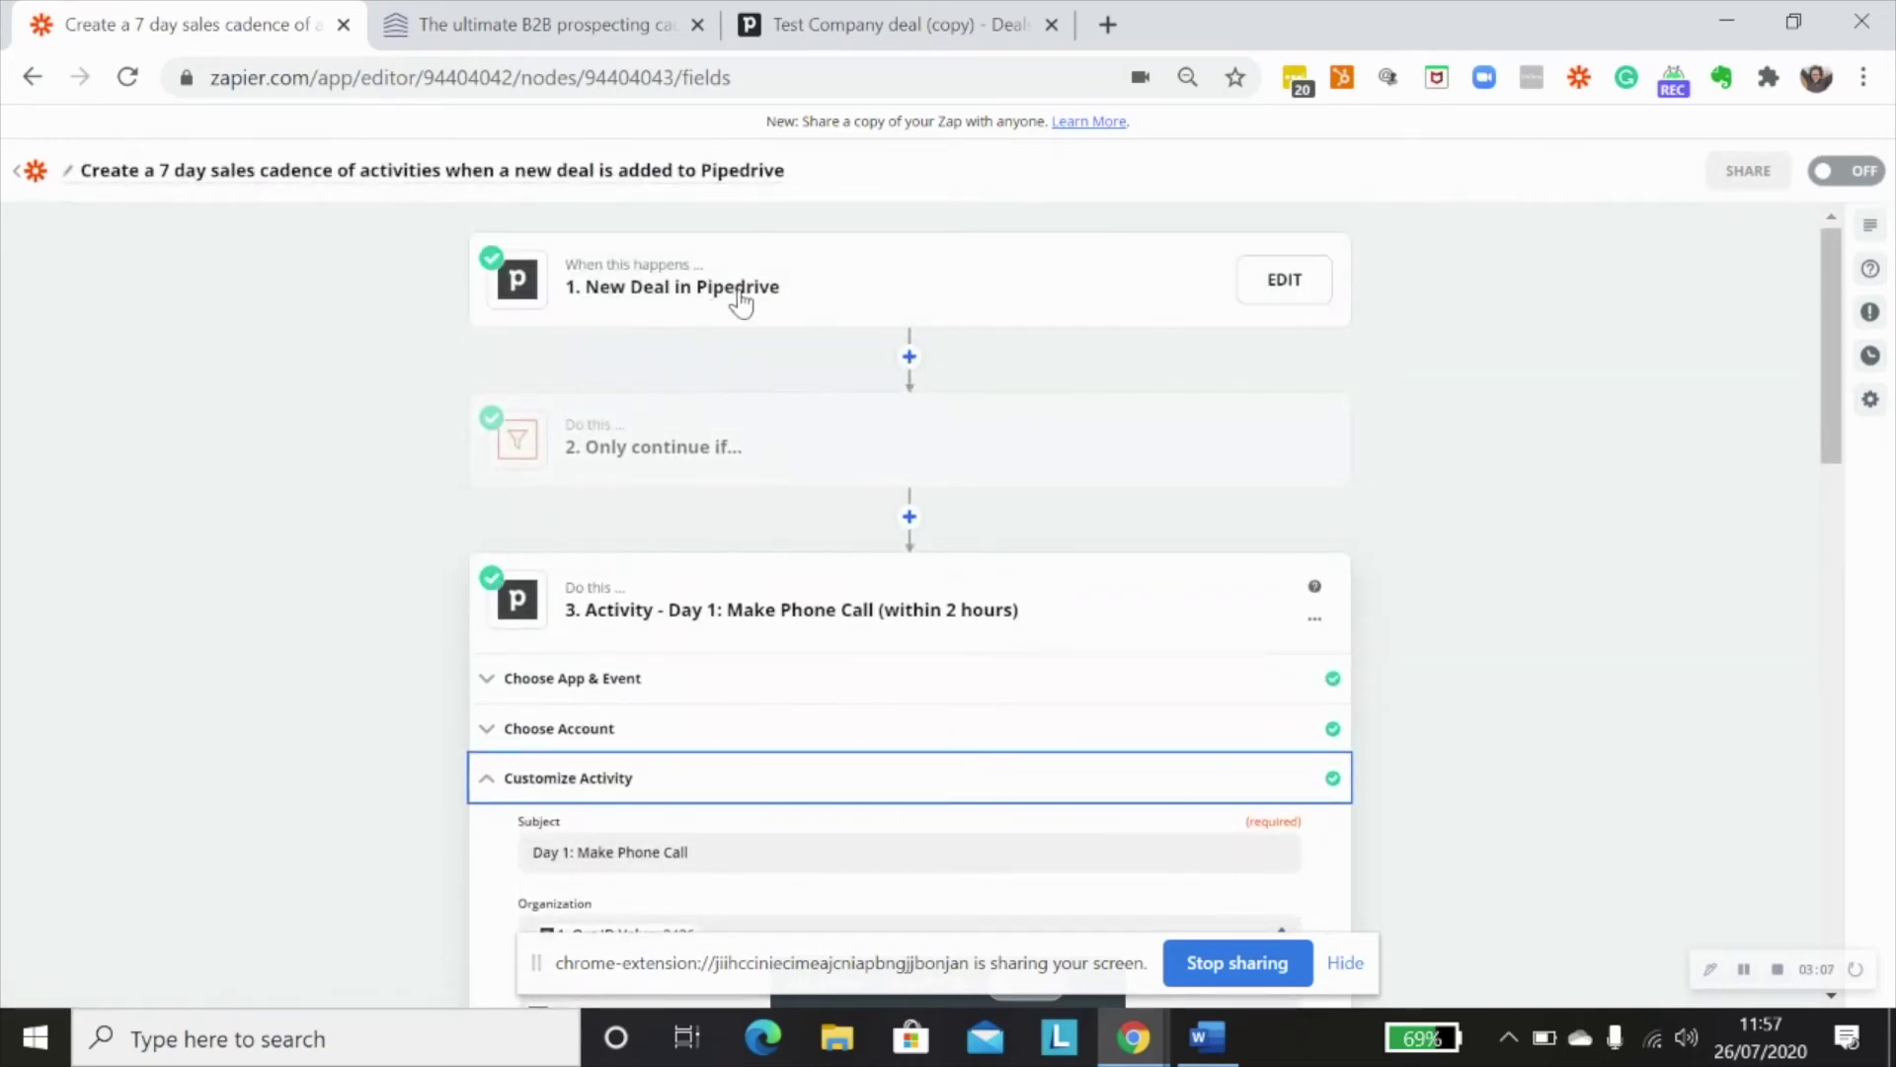
pyautogui.scroll(-6, 851, 636)
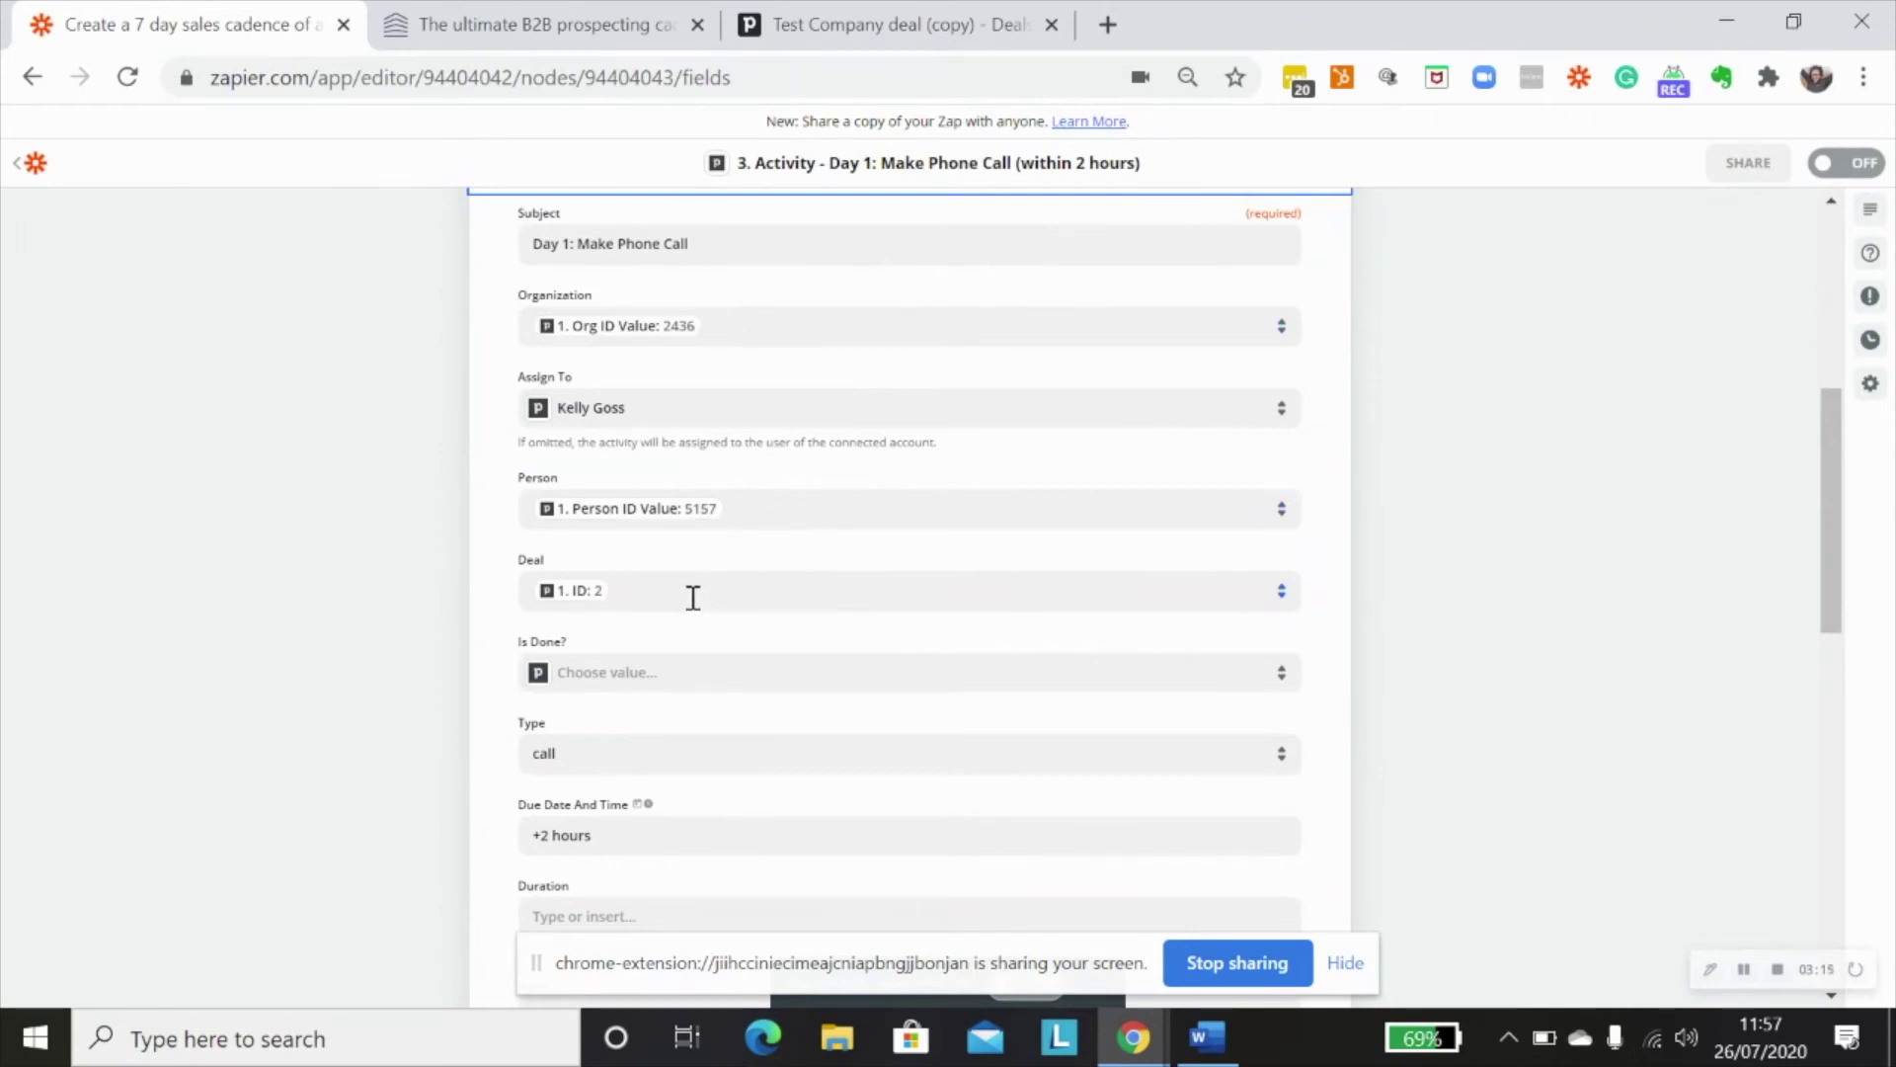
pyautogui.scroll(-1, 1304, 677)
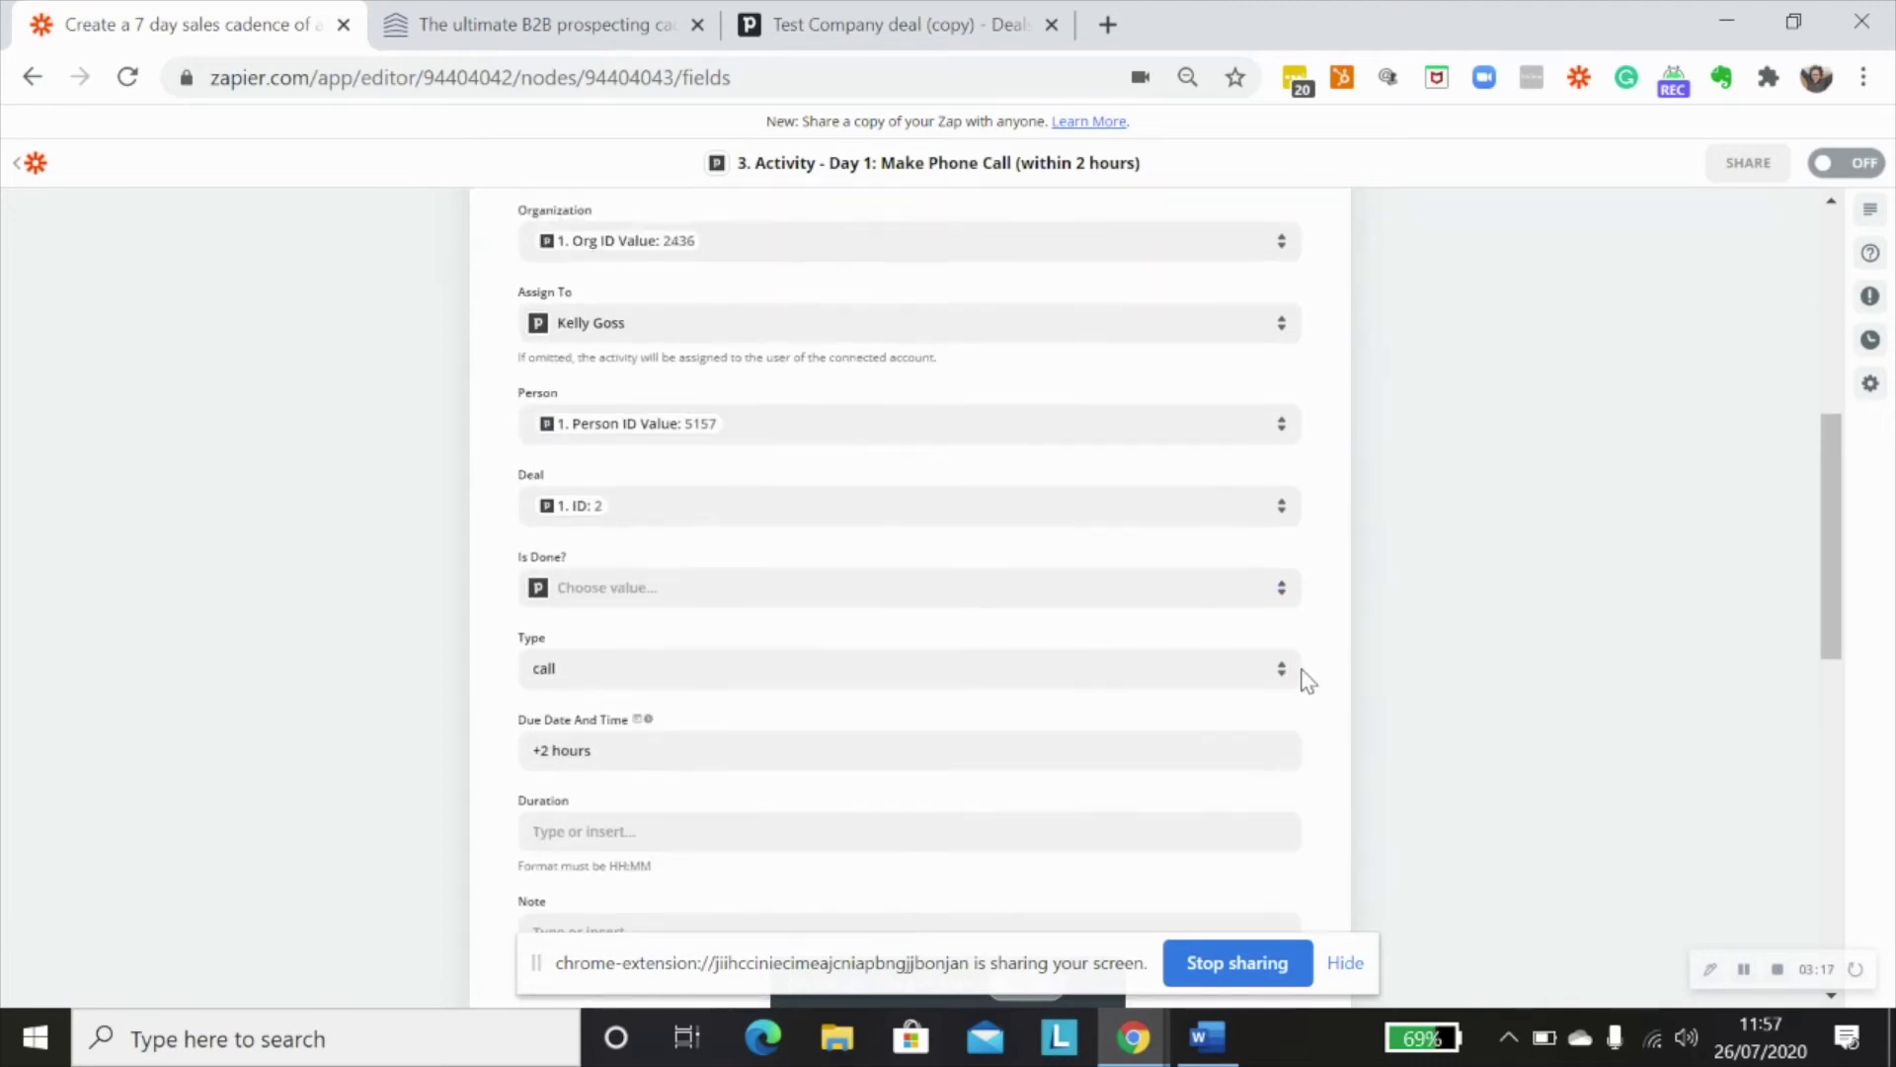
pyautogui.scroll(1, 1284, 678)
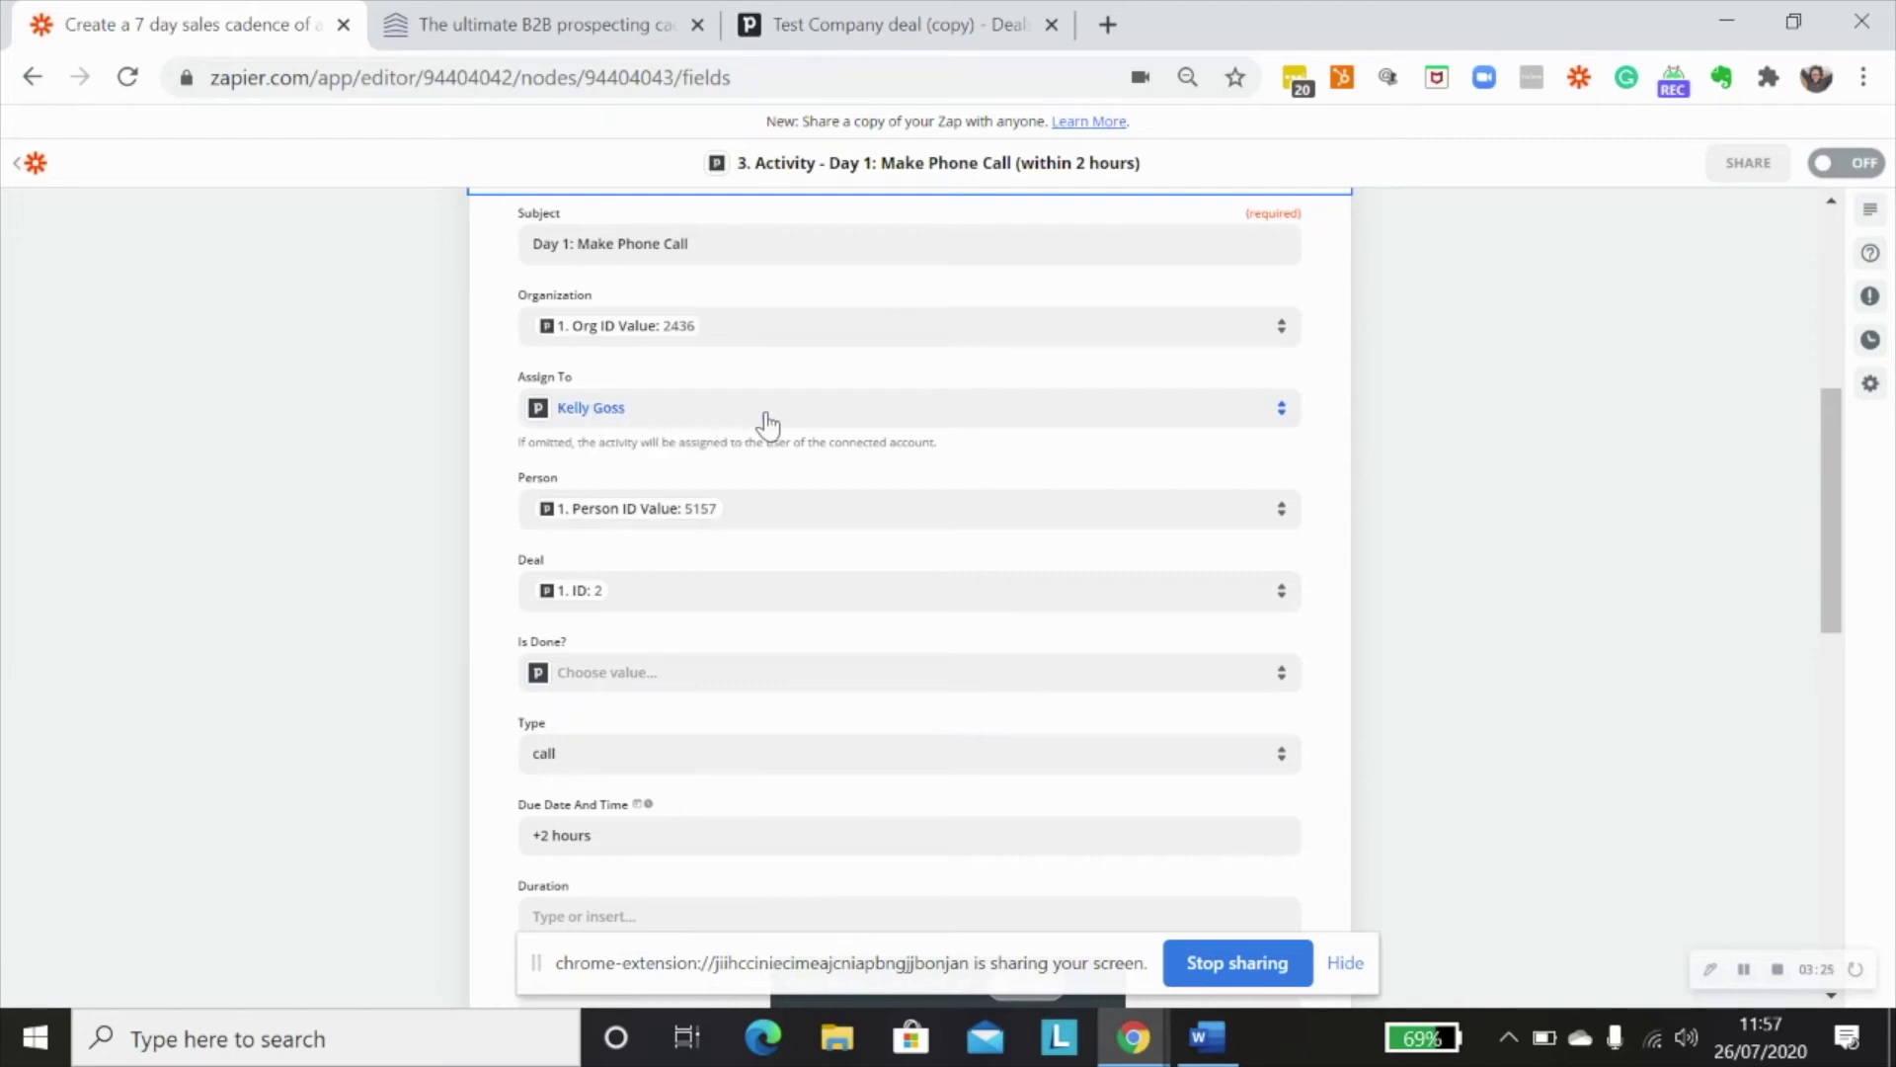
pyautogui.scroll(-3, 1012, 541)
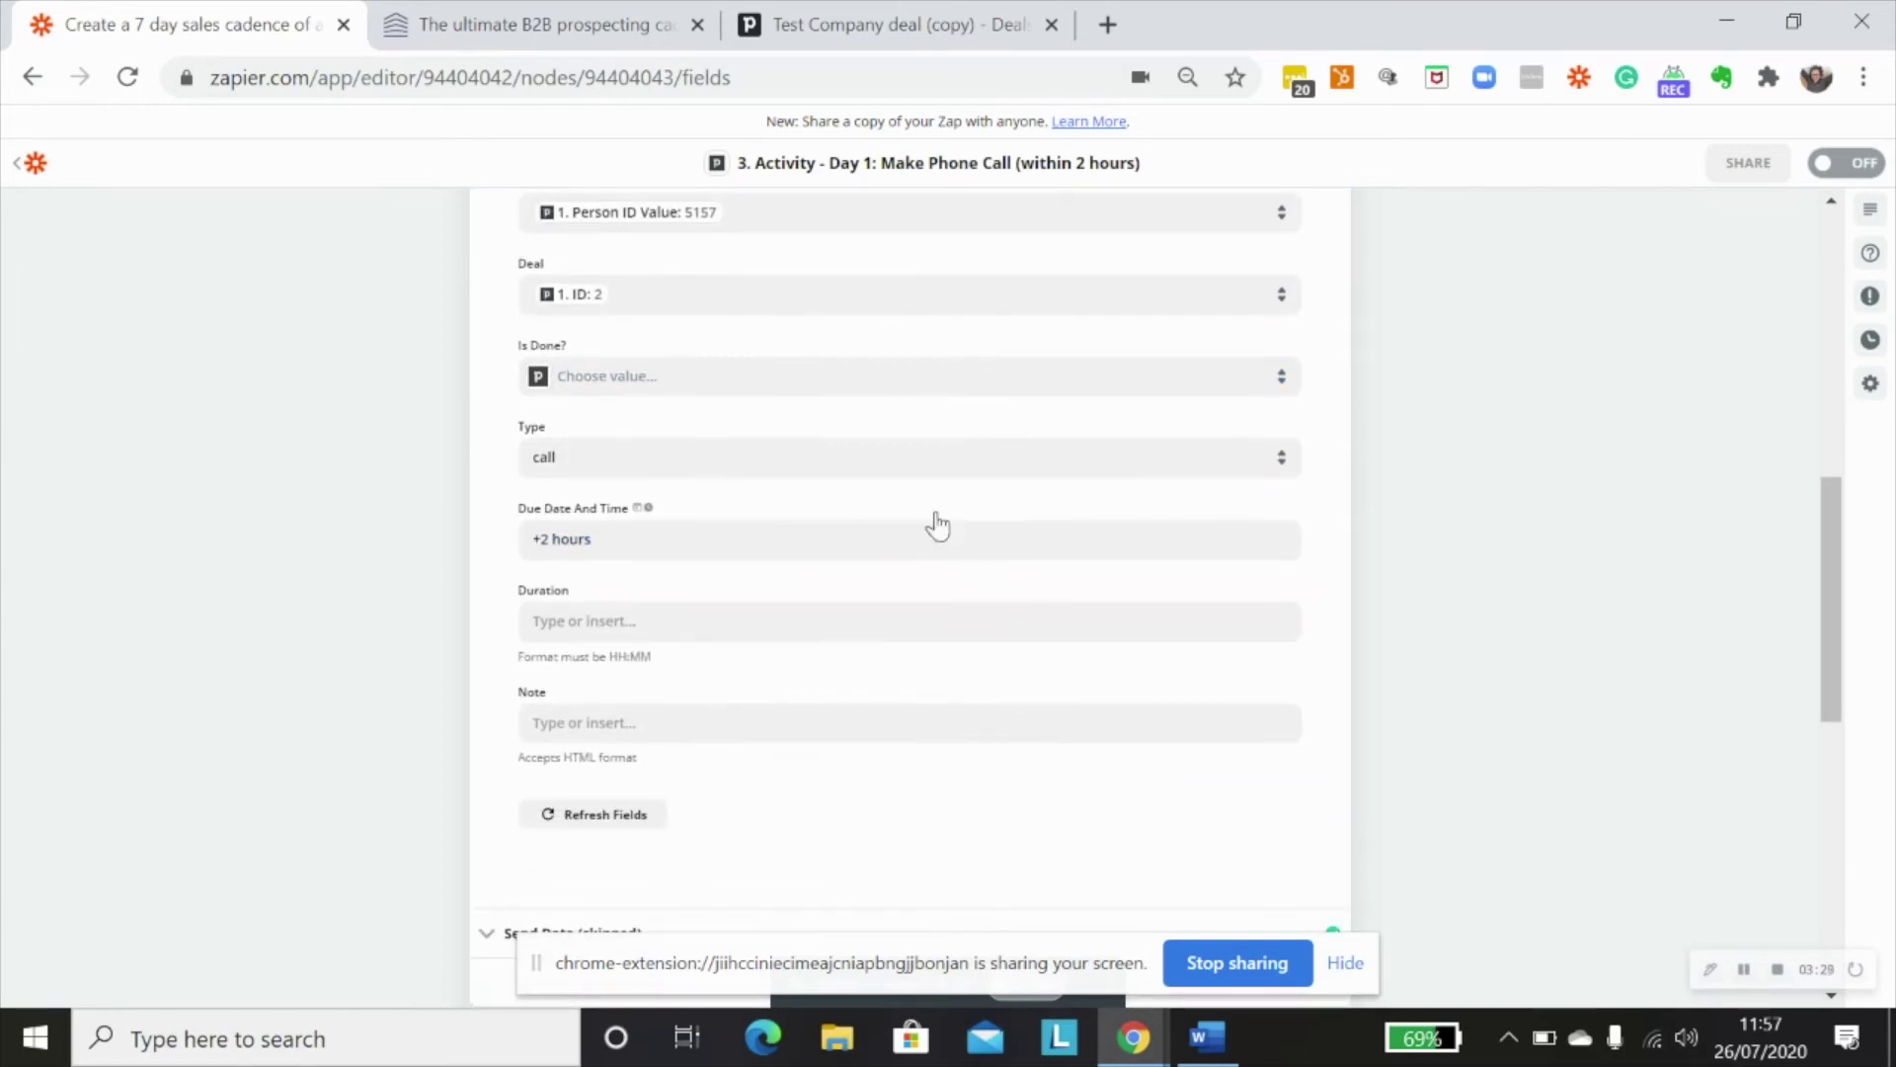
pyautogui.scroll(3, 953, 534)
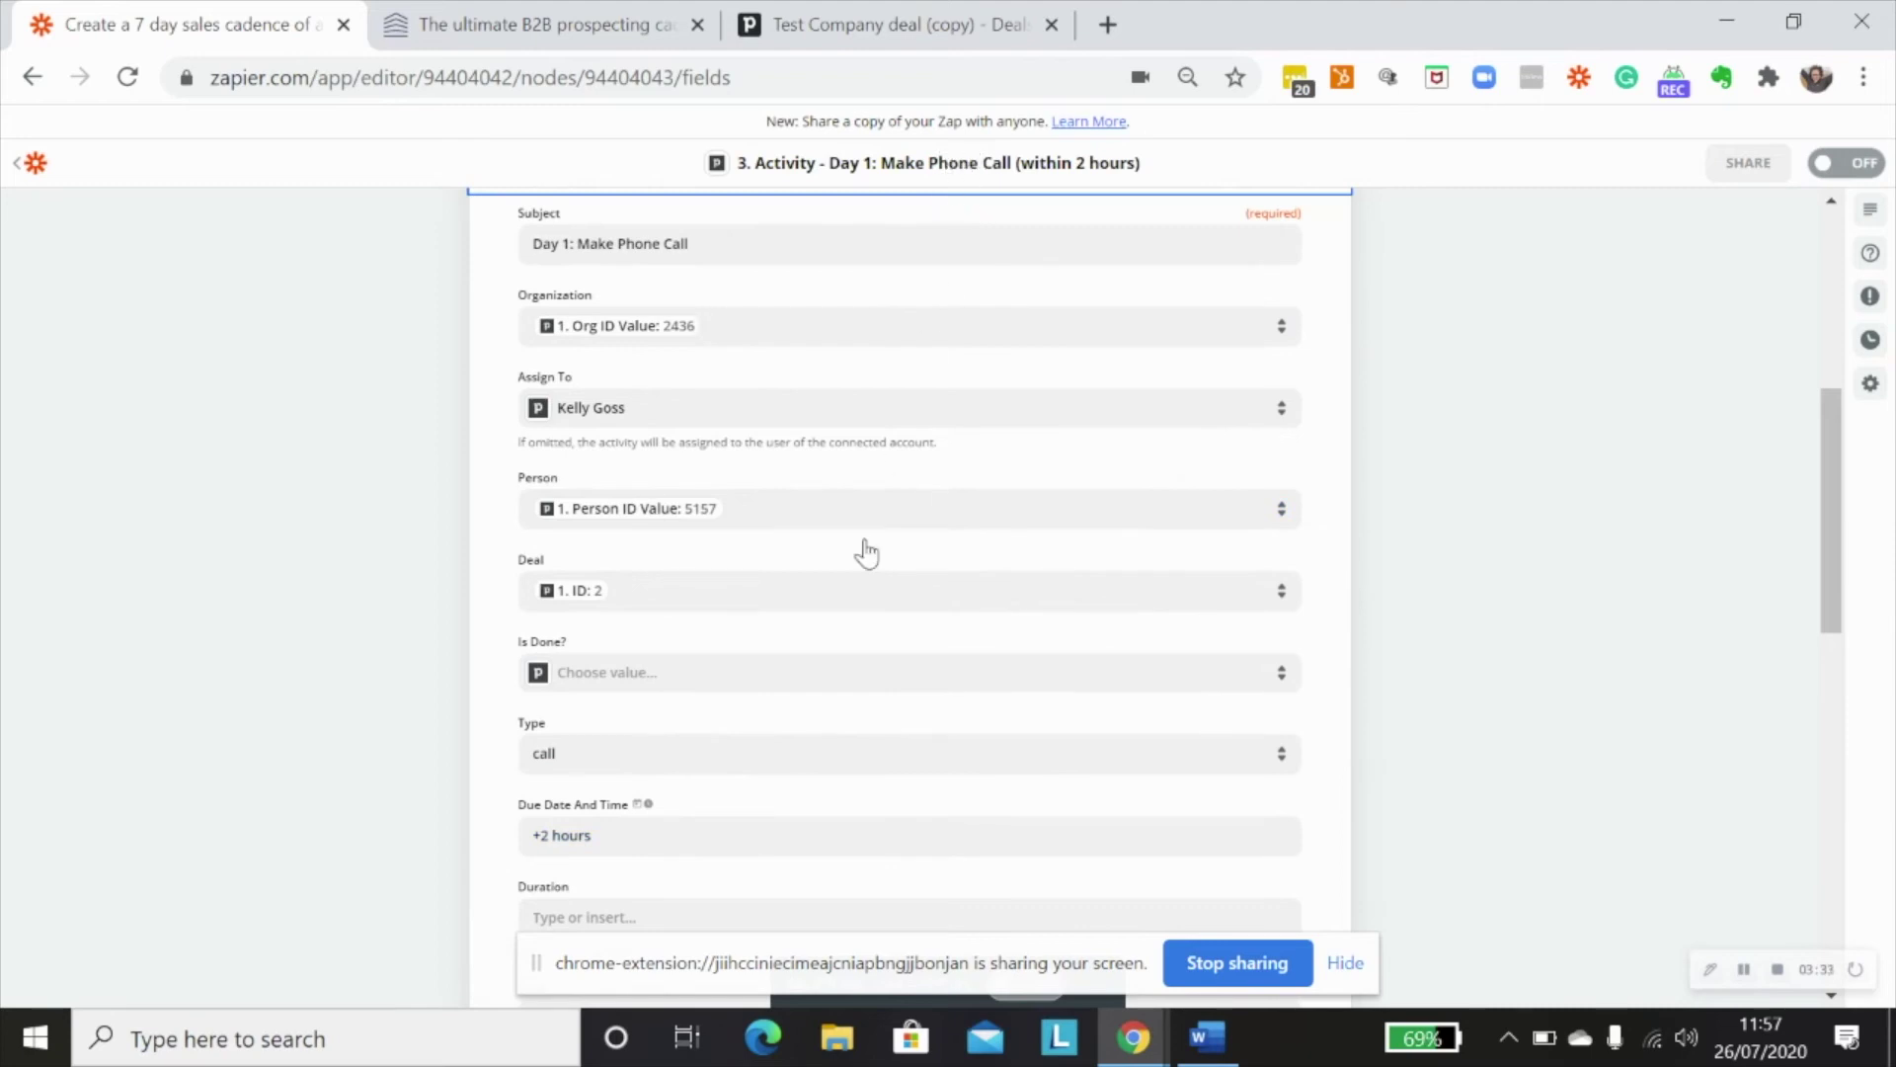
pyautogui.scroll(-3, 866, 553)
# Step: Set the Day 1 activity's Type to Call
pyautogui.click(591, 457)
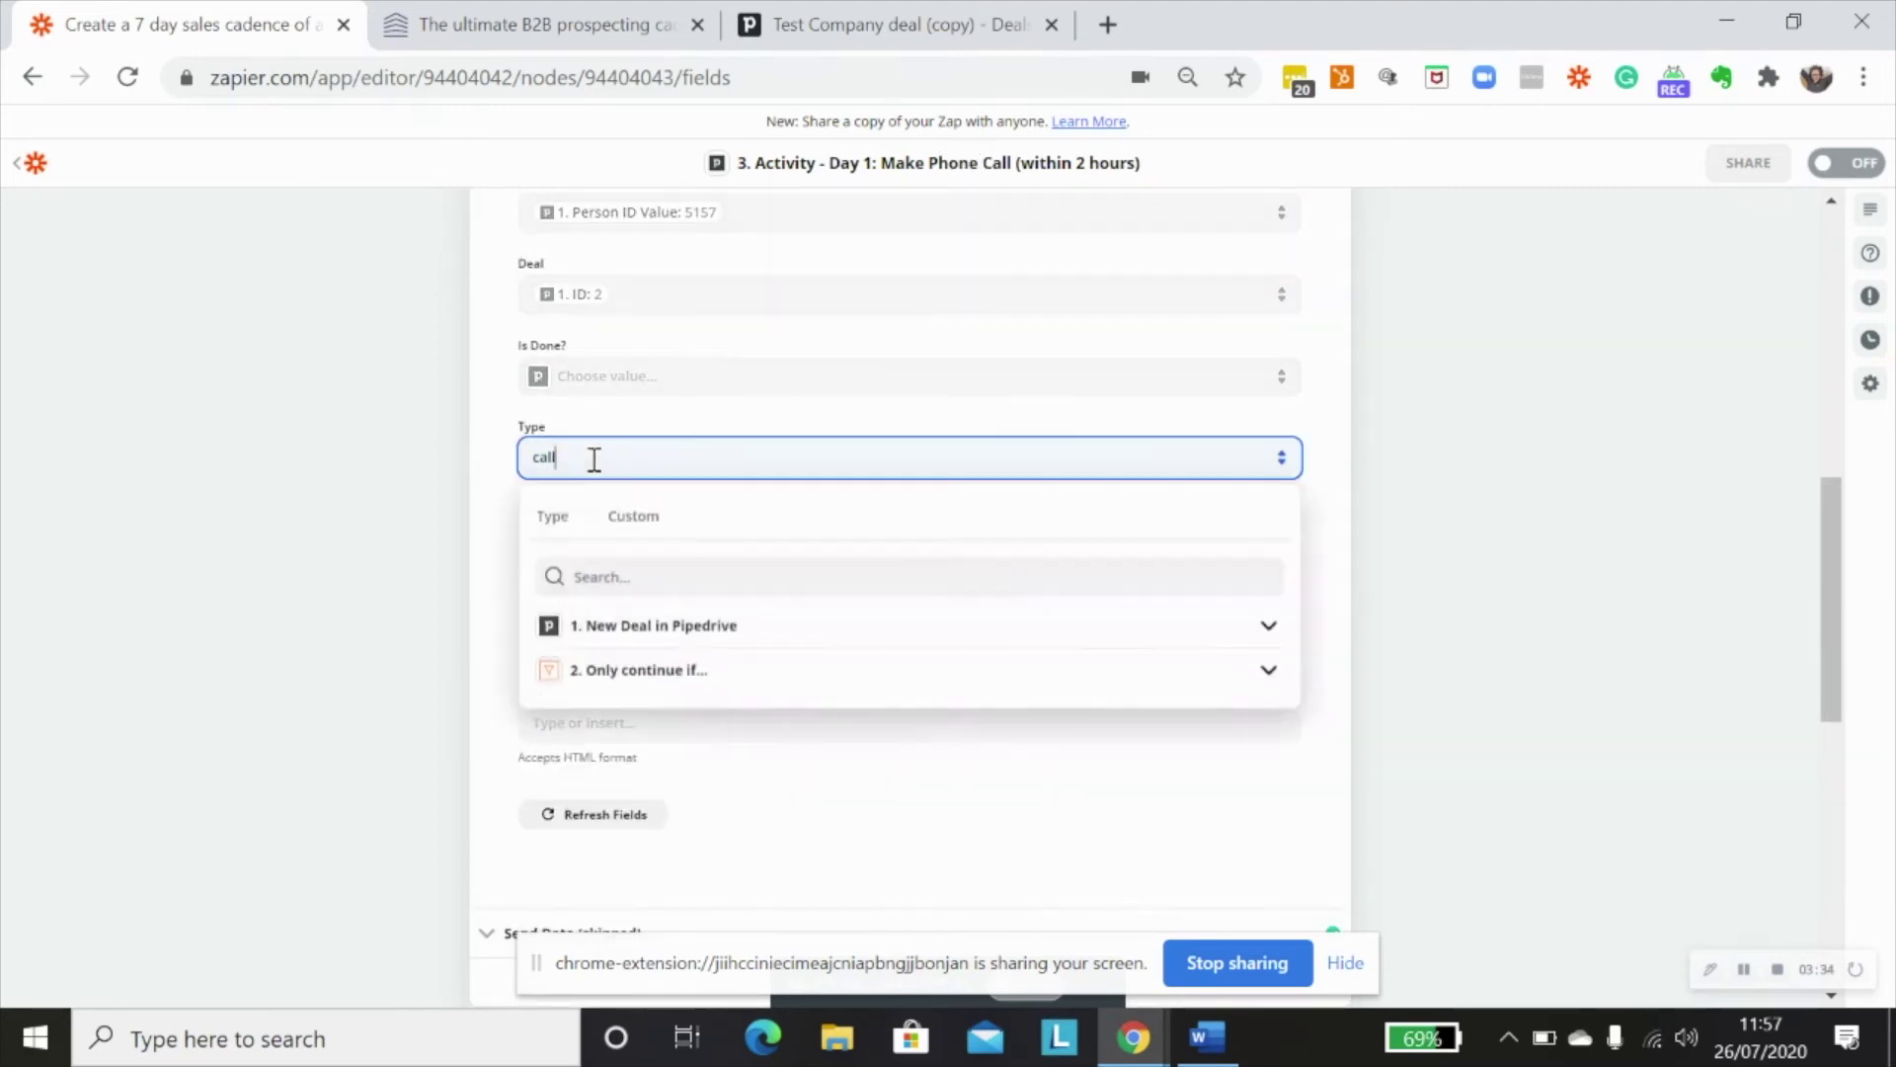
pyautogui.click(553, 516)
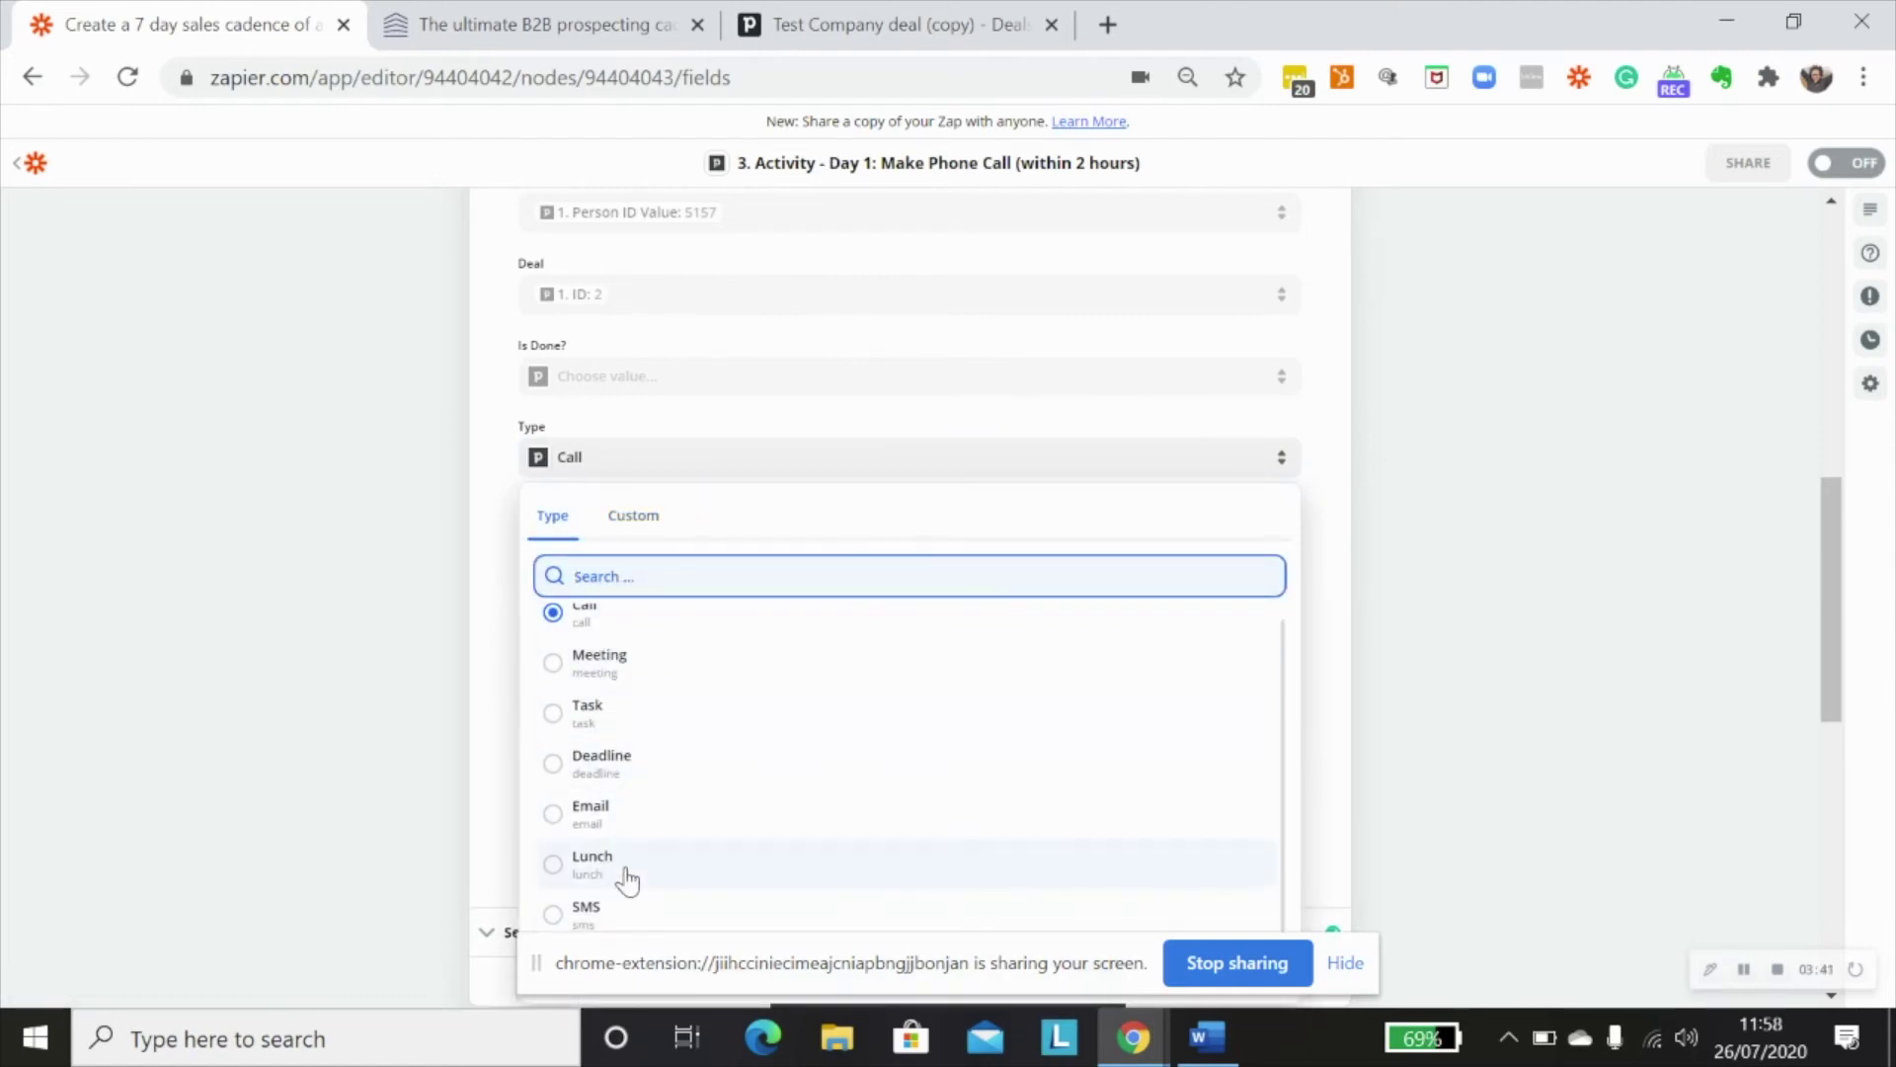
pyautogui.click(1343, 566)
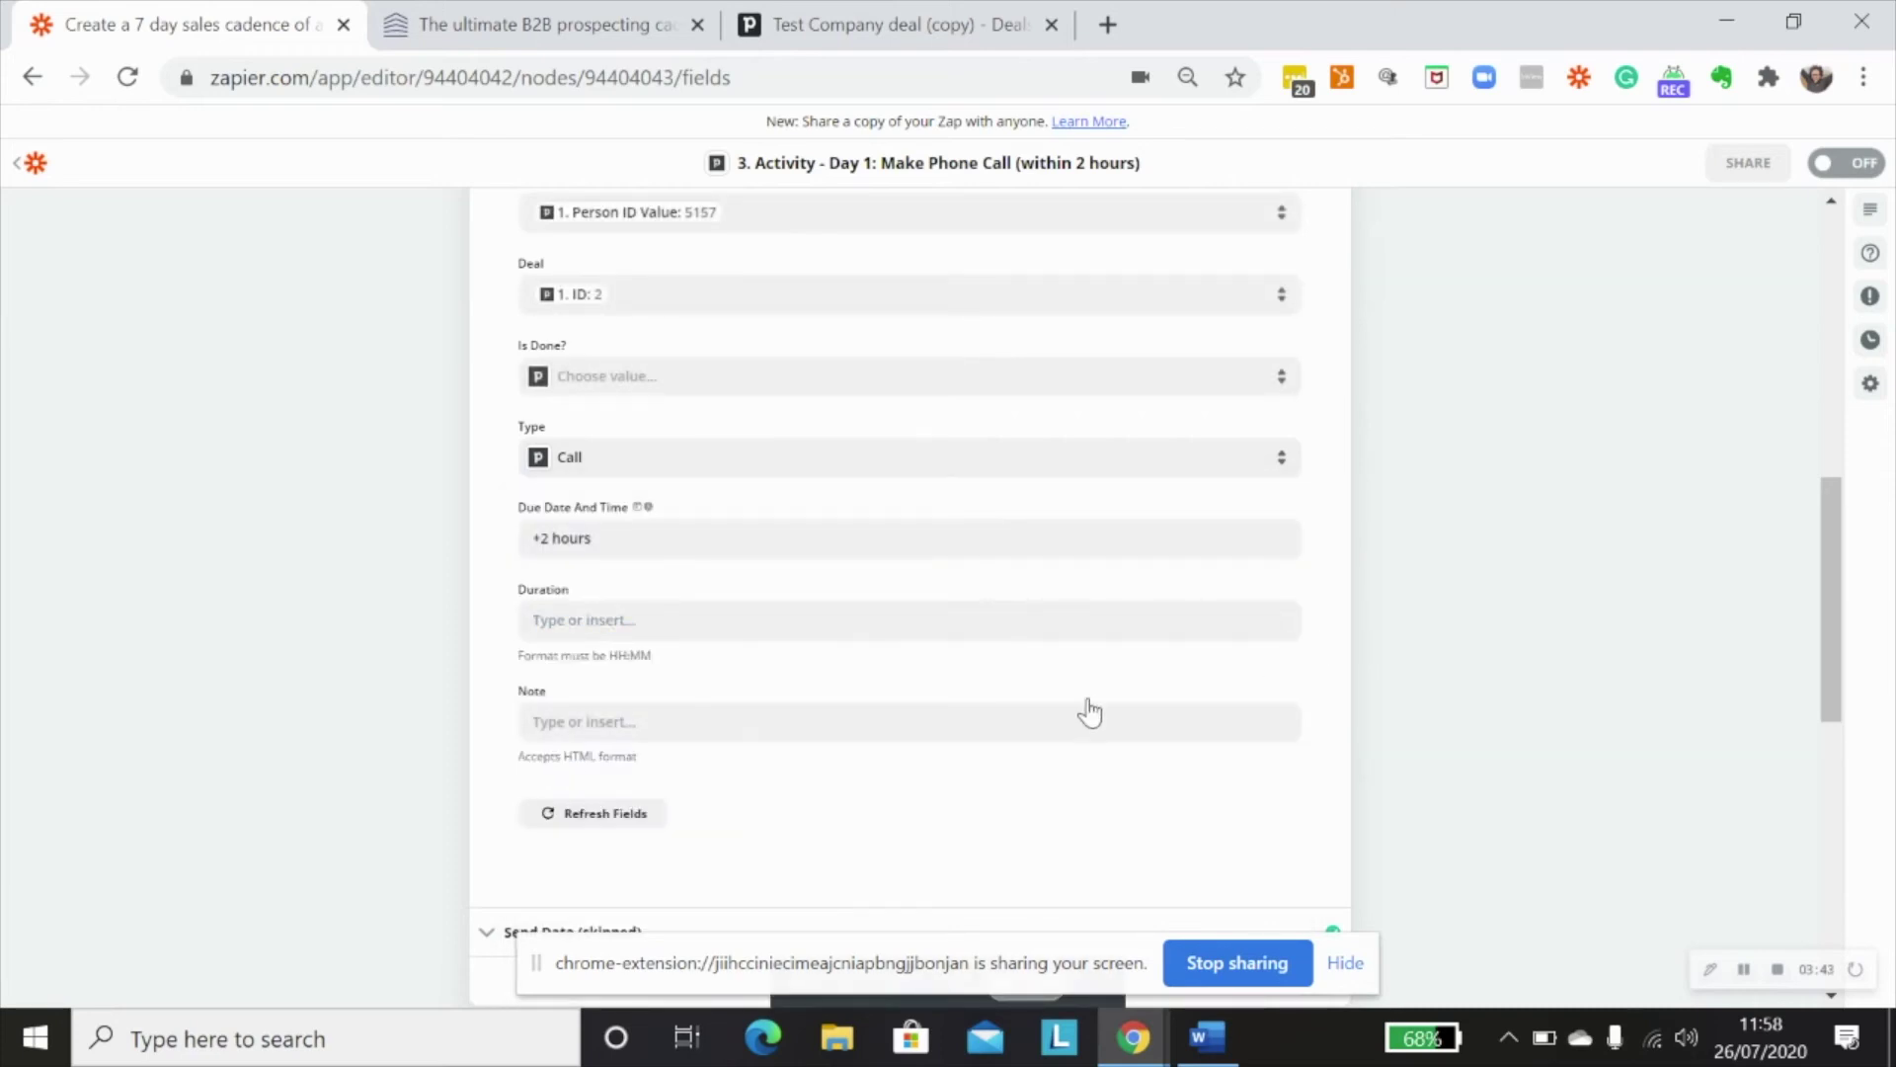
pyautogui.scroll(-2, 1057, 694)
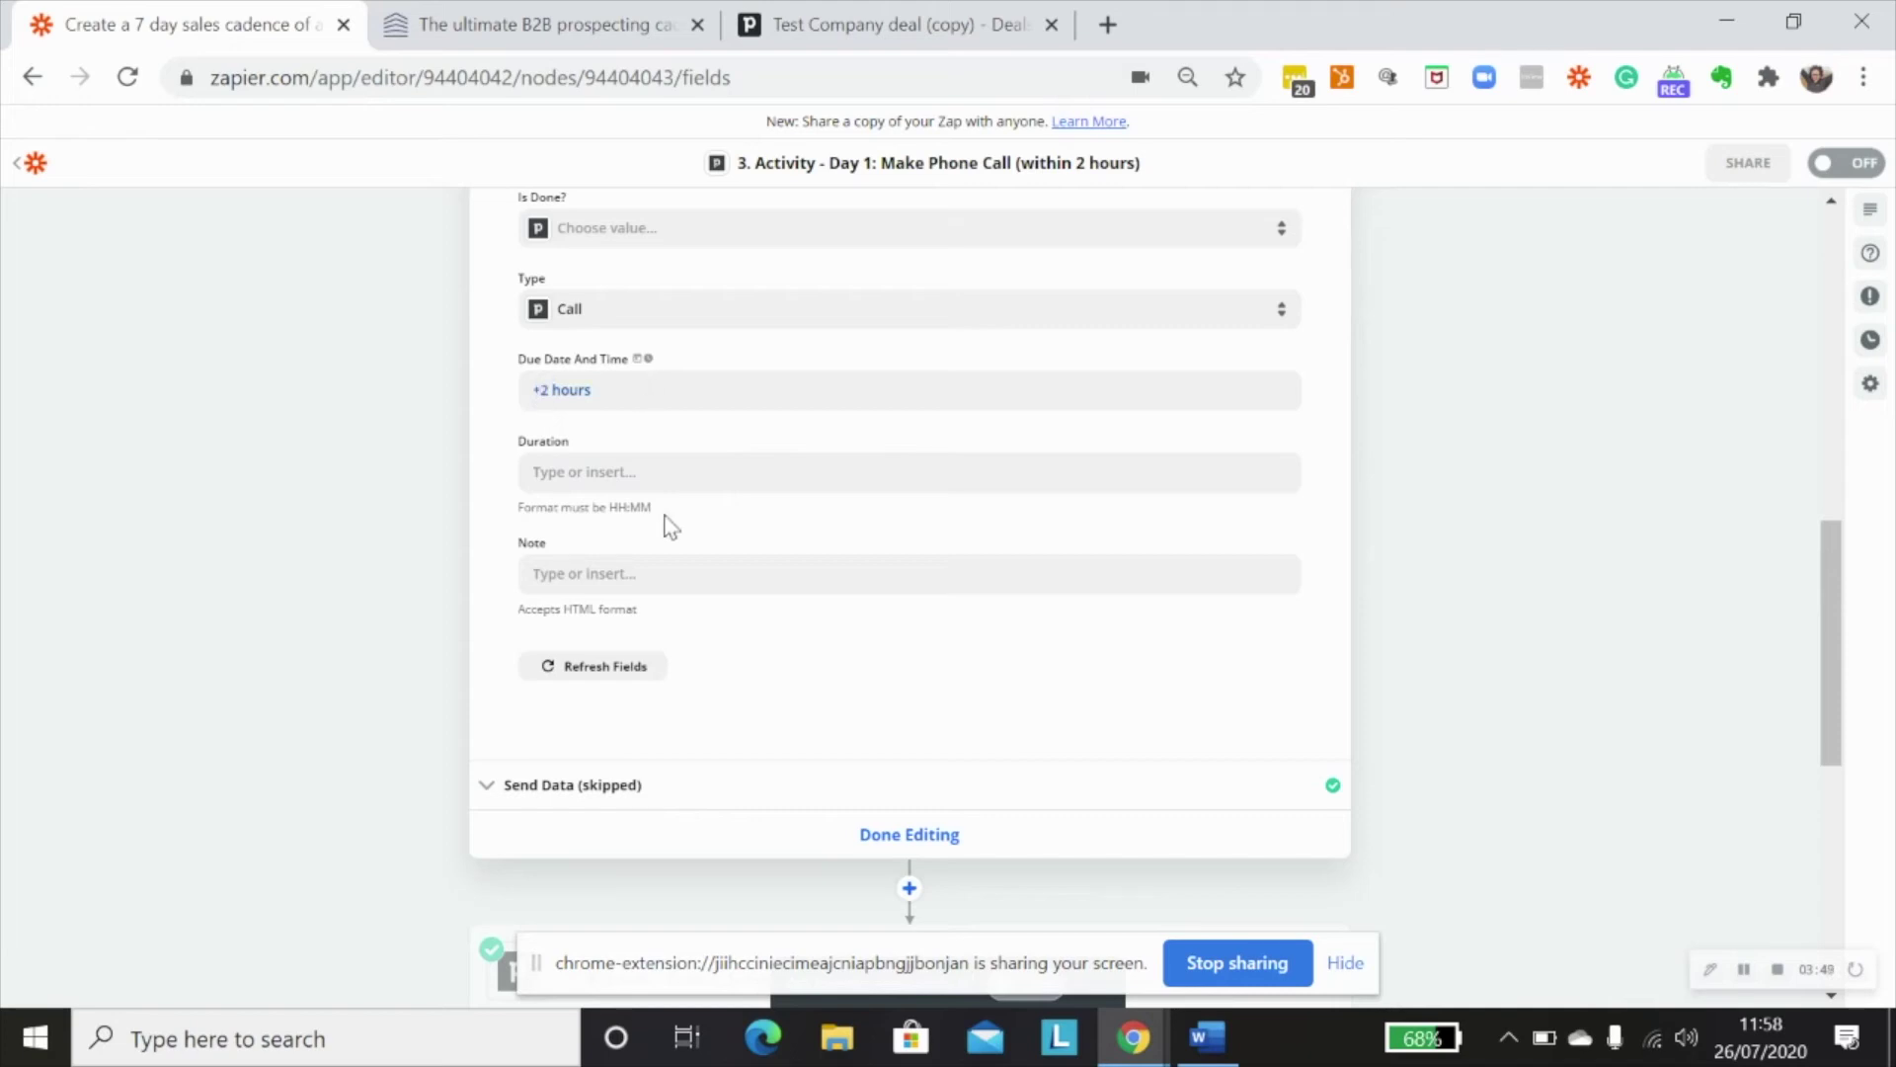
pyautogui.scroll(7, 939, 588)
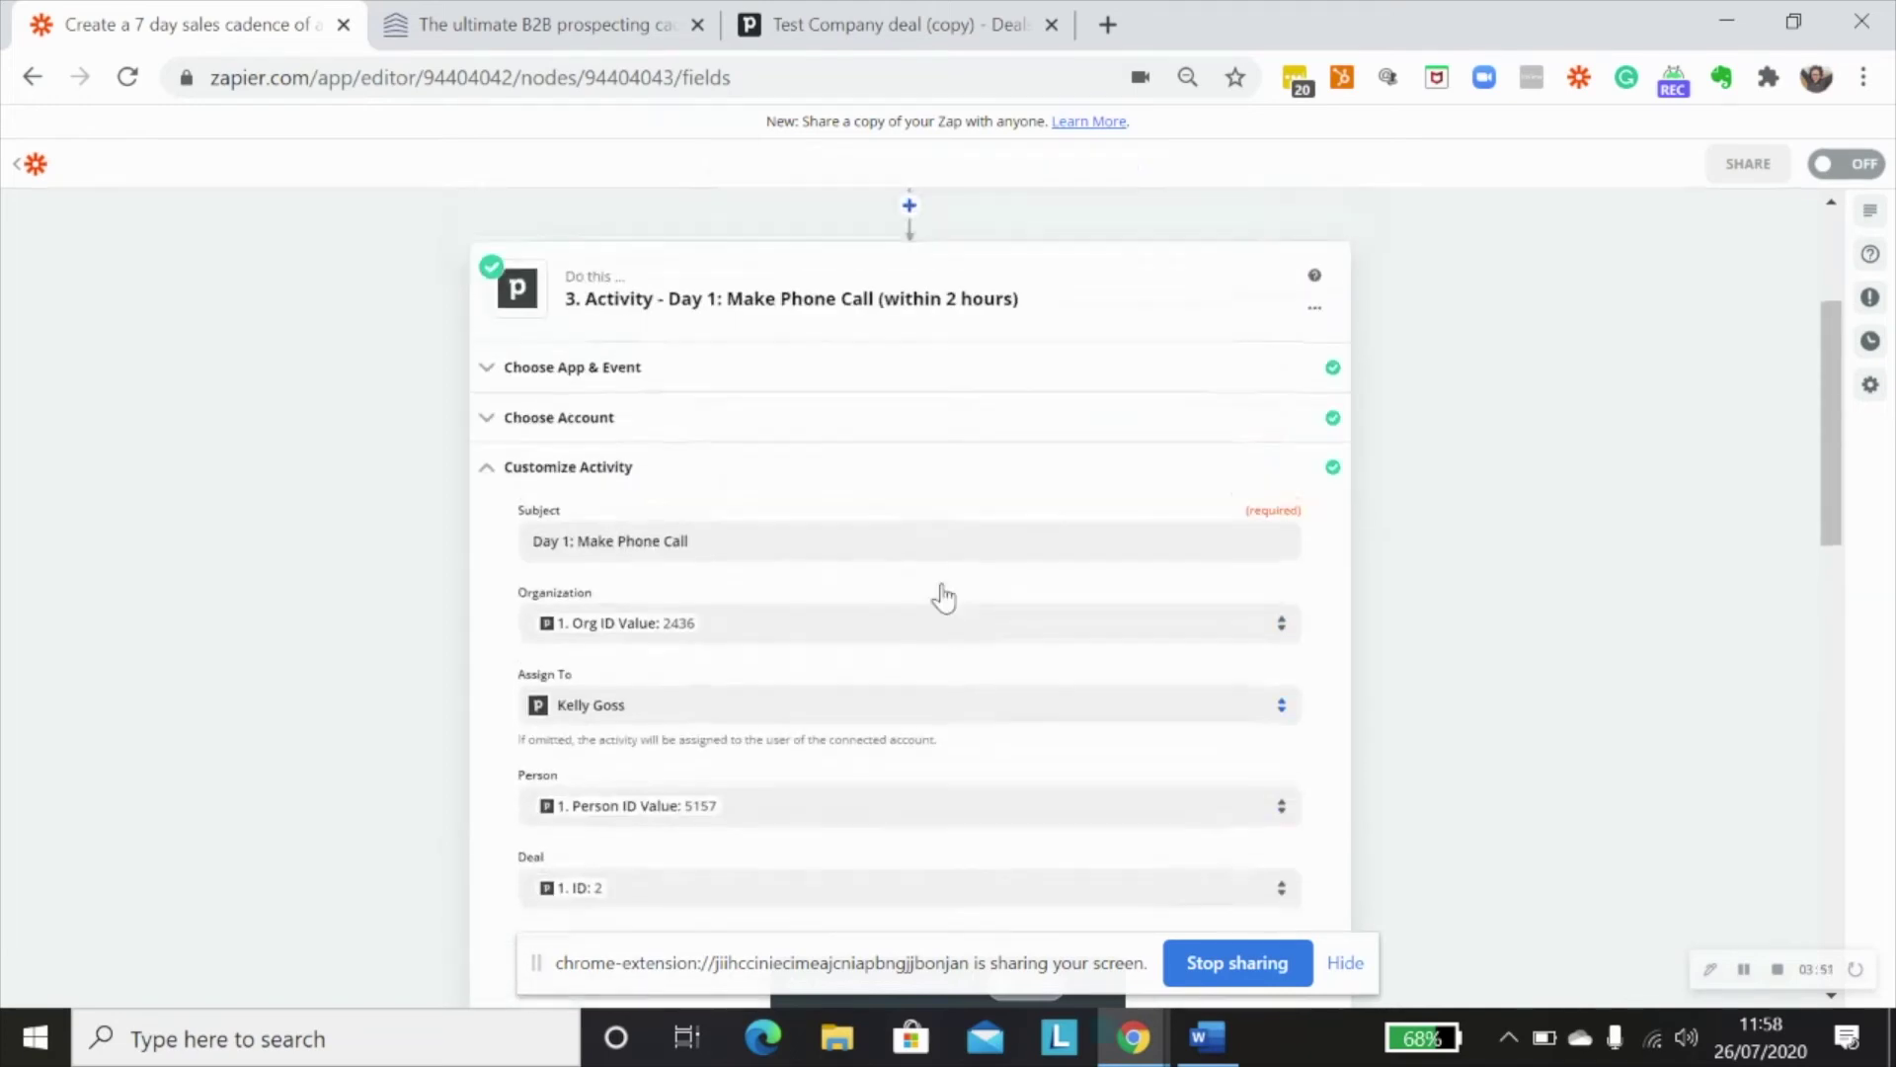
pyautogui.scroll(-8, 944, 598)
pyautogui.scroll(2, 627, 530)
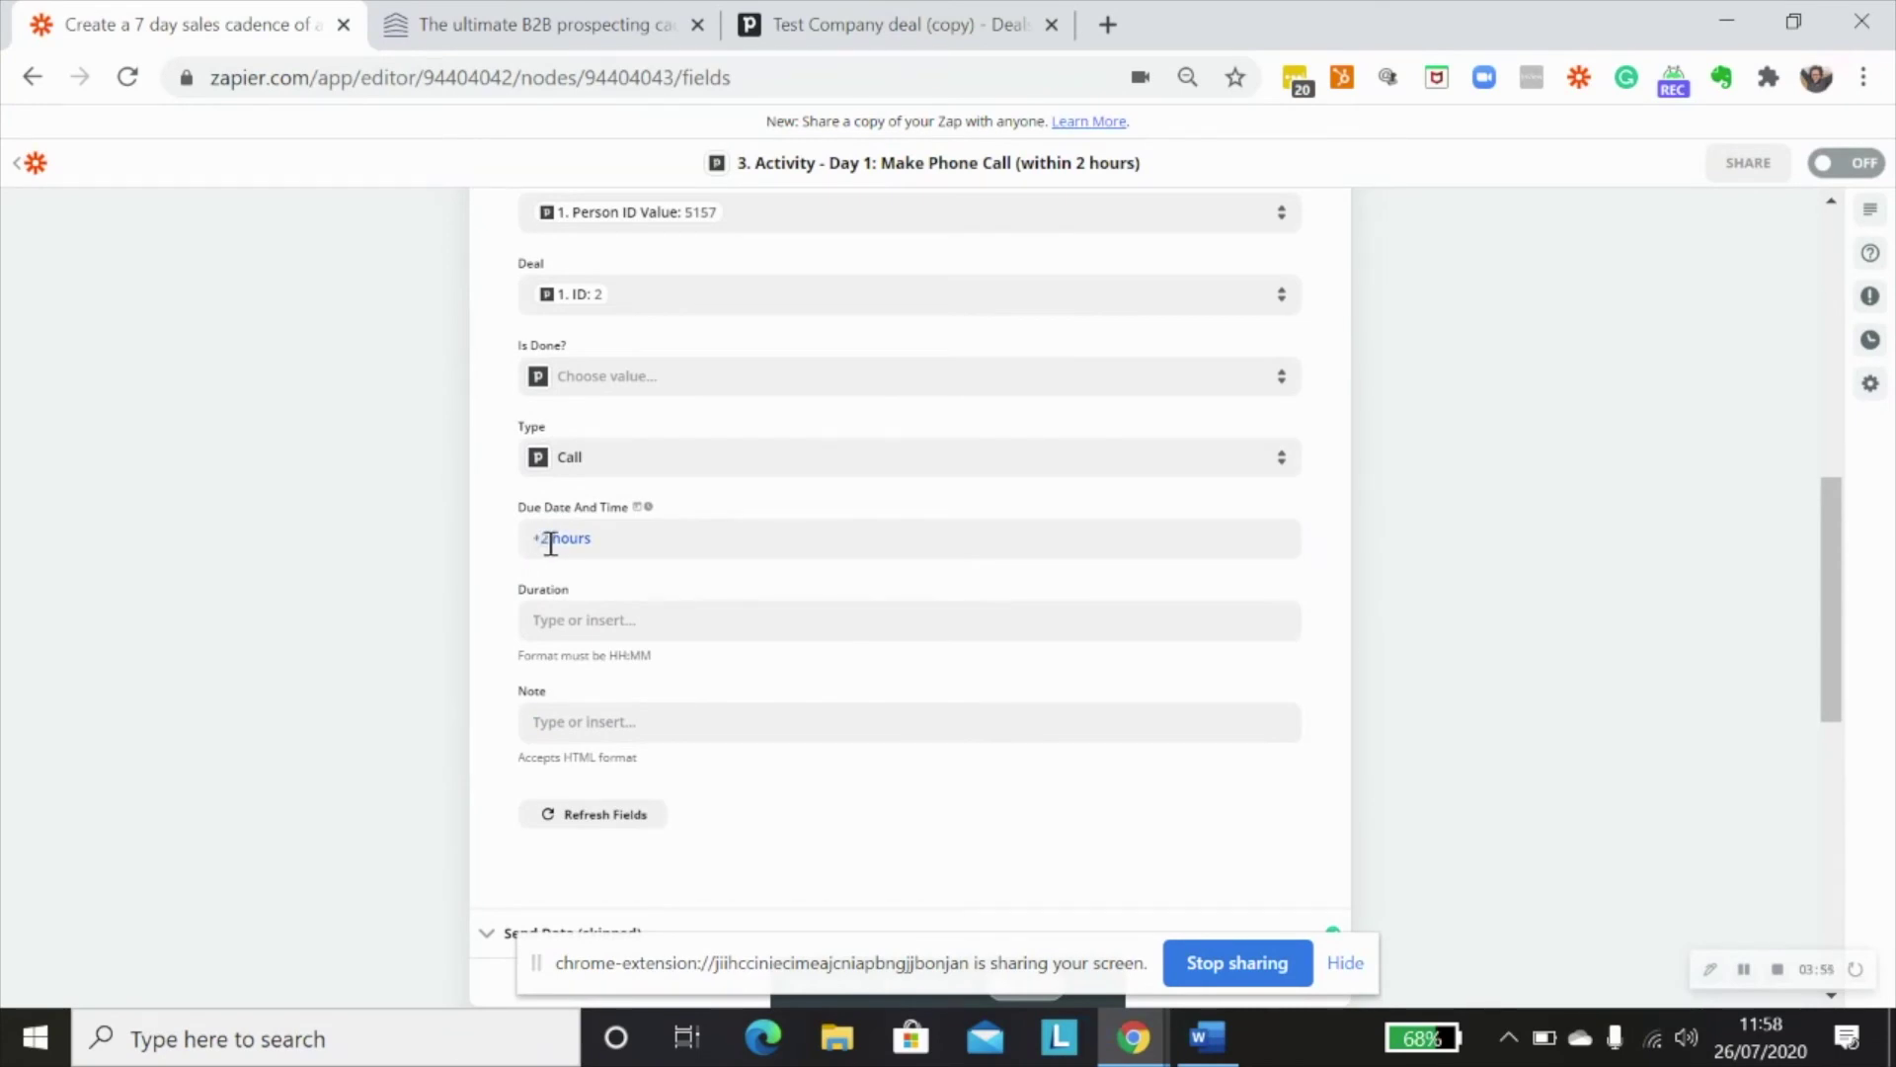
pyautogui.scroll(10, 834, 642)
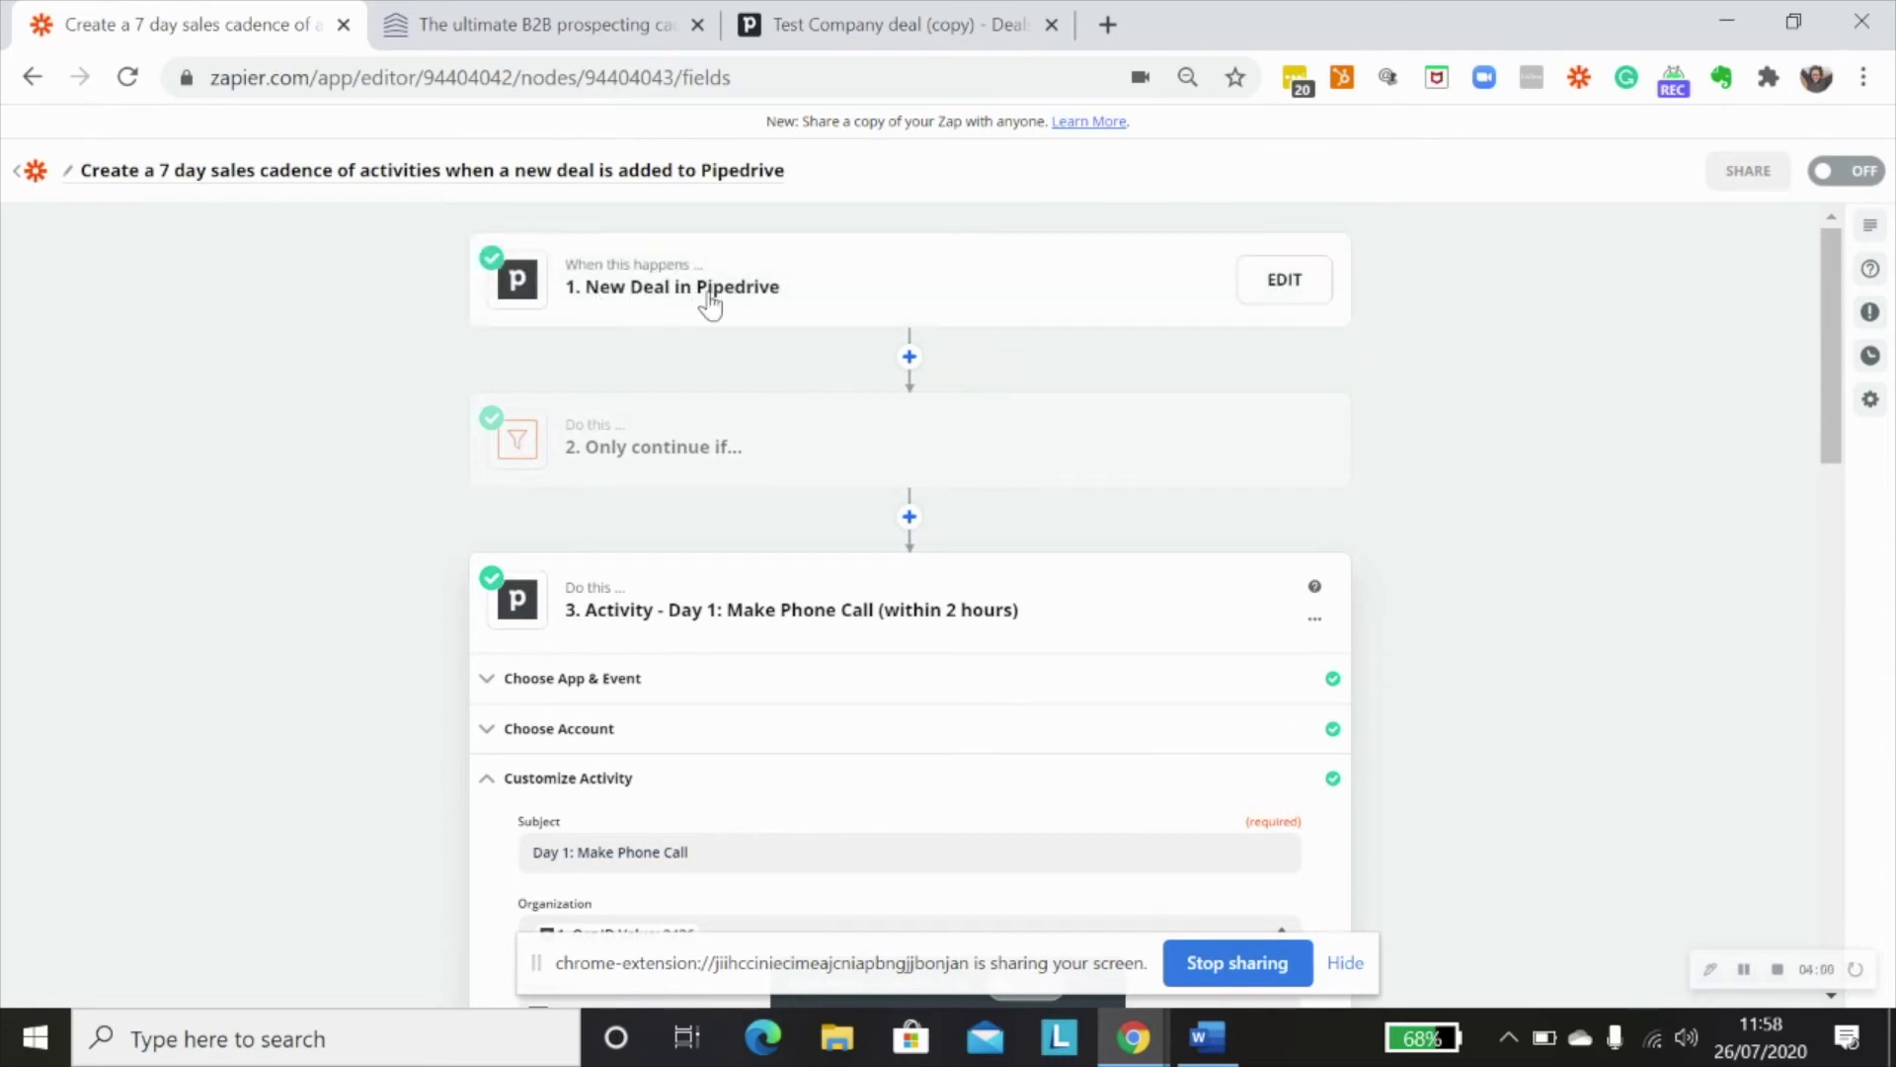
pyautogui.scroll(-6, 770, 596)
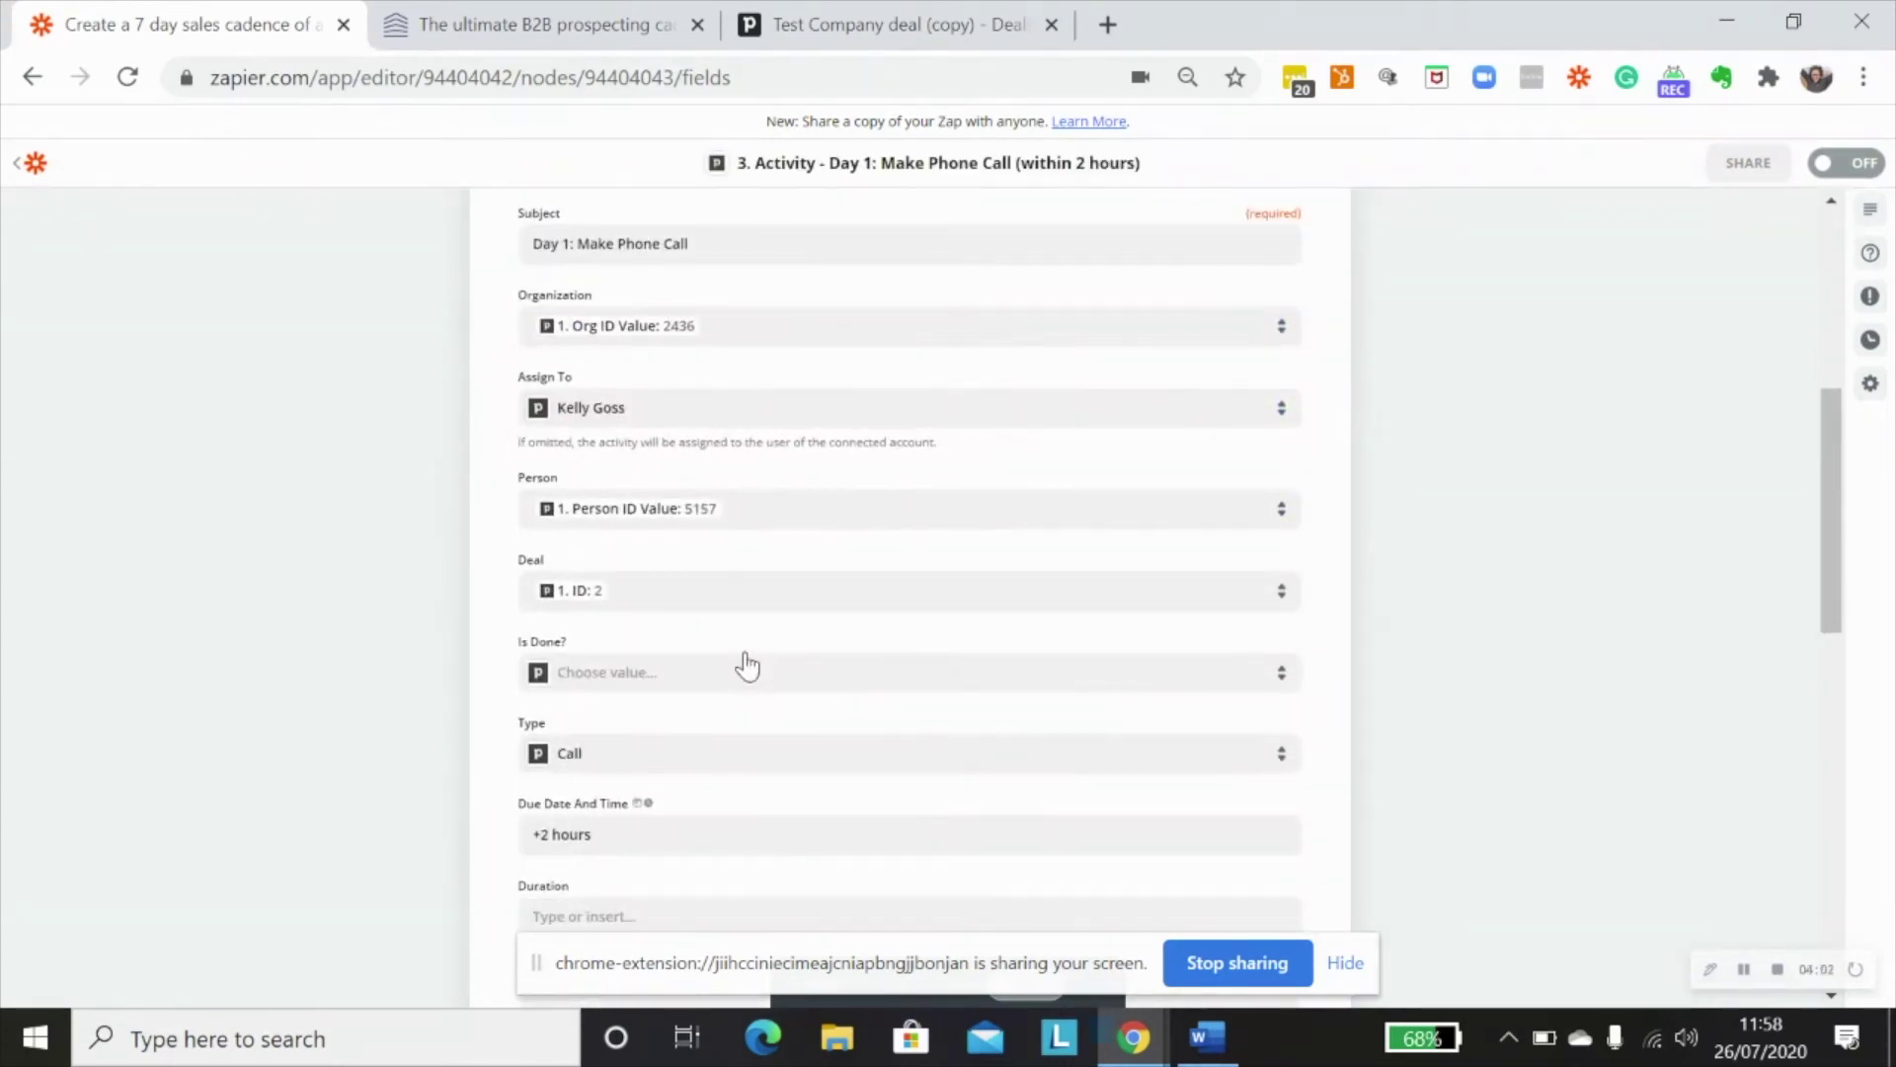
pyautogui.scroll(-3, 711, 683)
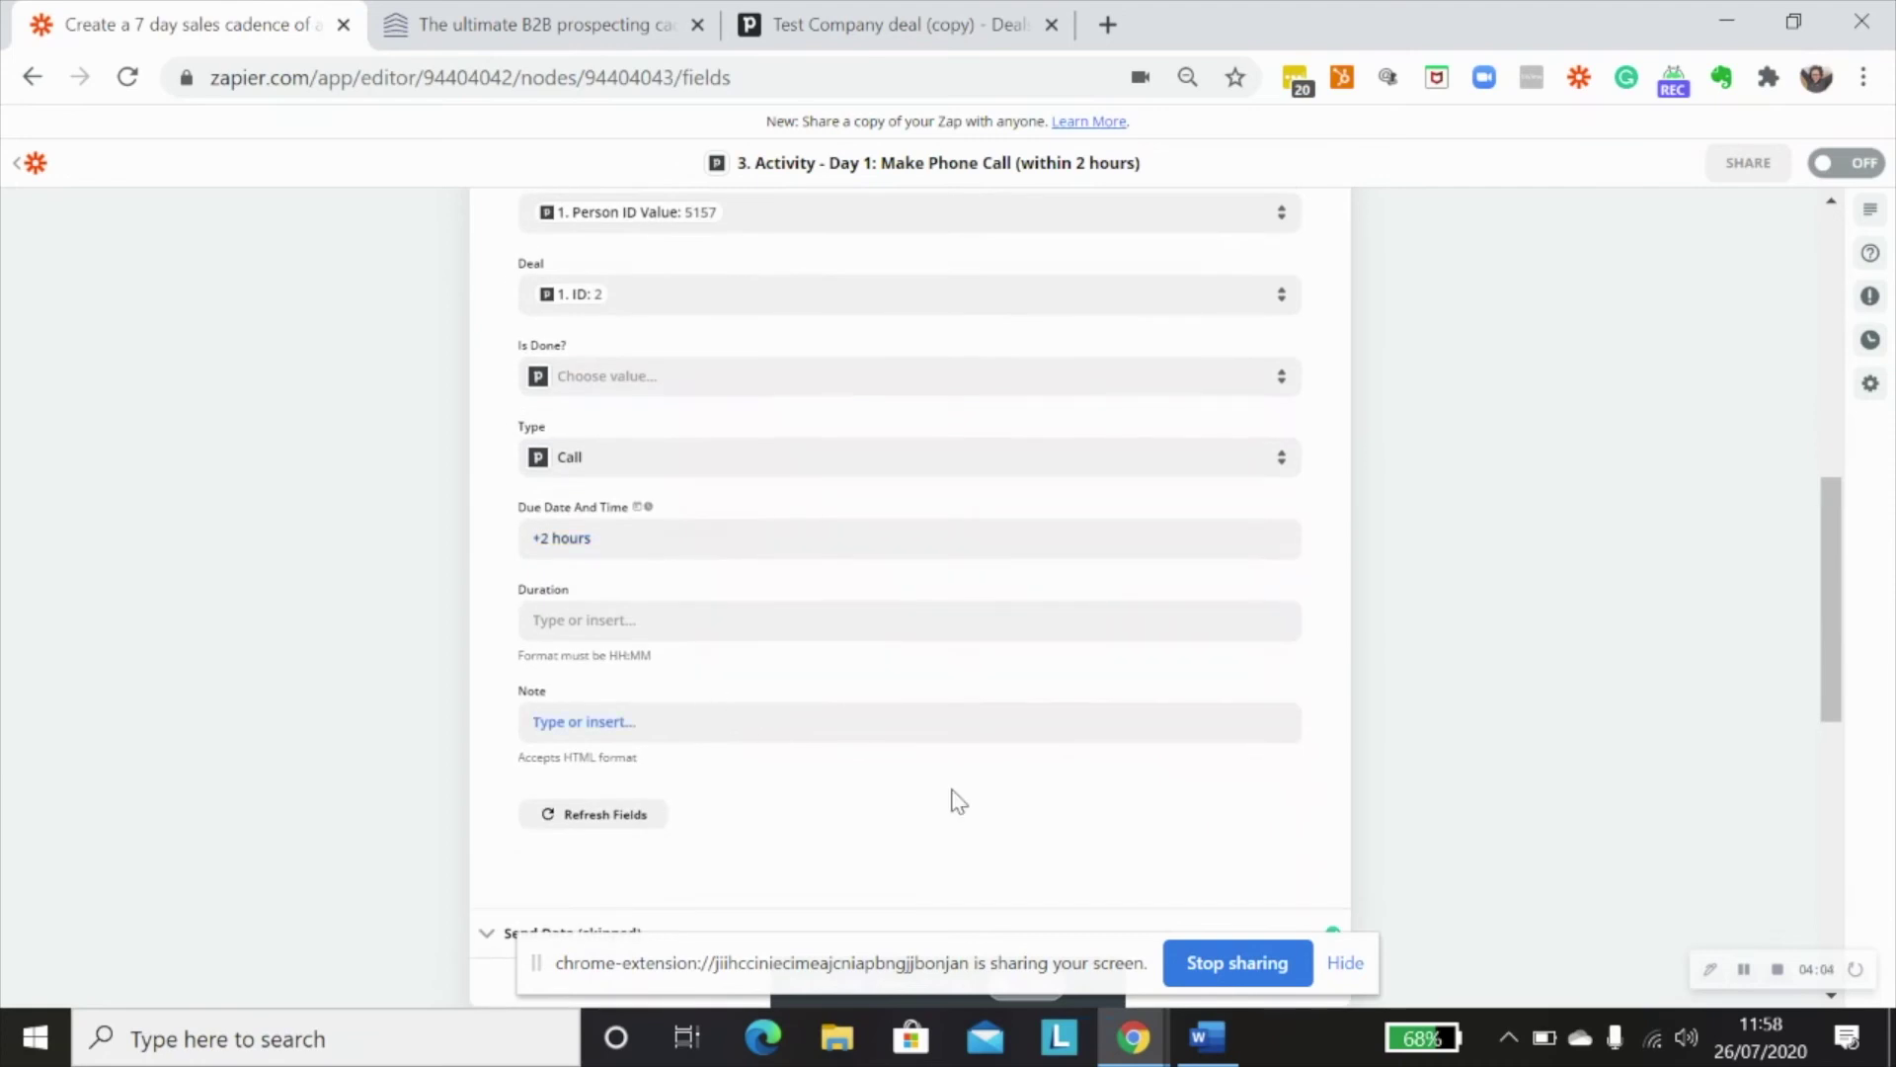
pyautogui.scroll(-2, 958, 802)
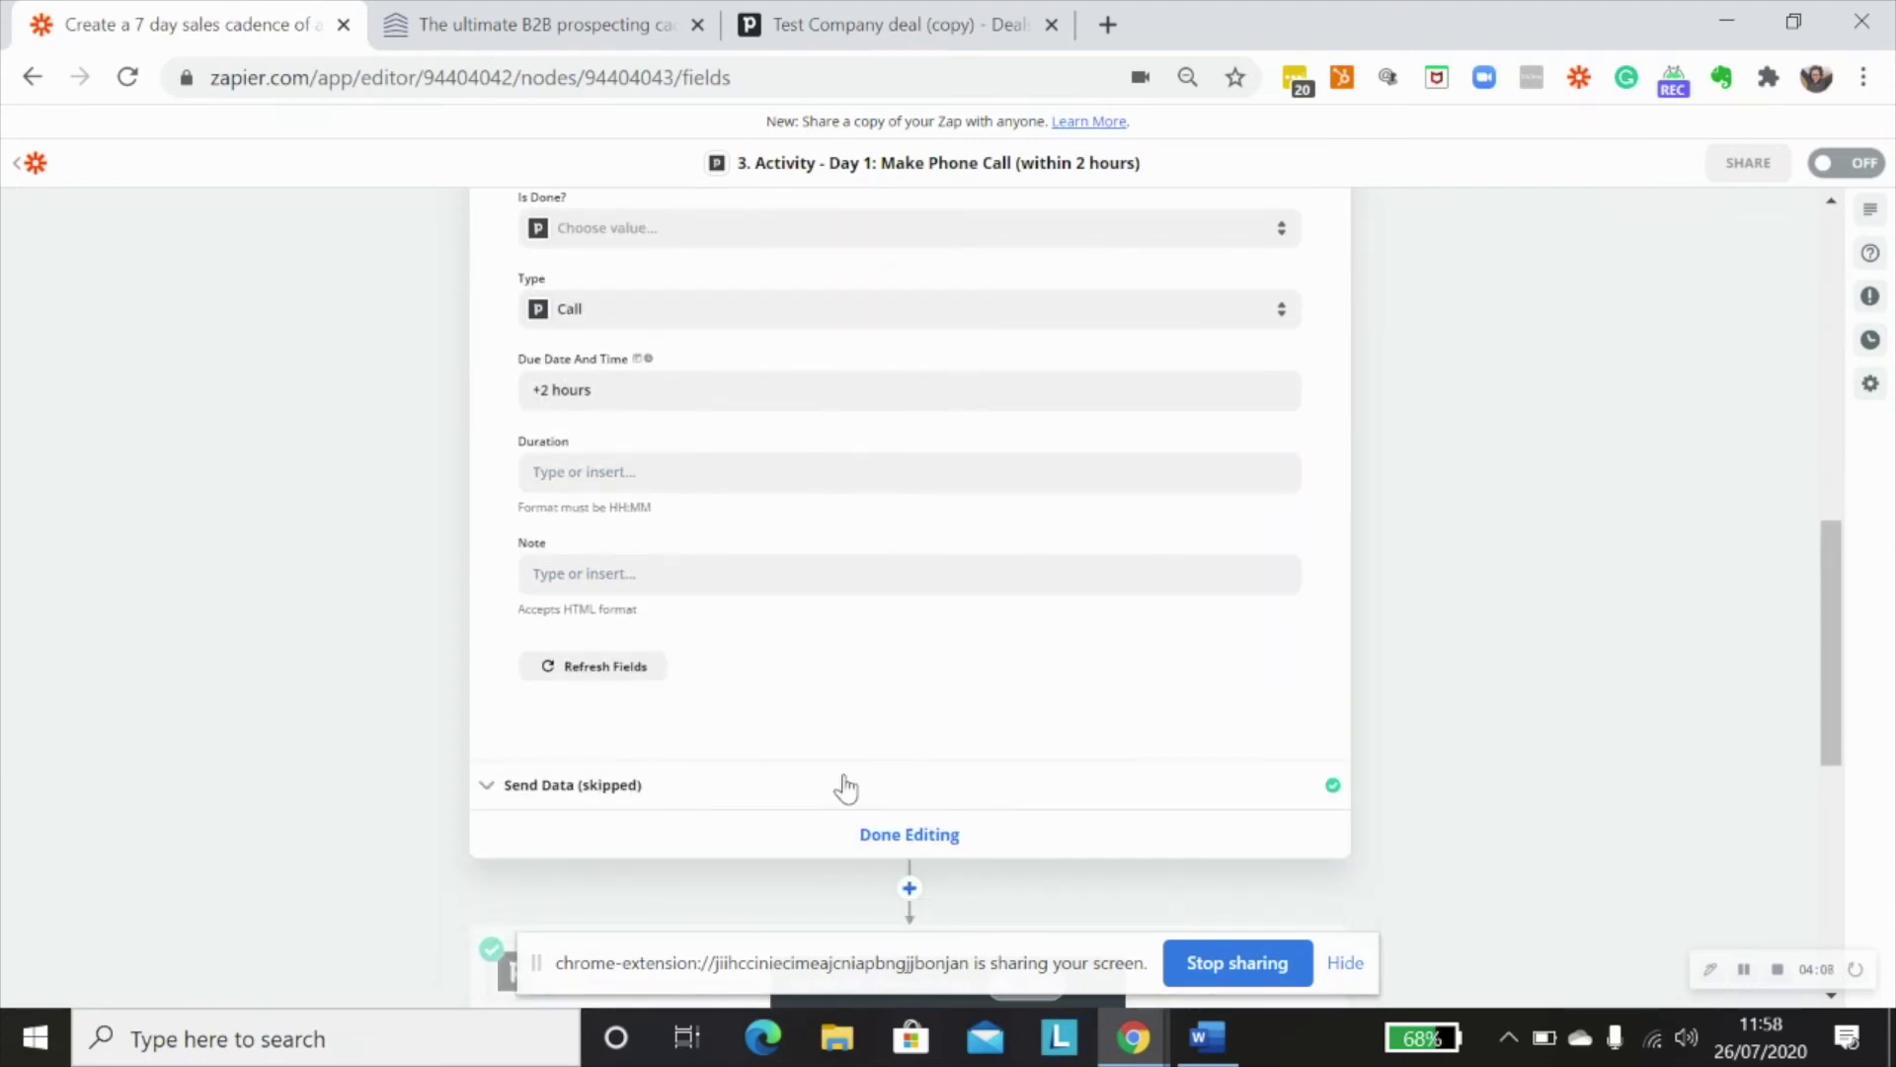
pyautogui.scroll(-2, 844, 788)
# Step: Close the Day 1 step and verify Day 2: Send Email is Type Email, due +2 days
pyautogui.click(908, 681)
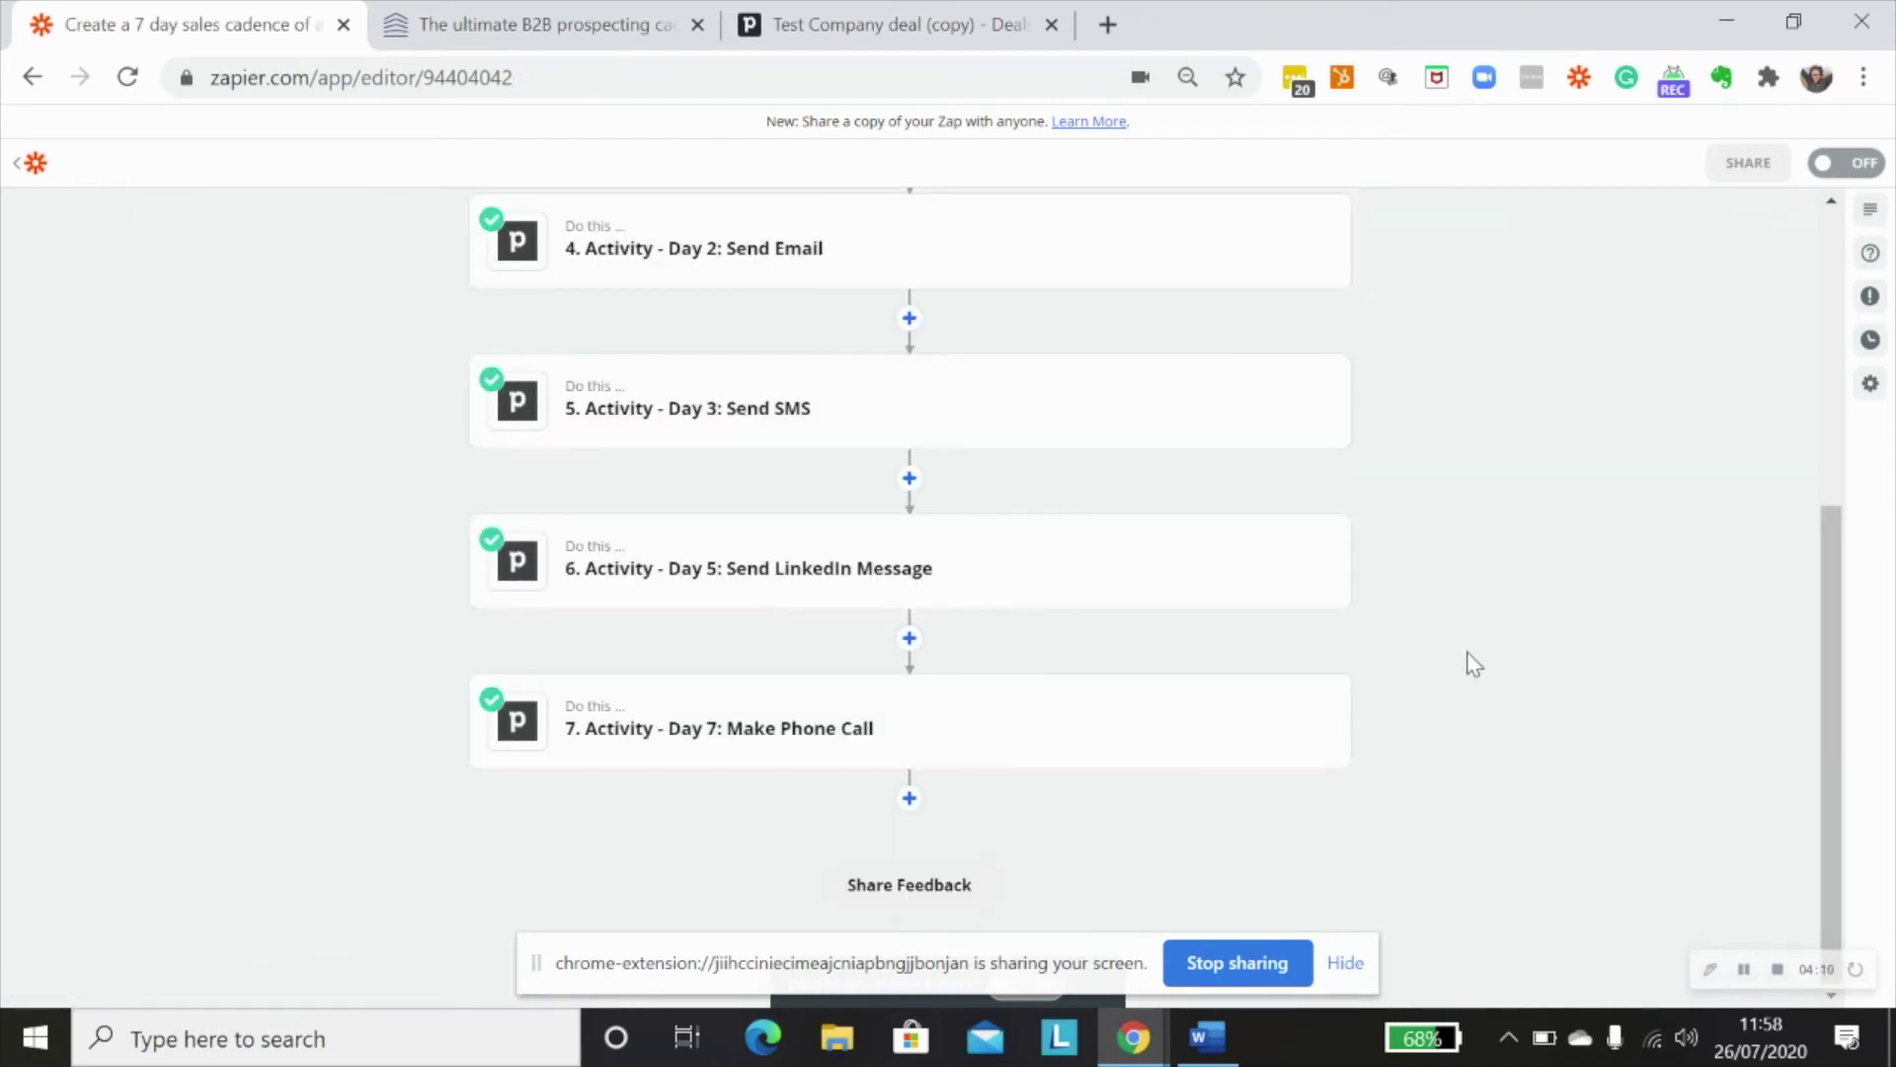
pyautogui.moveTo(798, 504)
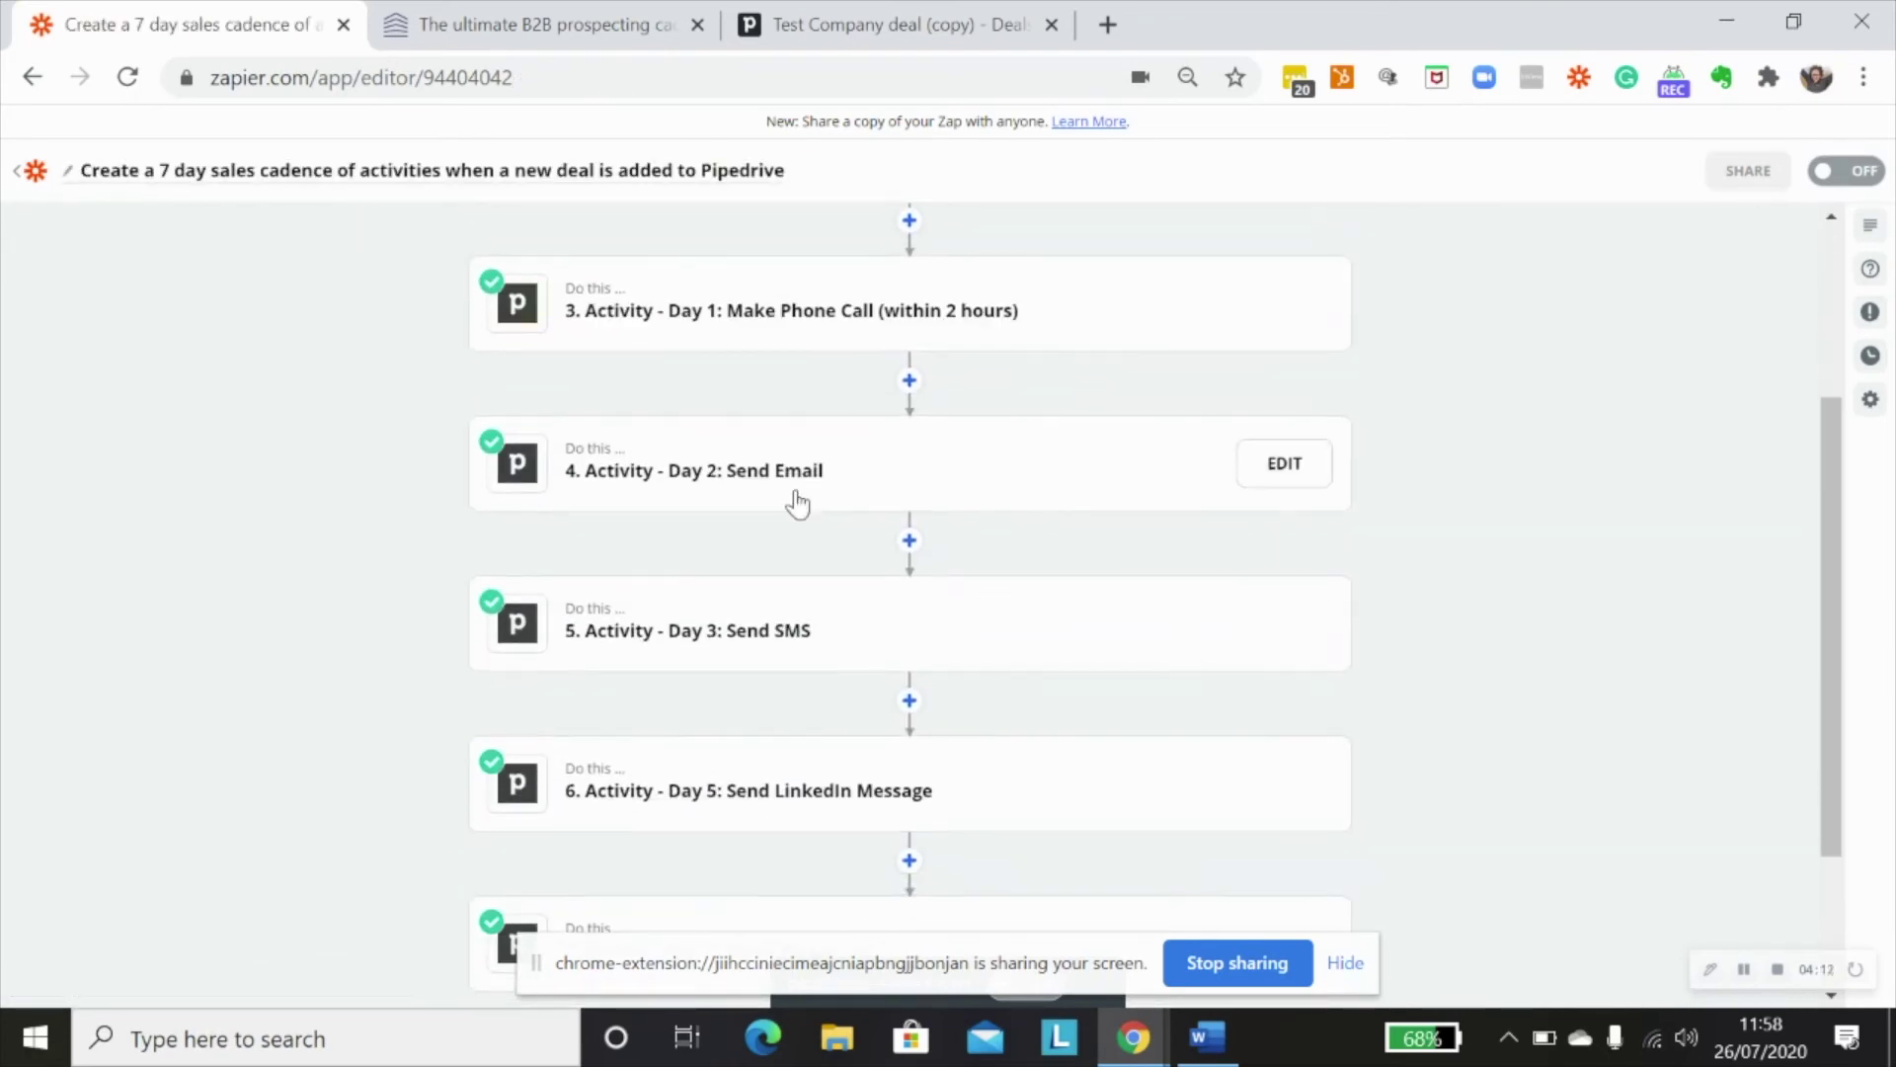
pyautogui.click(688, 495)
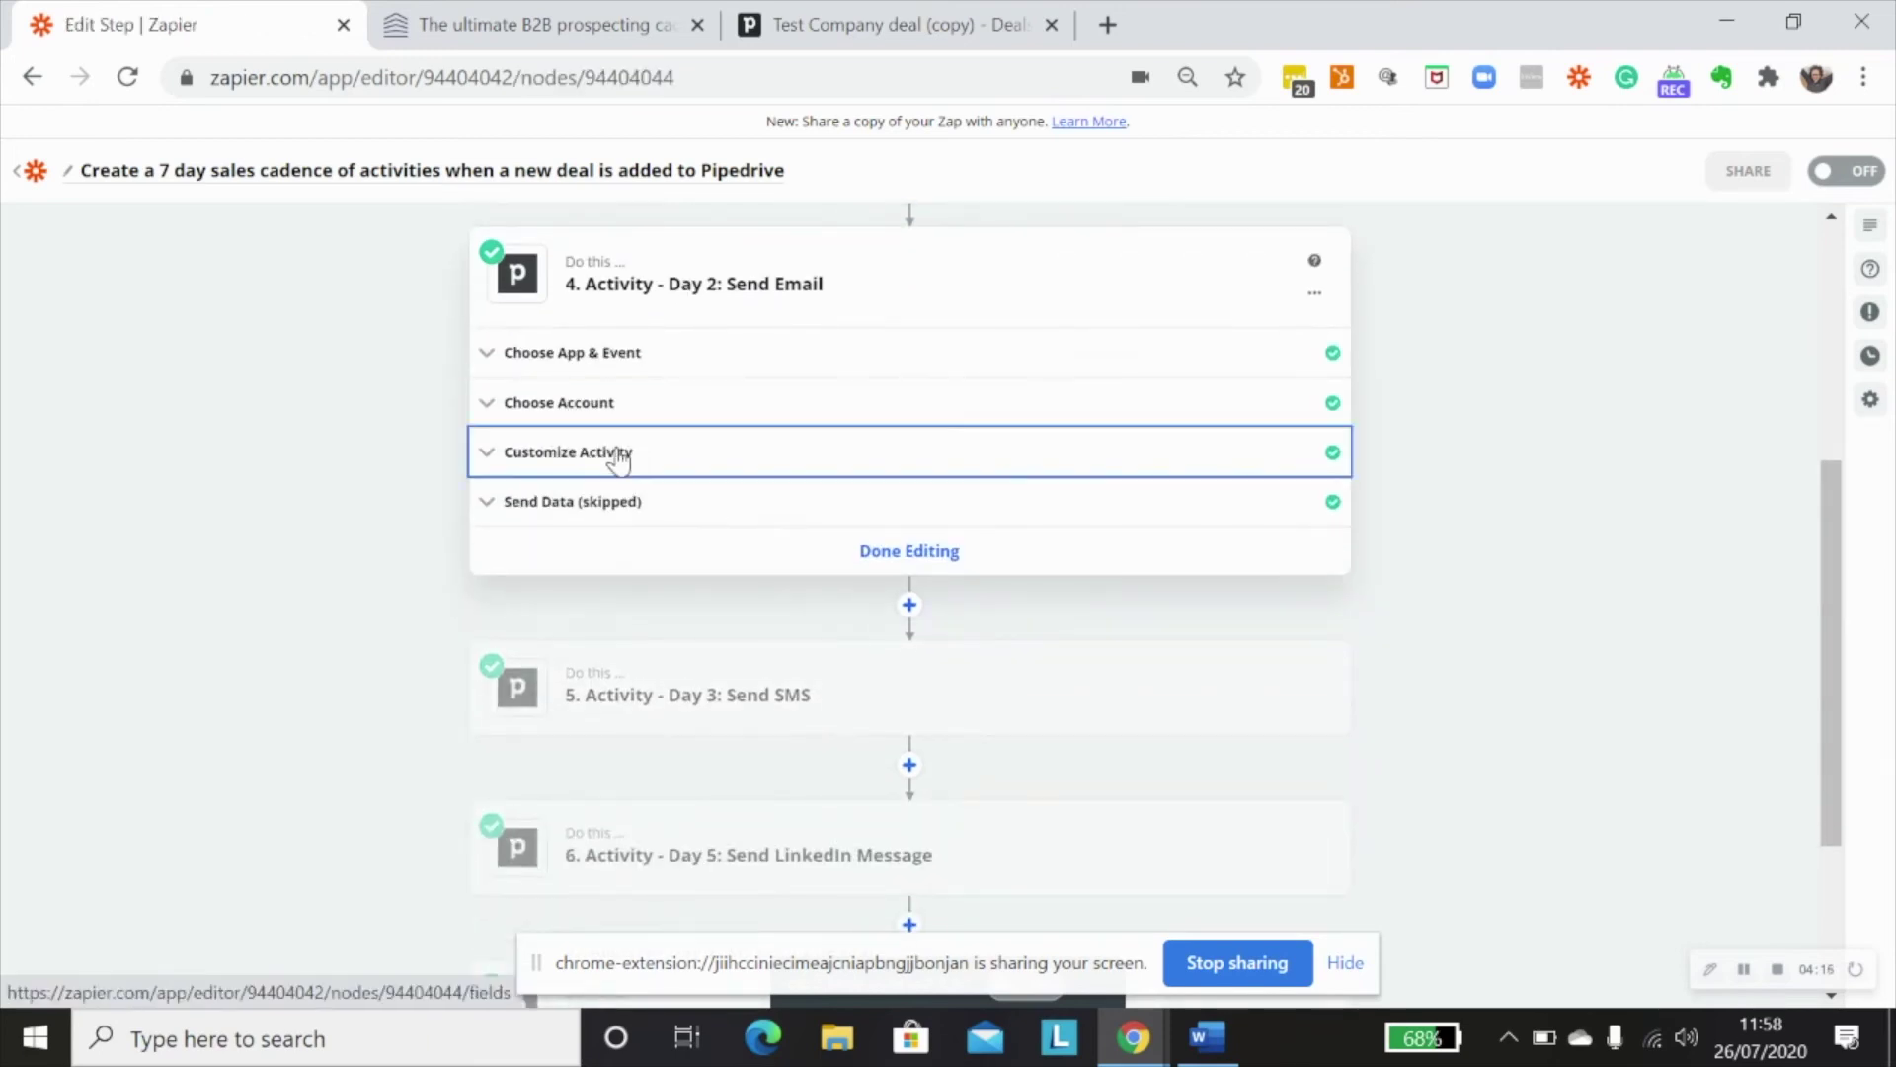
pyautogui.click(618, 454)
pyautogui.scroll(-3, 1071, 659)
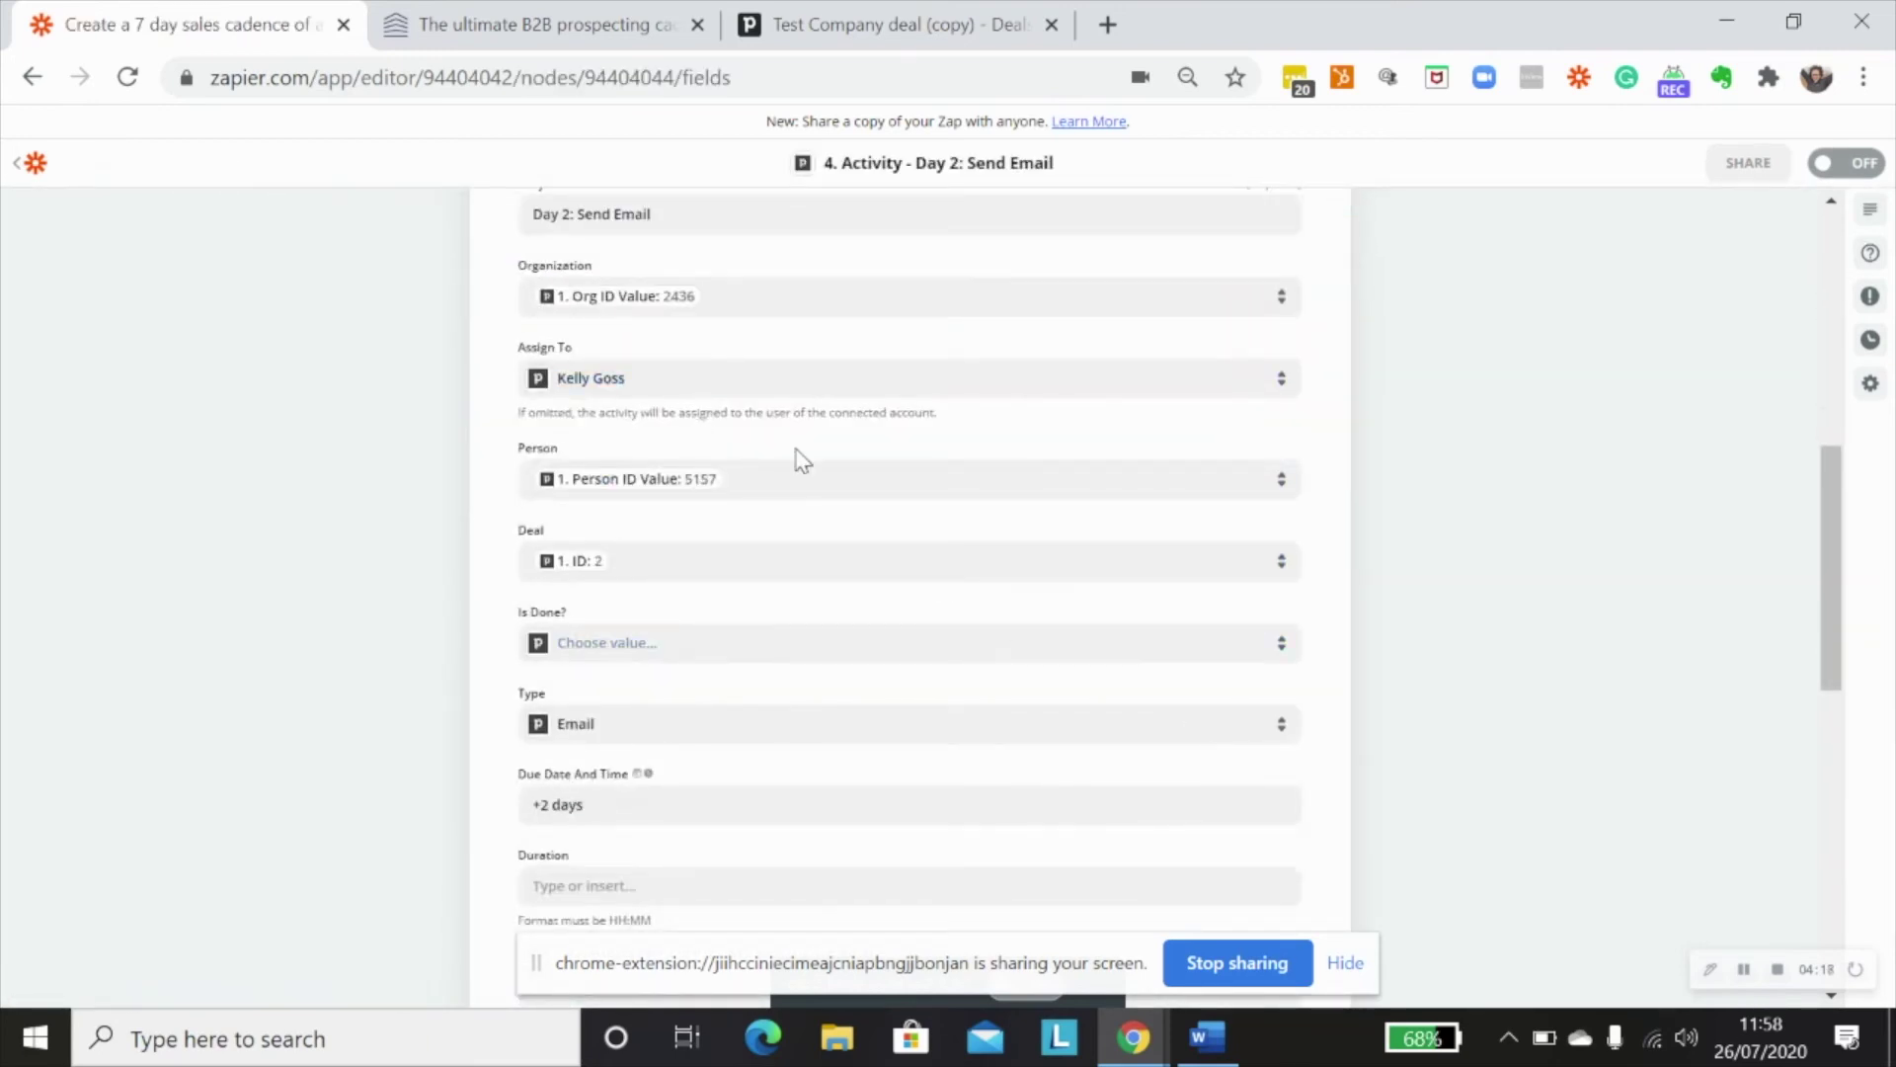
pyautogui.scroll(3, 787, 655)
pyautogui.scroll(-3, 770, 612)
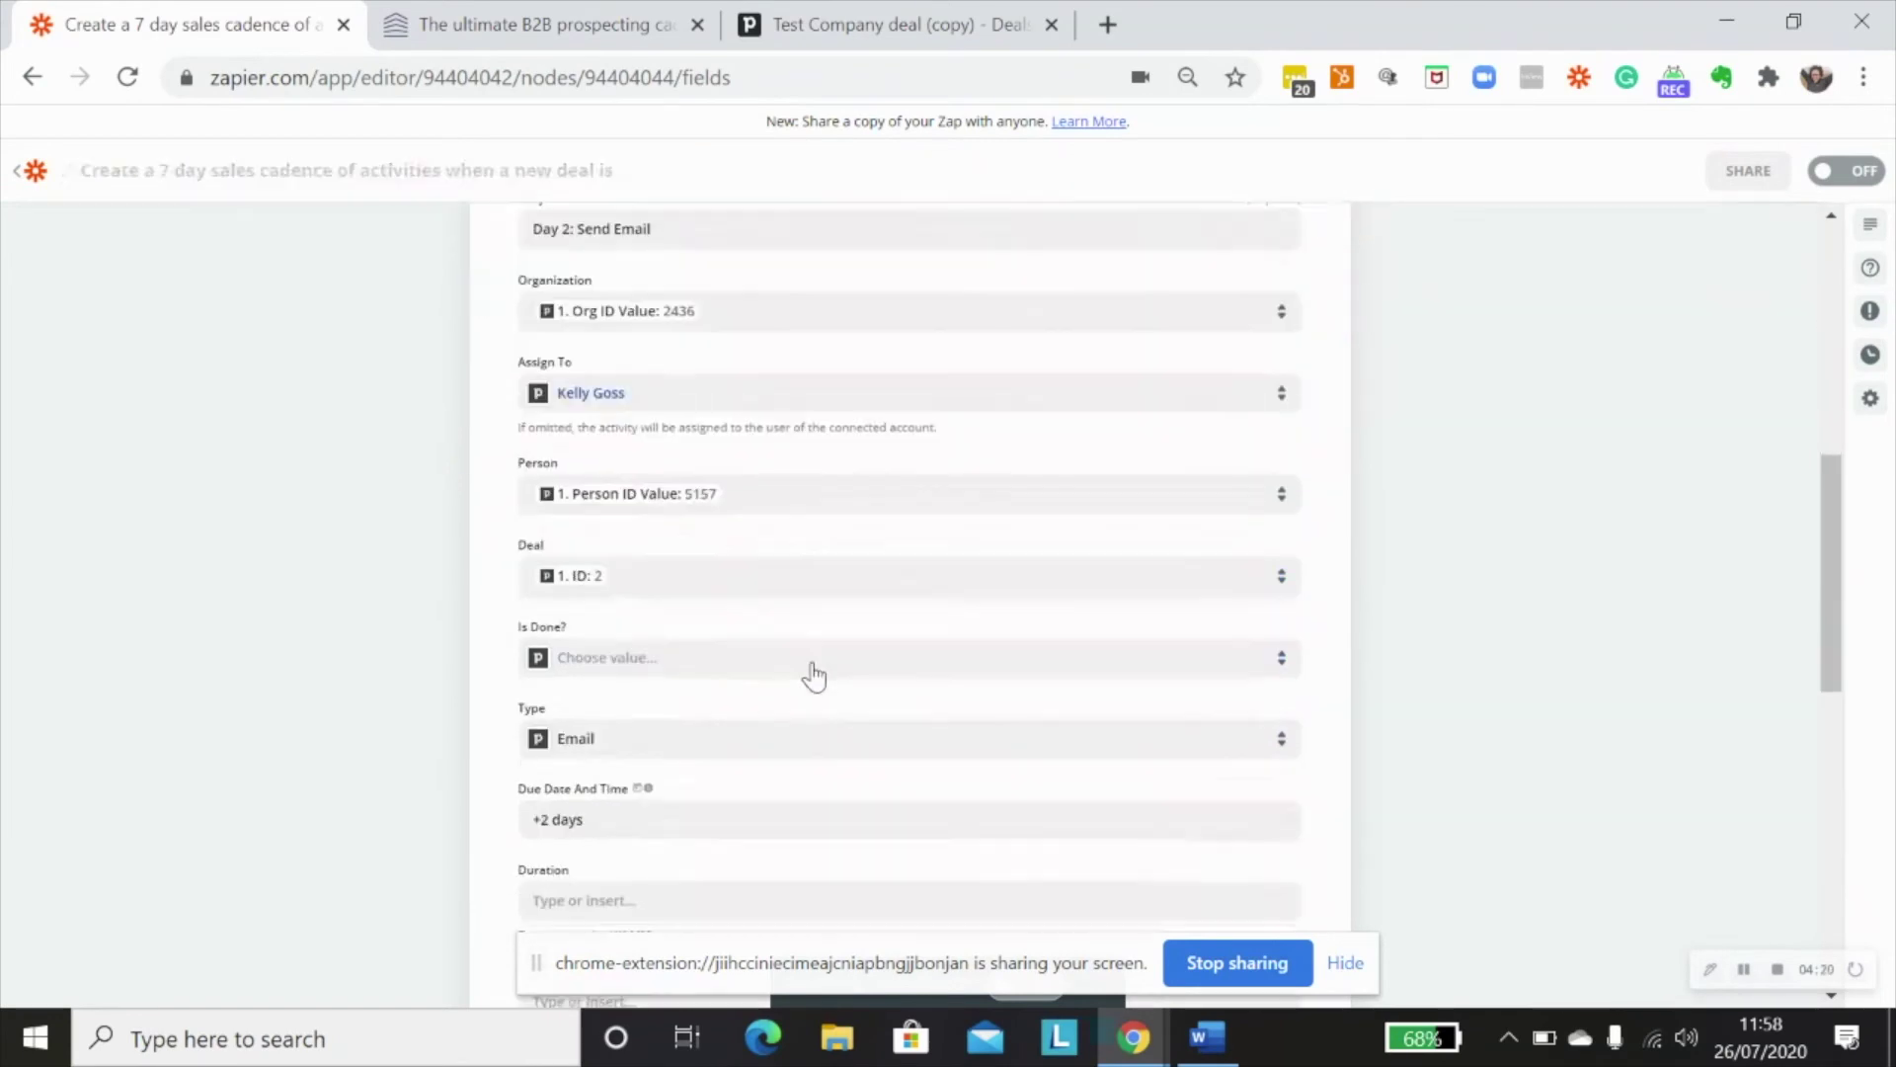
pyautogui.scroll(-2, 814, 677)
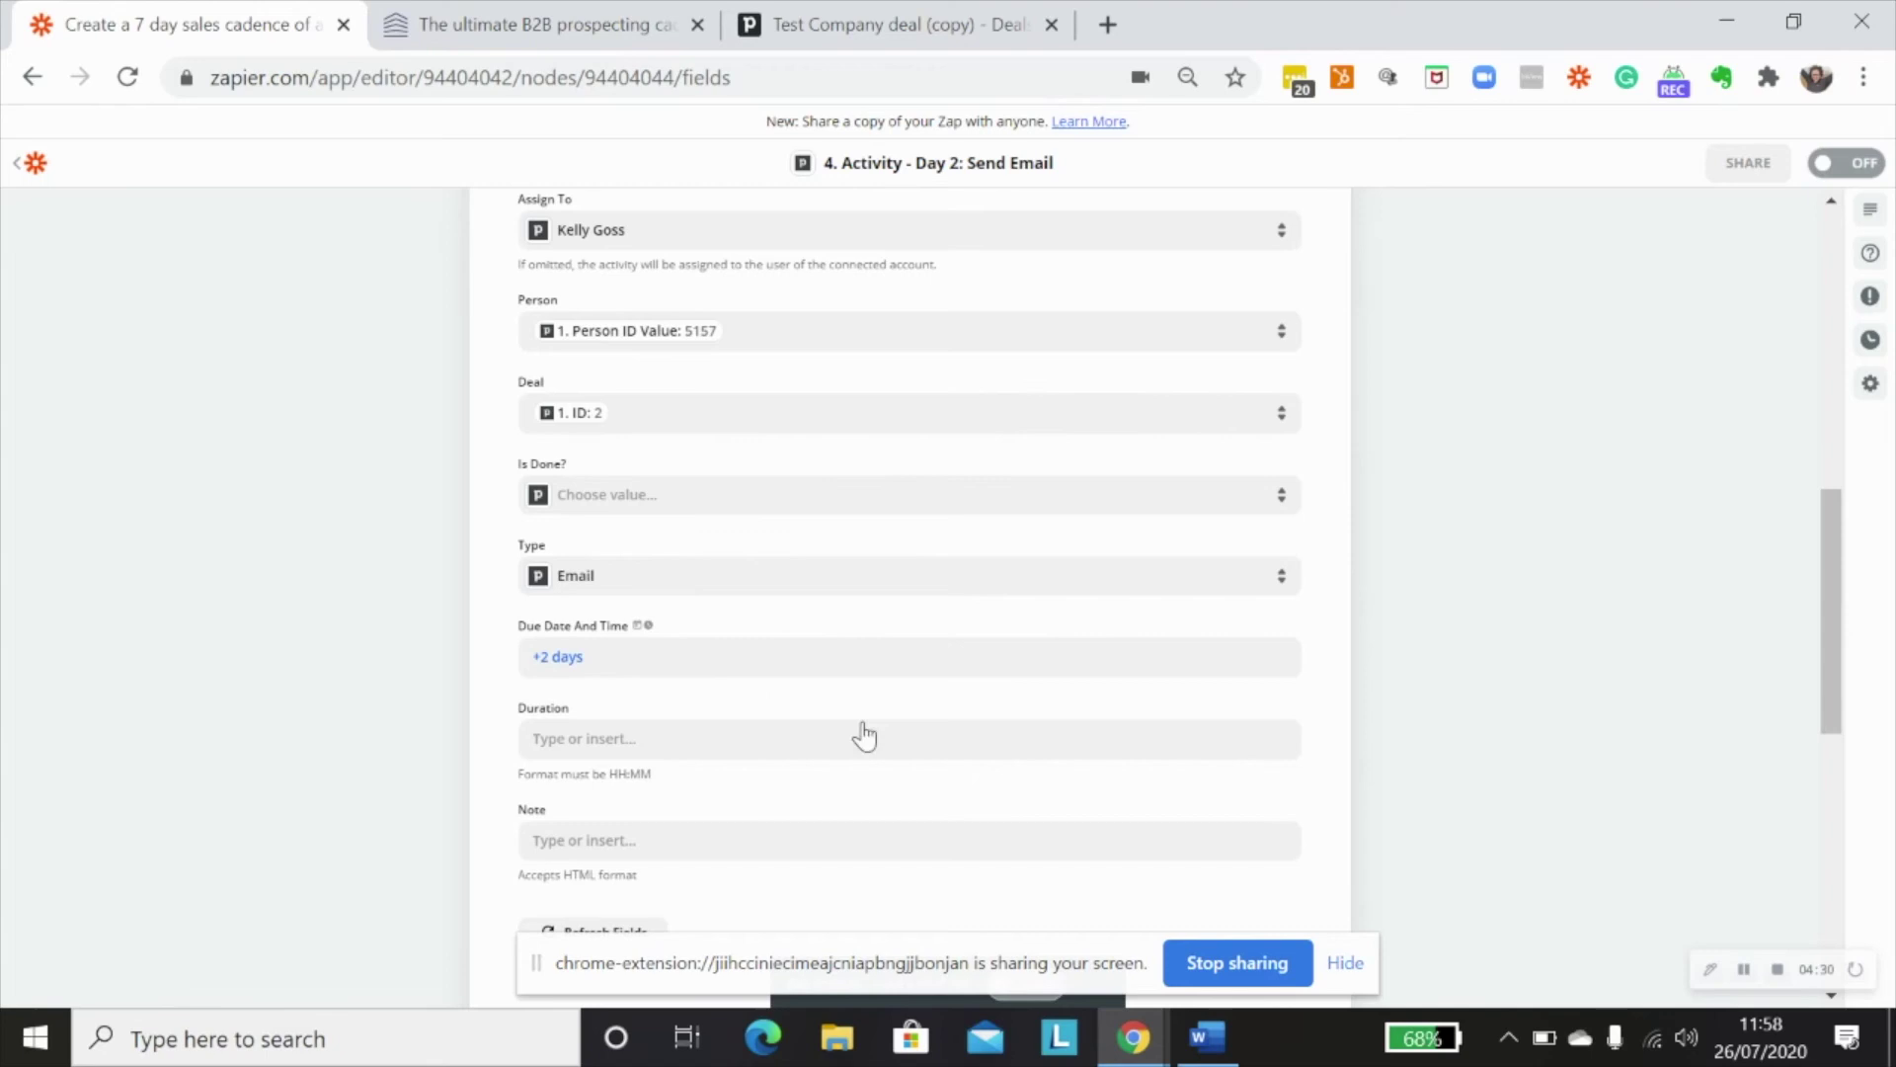
pyautogui.scroll(-3, 1253, 779)
pyautogui.scroll(-3, 1353, 771)
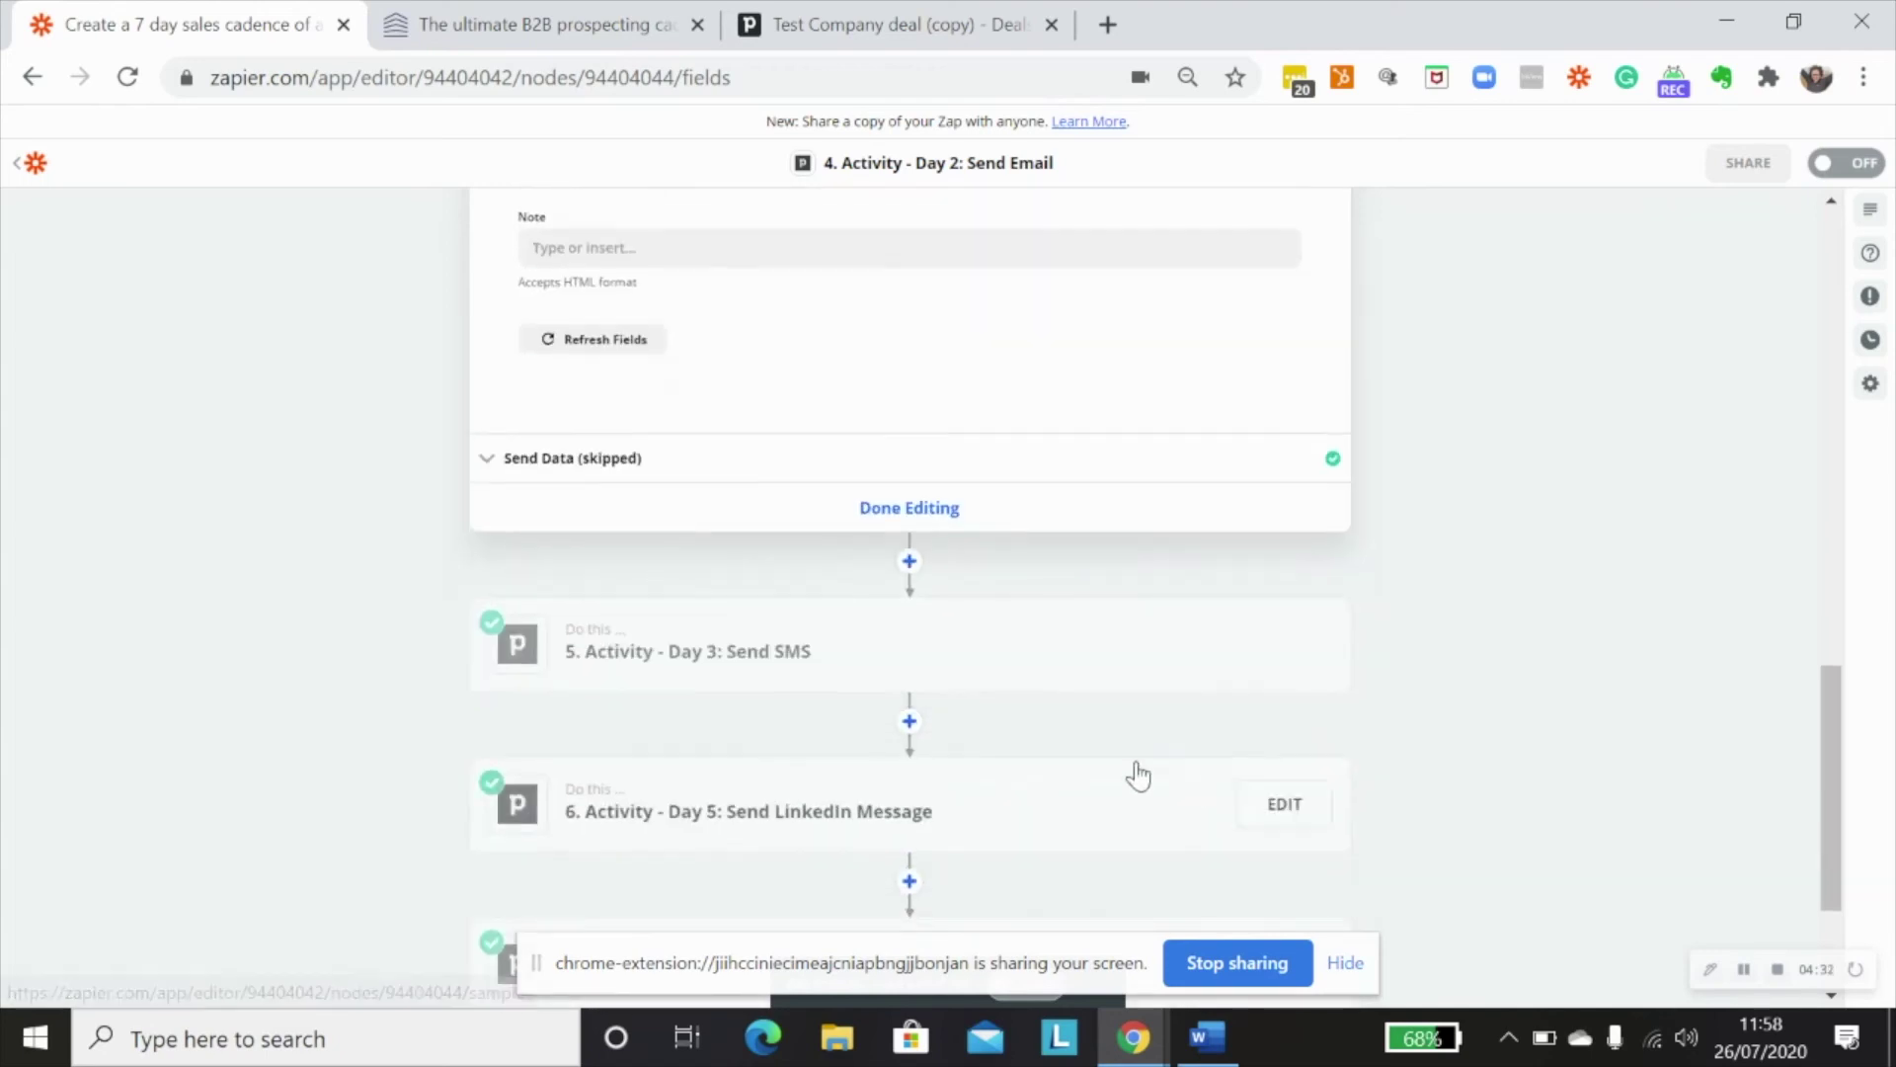
# Step: Check the Day 3: Send SMS step is Type SMS with a +3 days due date
pyautogui.click(804, 652)
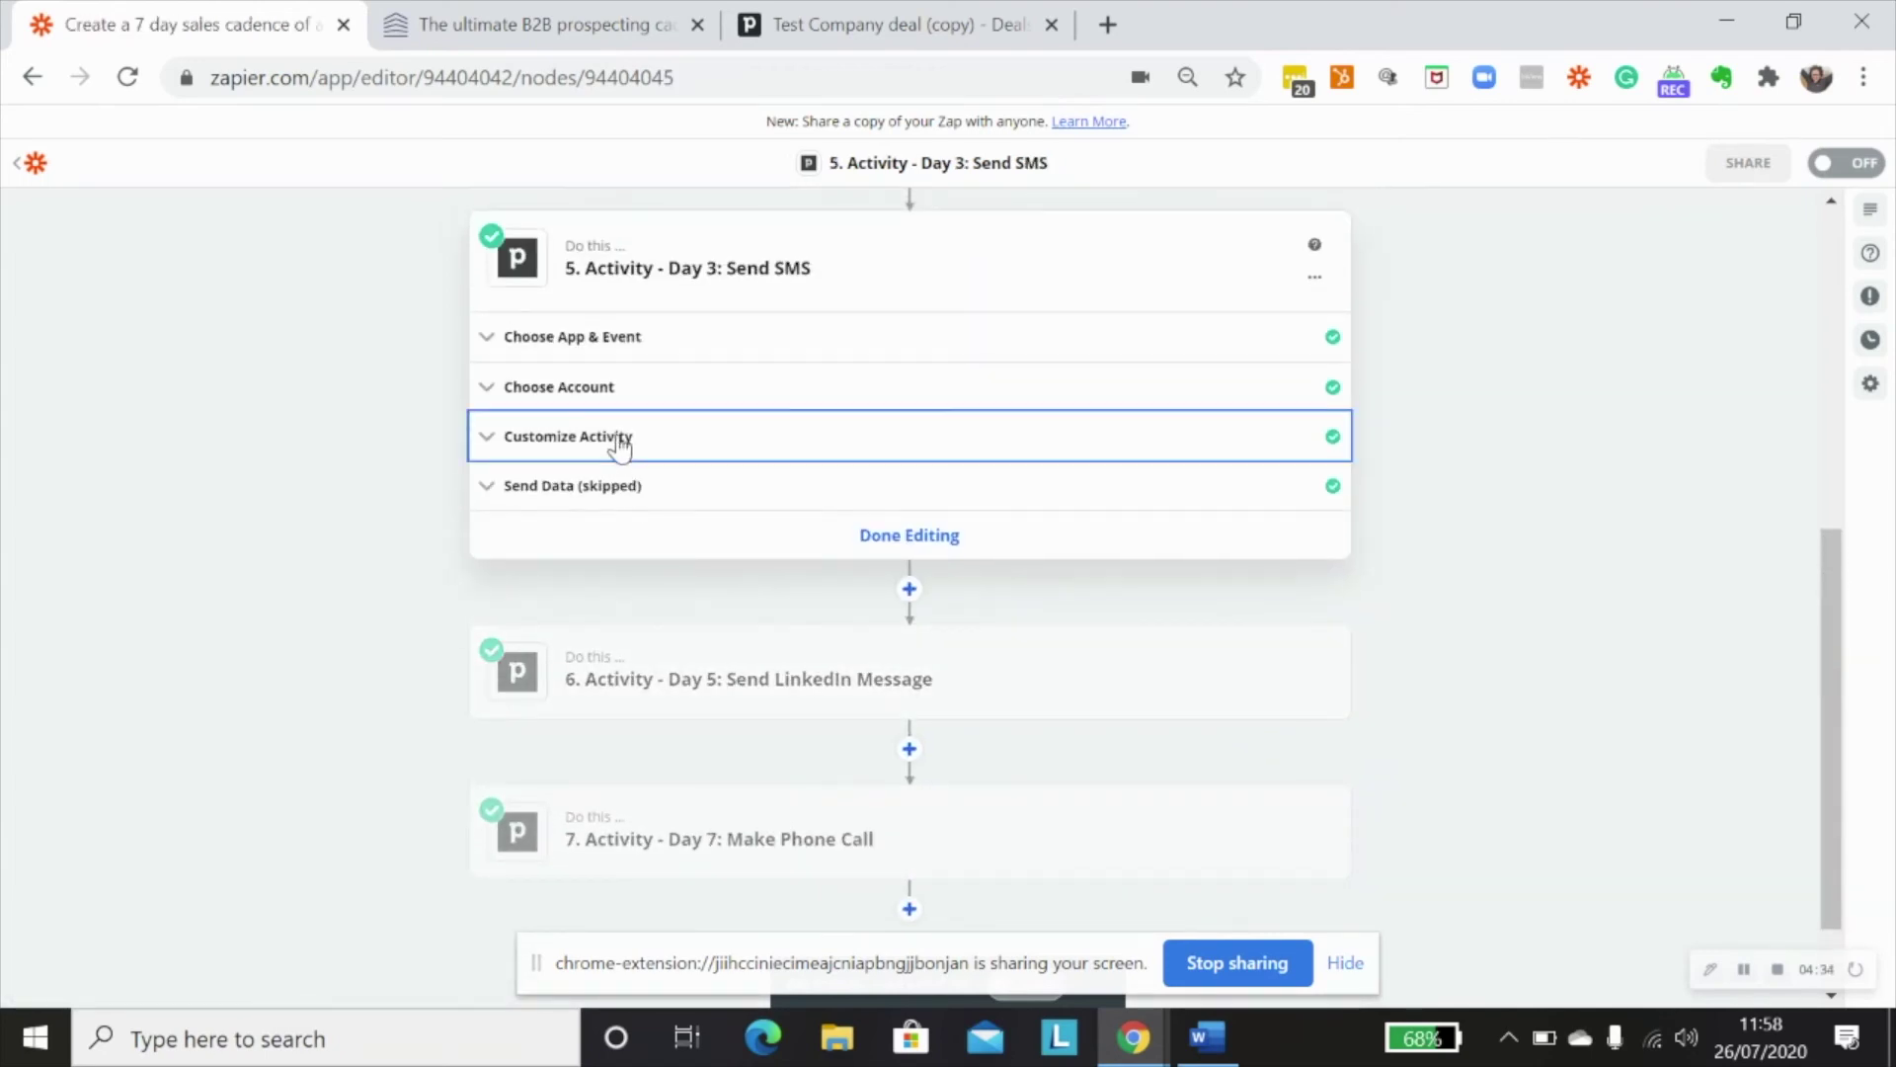
pyautogui.click(620, 447)
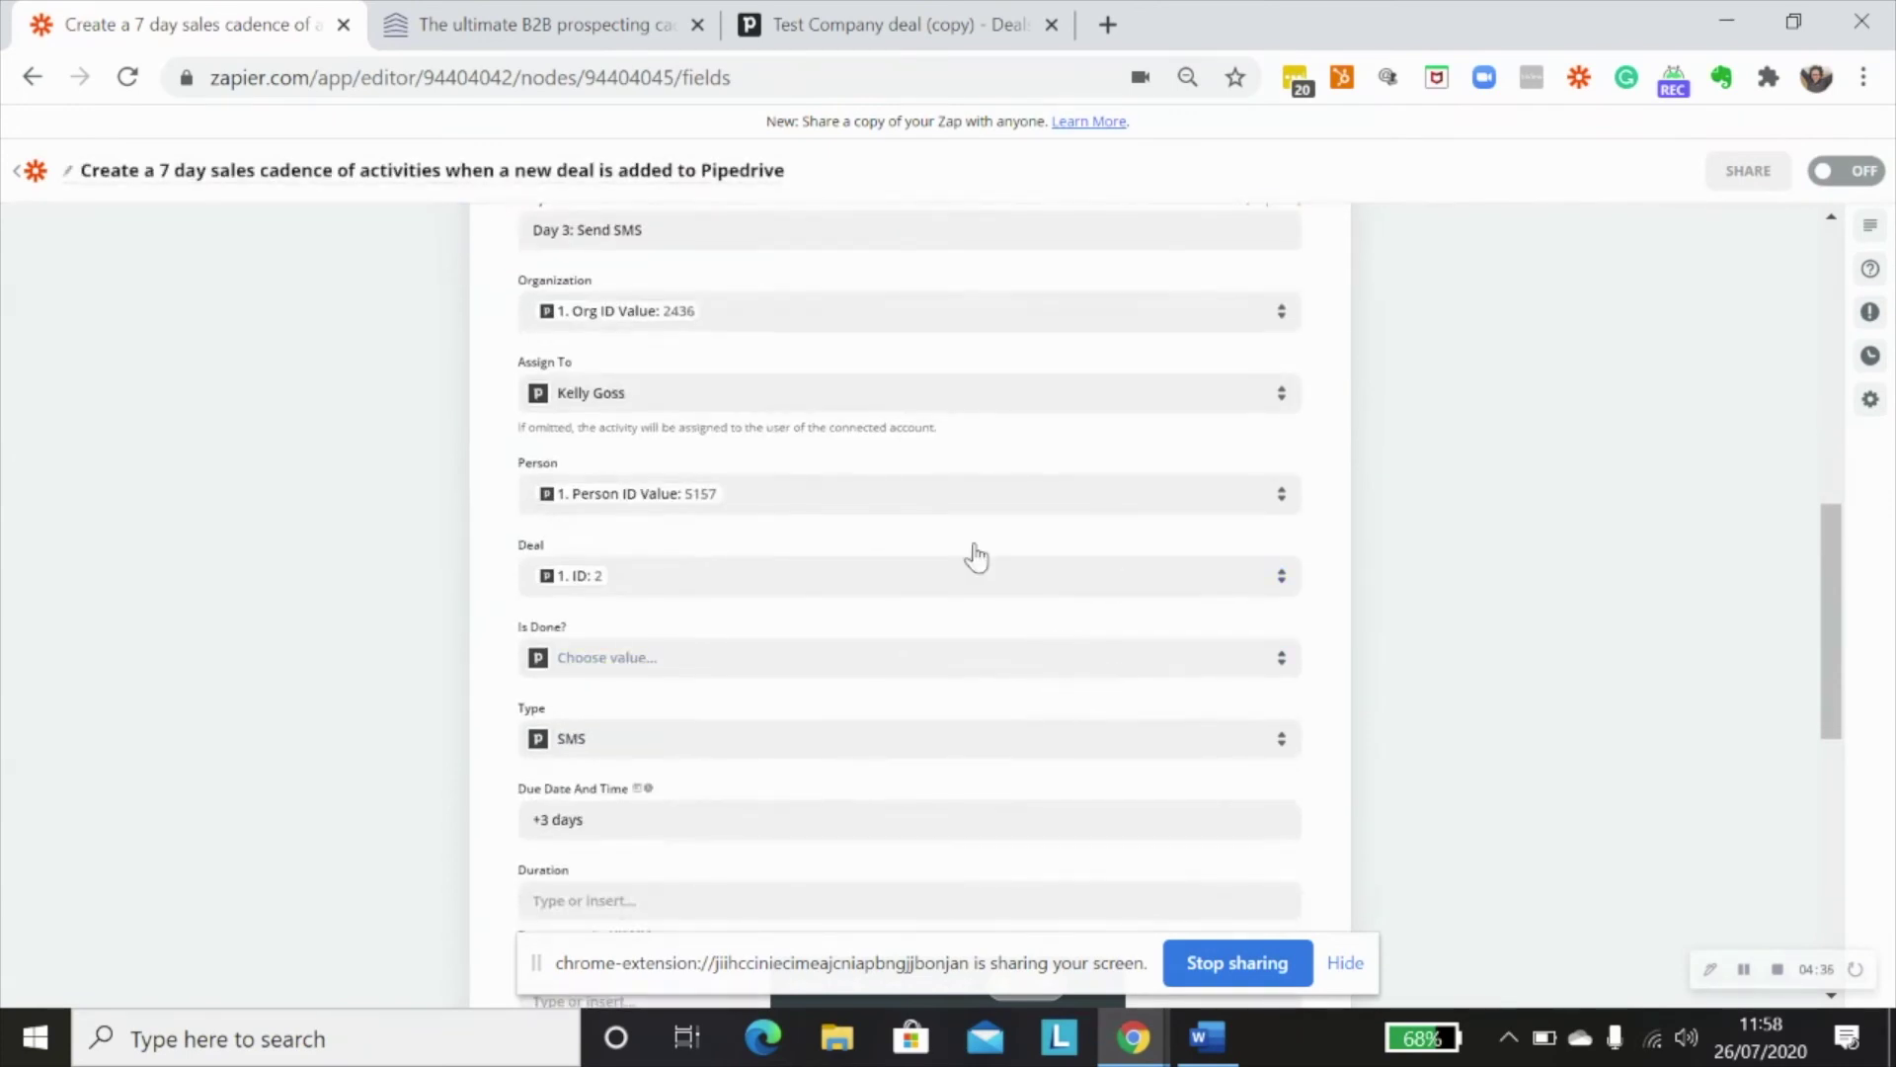
pyautogui.scroll(-3, 880, 593)
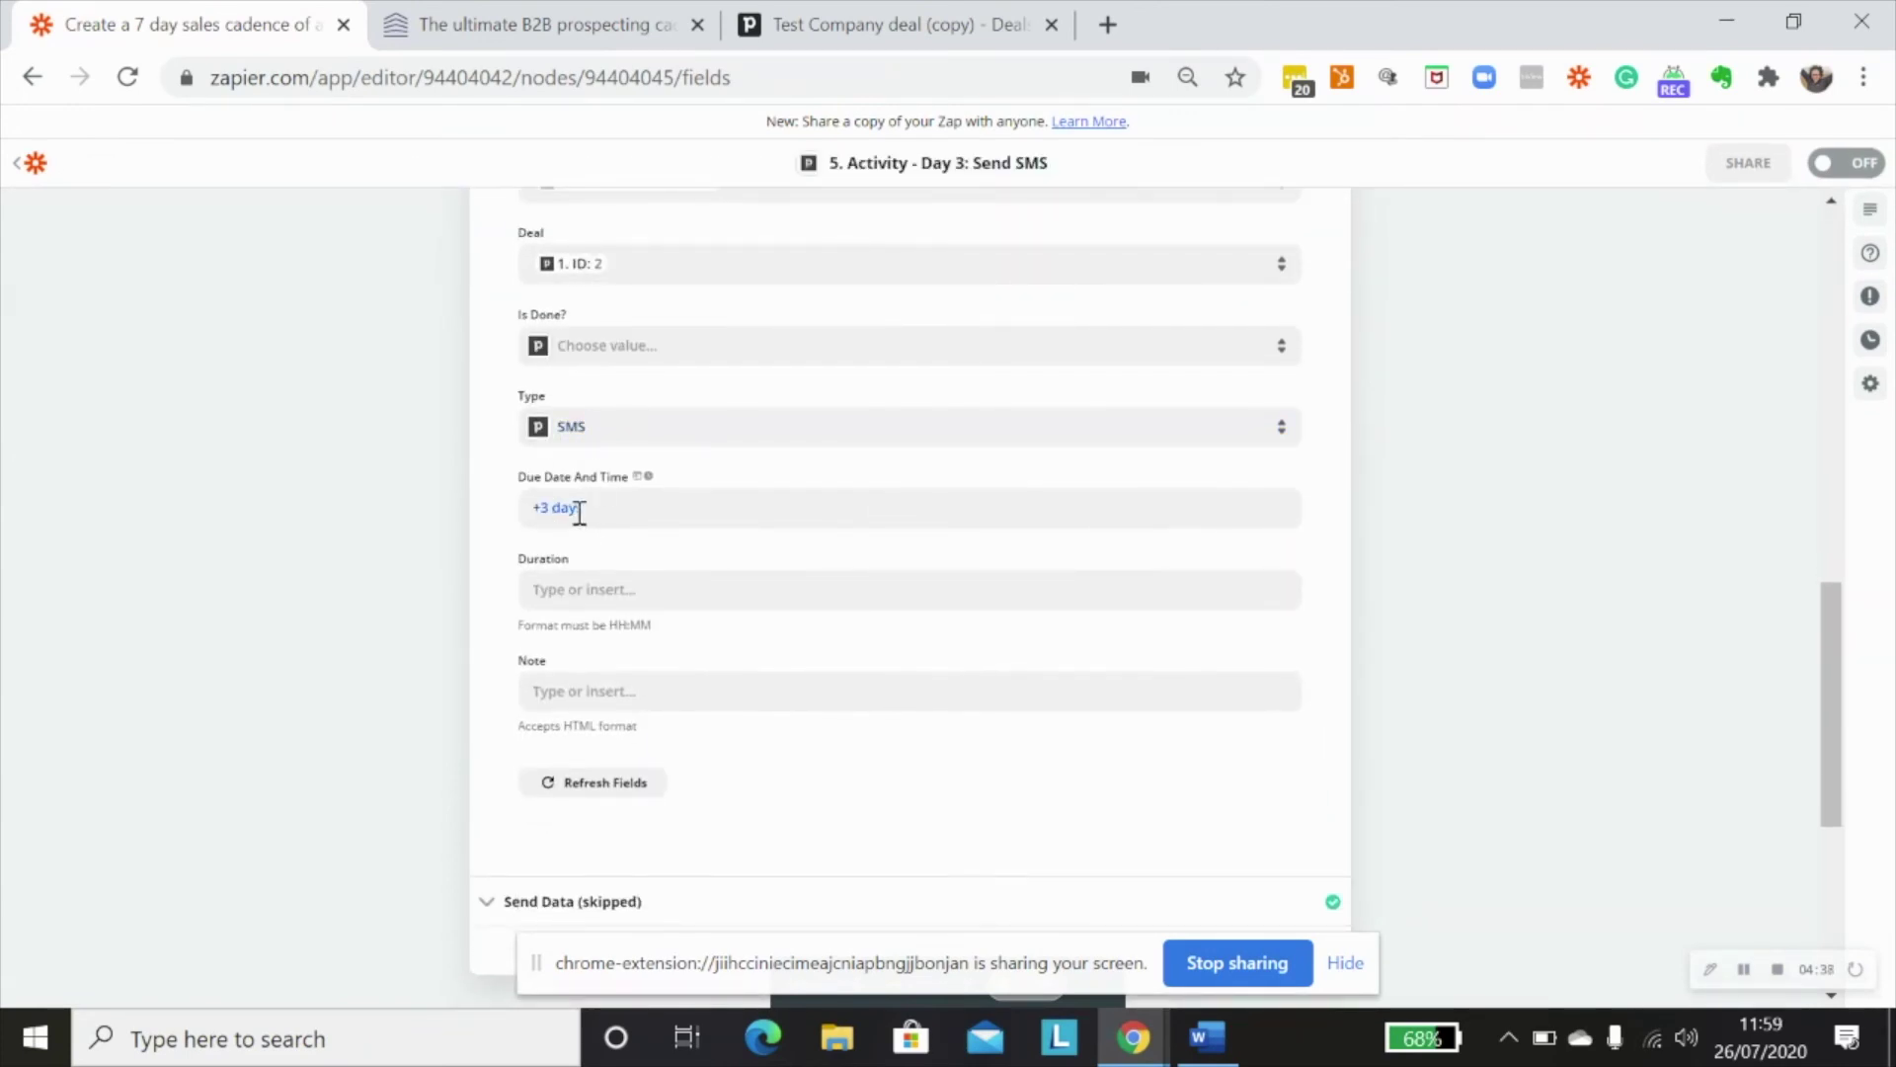
pyautogui.scroll(-5, 1186, 703)
pyautogui.scroll(12, 938, 810)
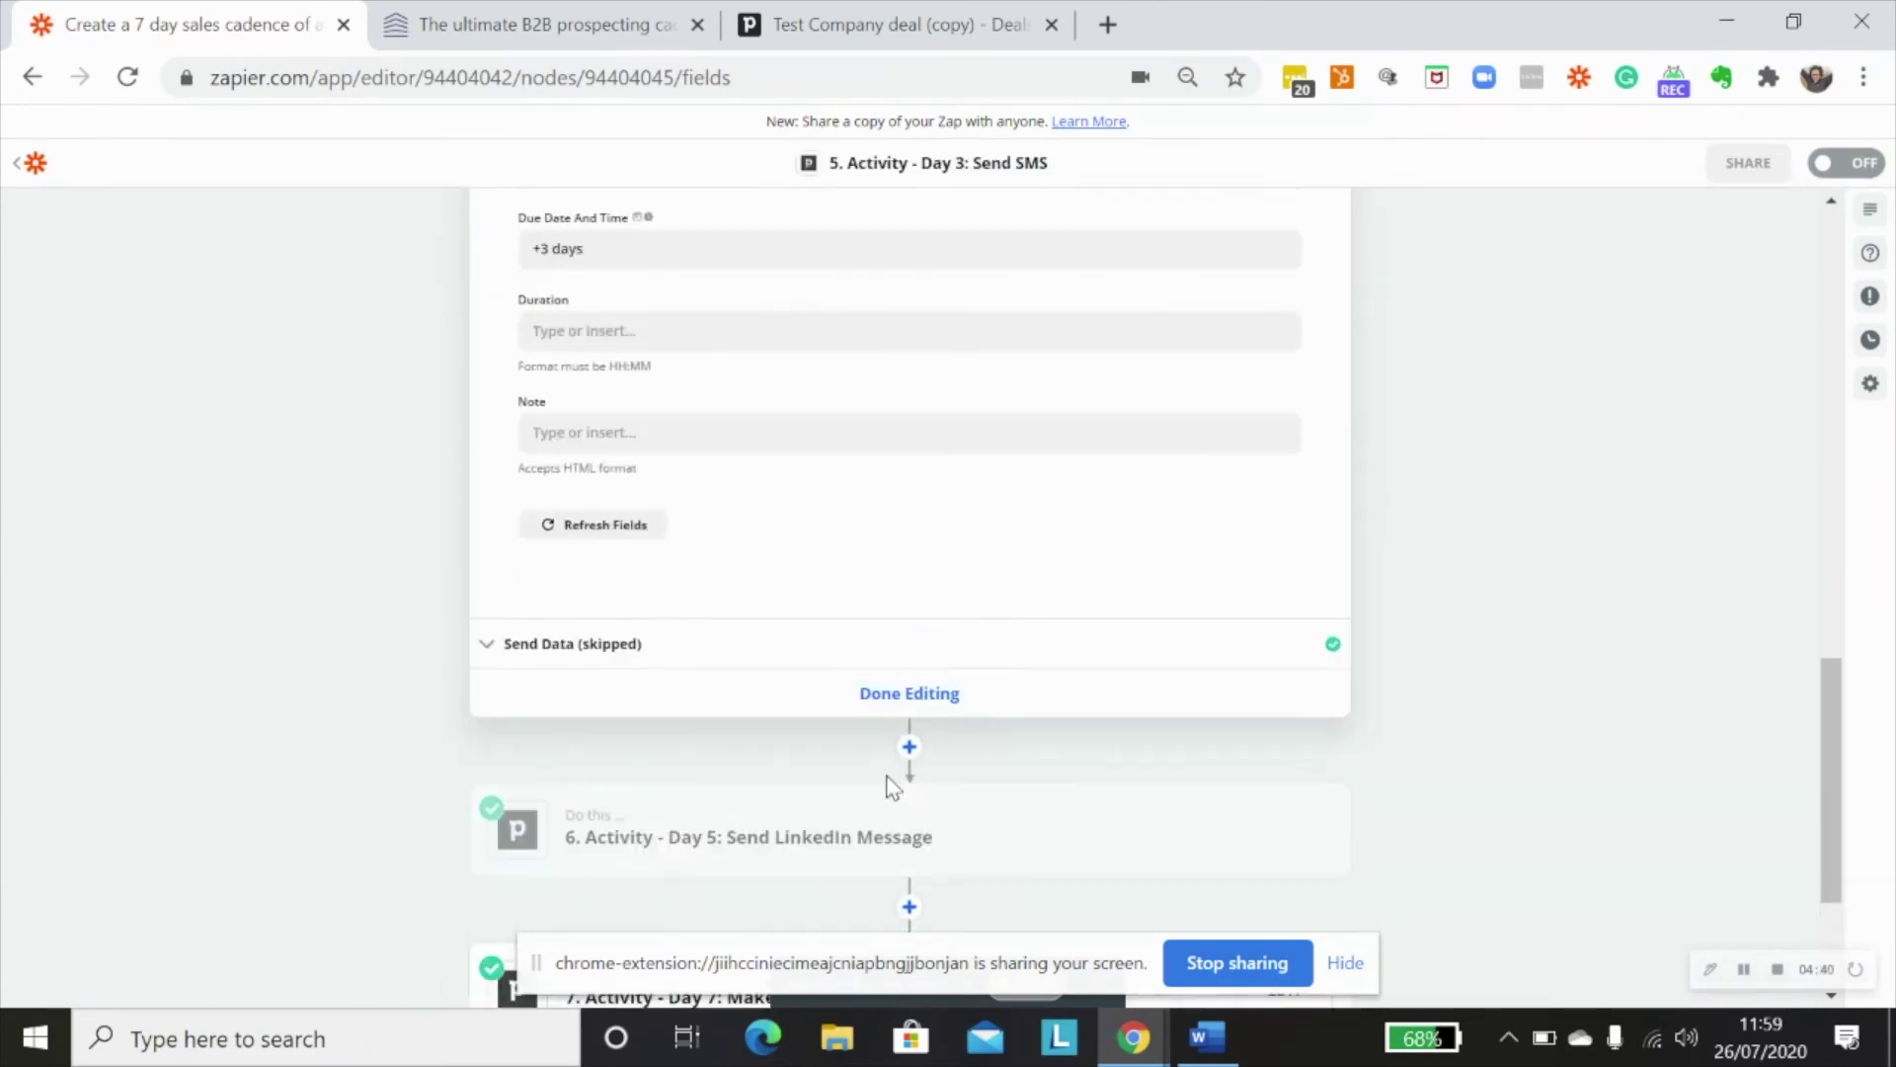
pyautogui.scroll(-6, 1262, 868)
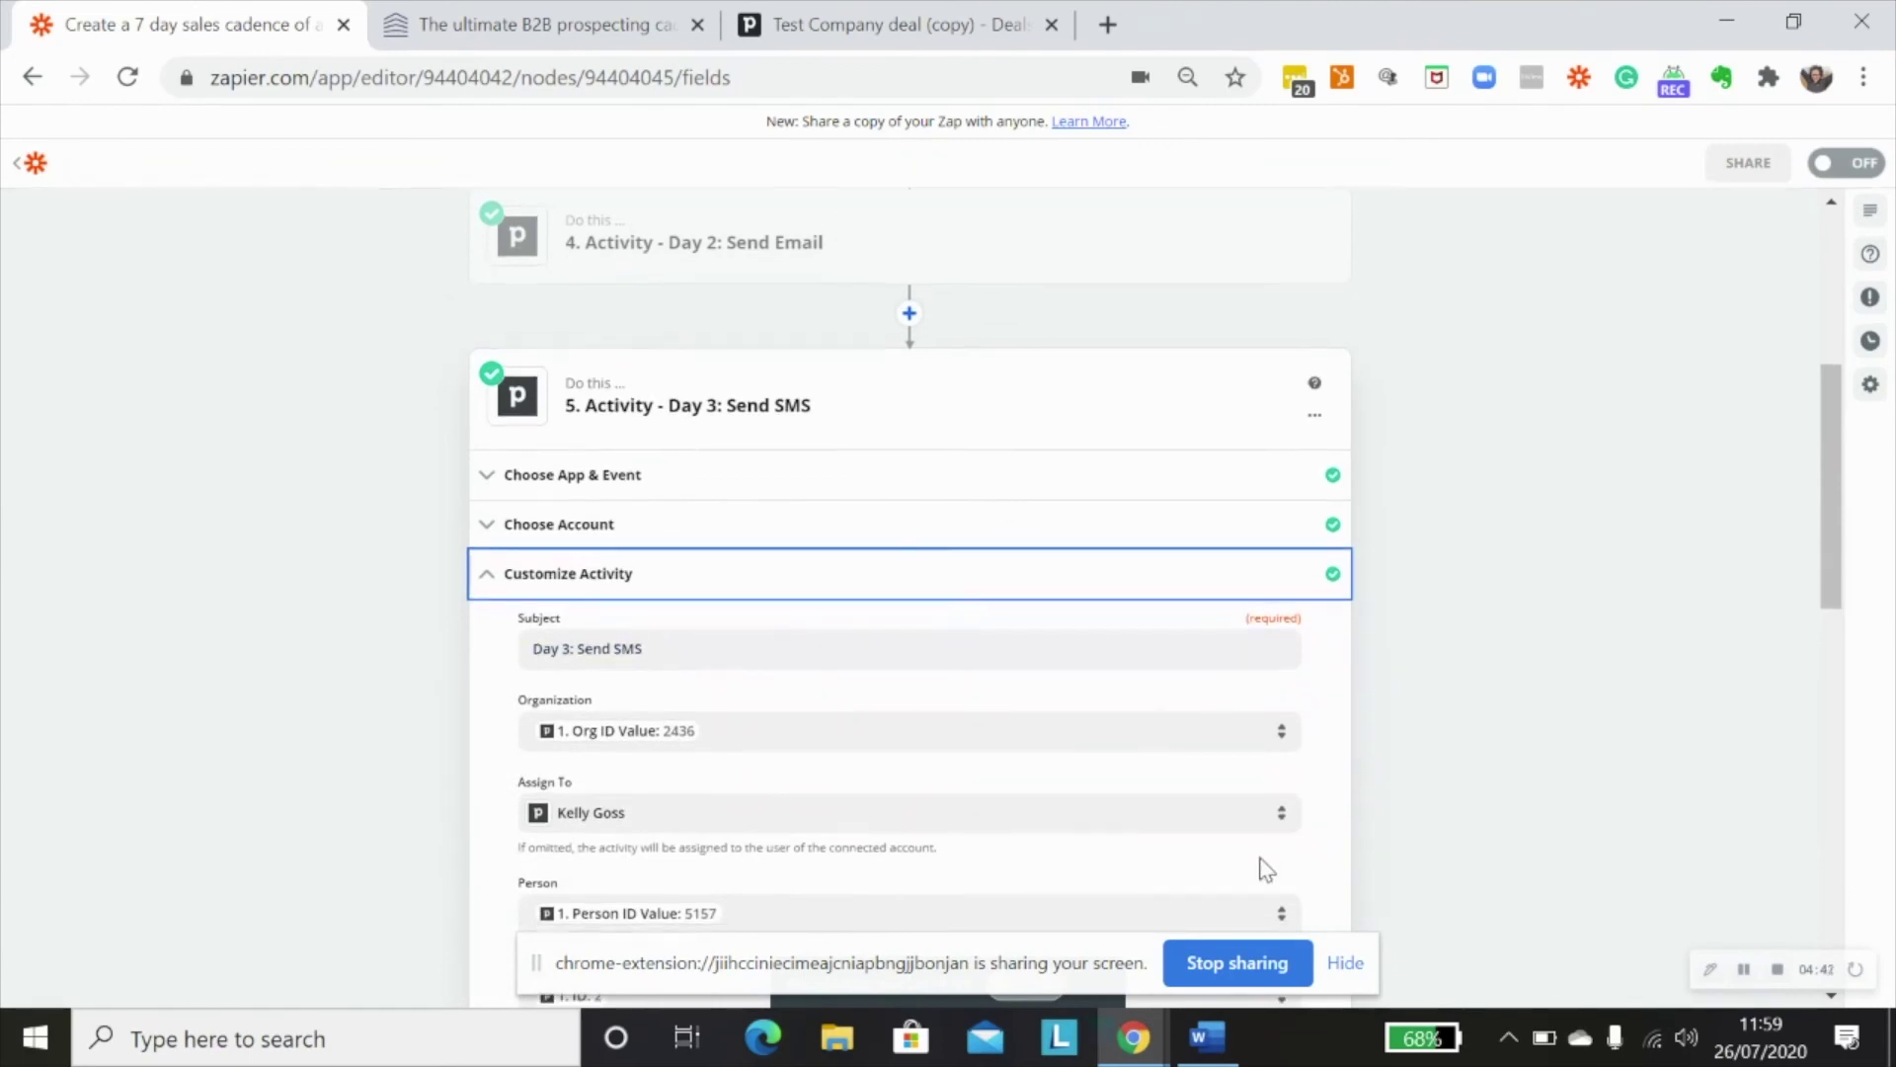
pyautogui.scroll(-5, 1387, 796)
# Step: Check the Day 5: Send LinkedIn Message step is Type Task, due +5 days, Duration and Note blank
pyautogui.click(774, 656)
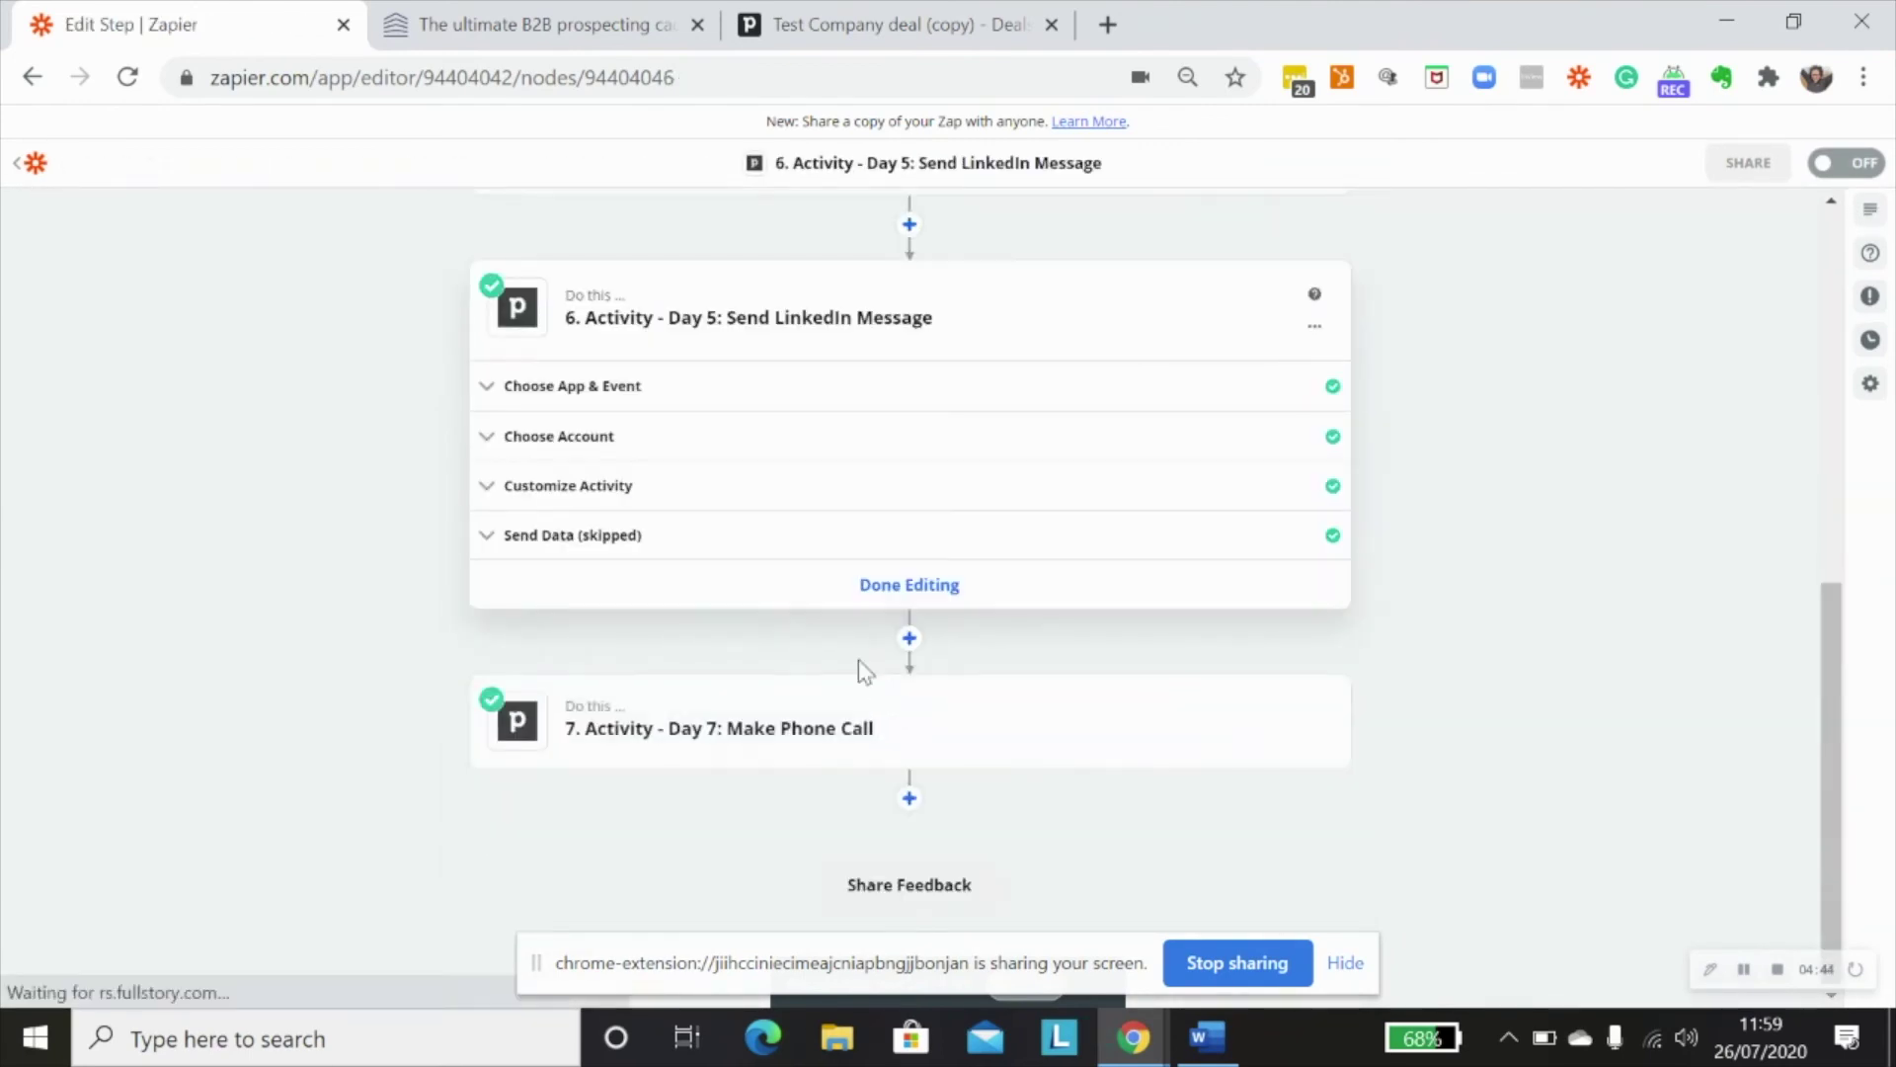
pyautogui.click(622, 484)
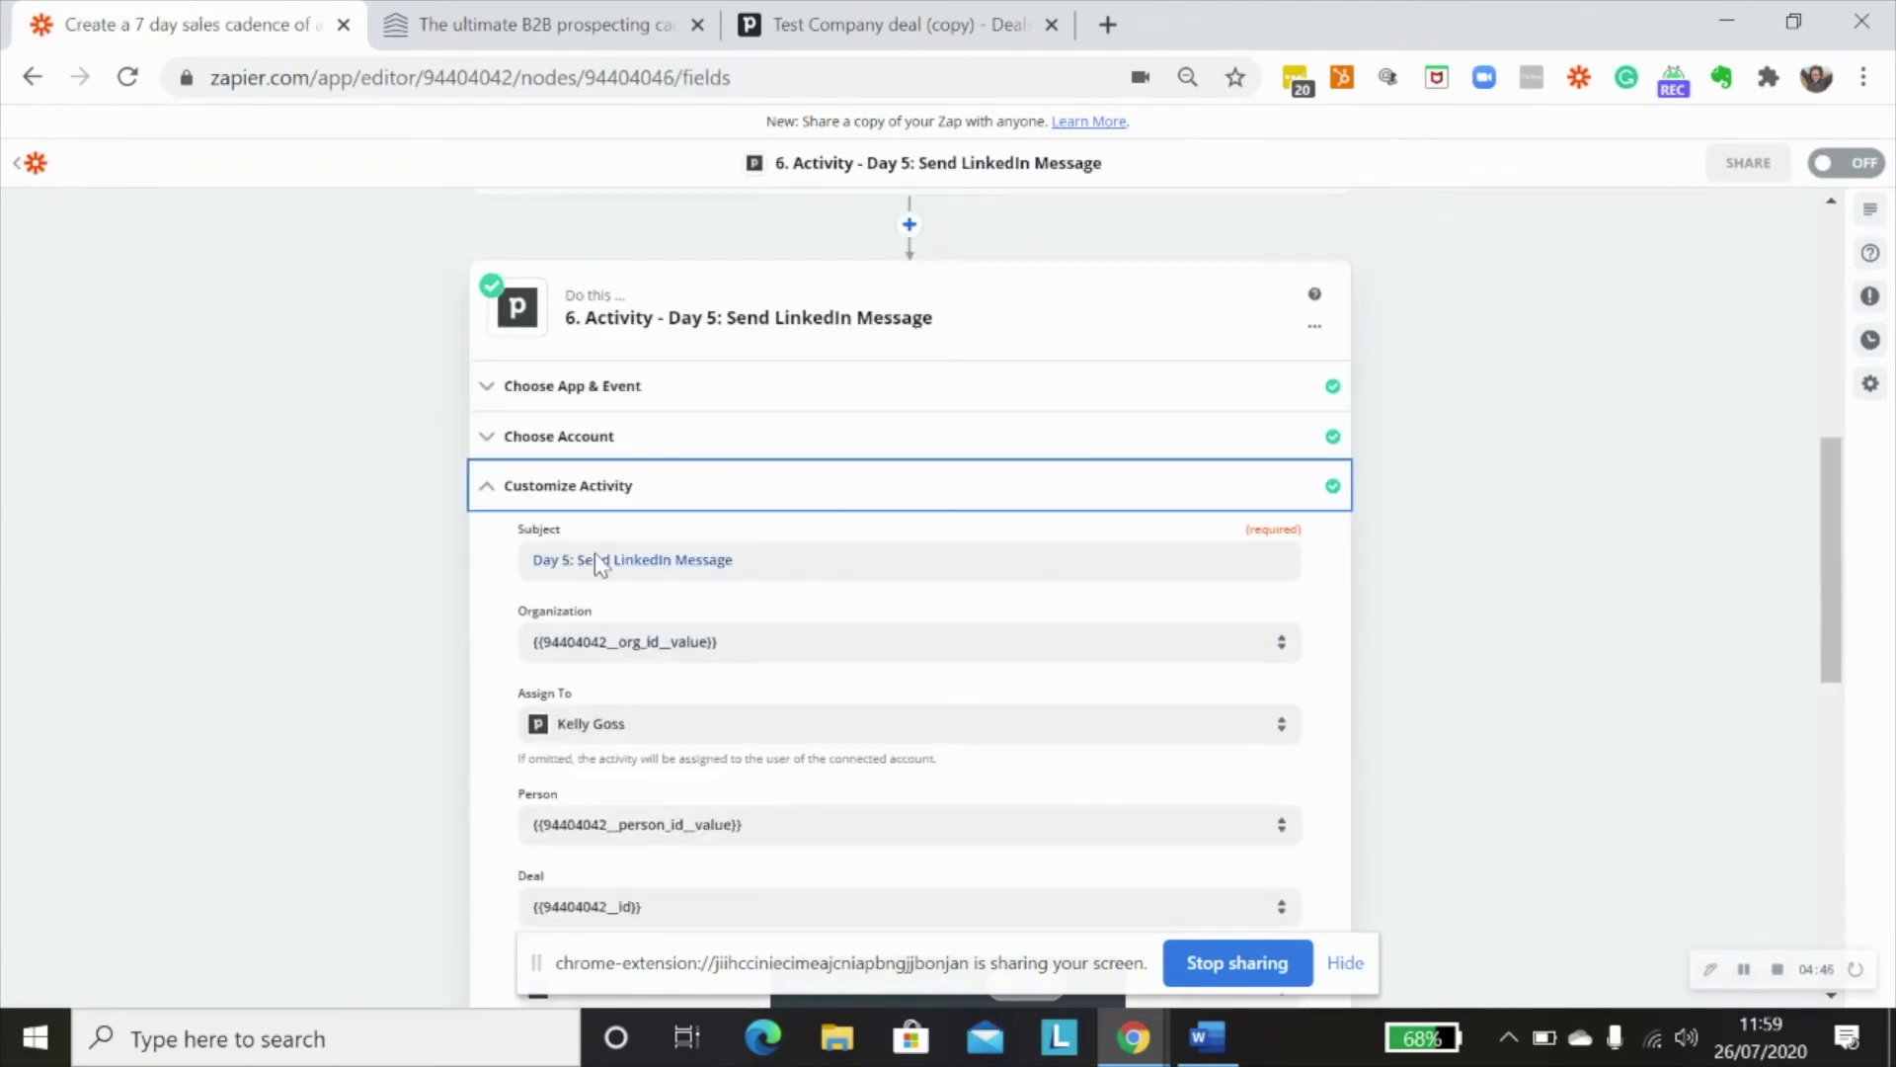
pyautogui.scroll(-4, 987, 553)
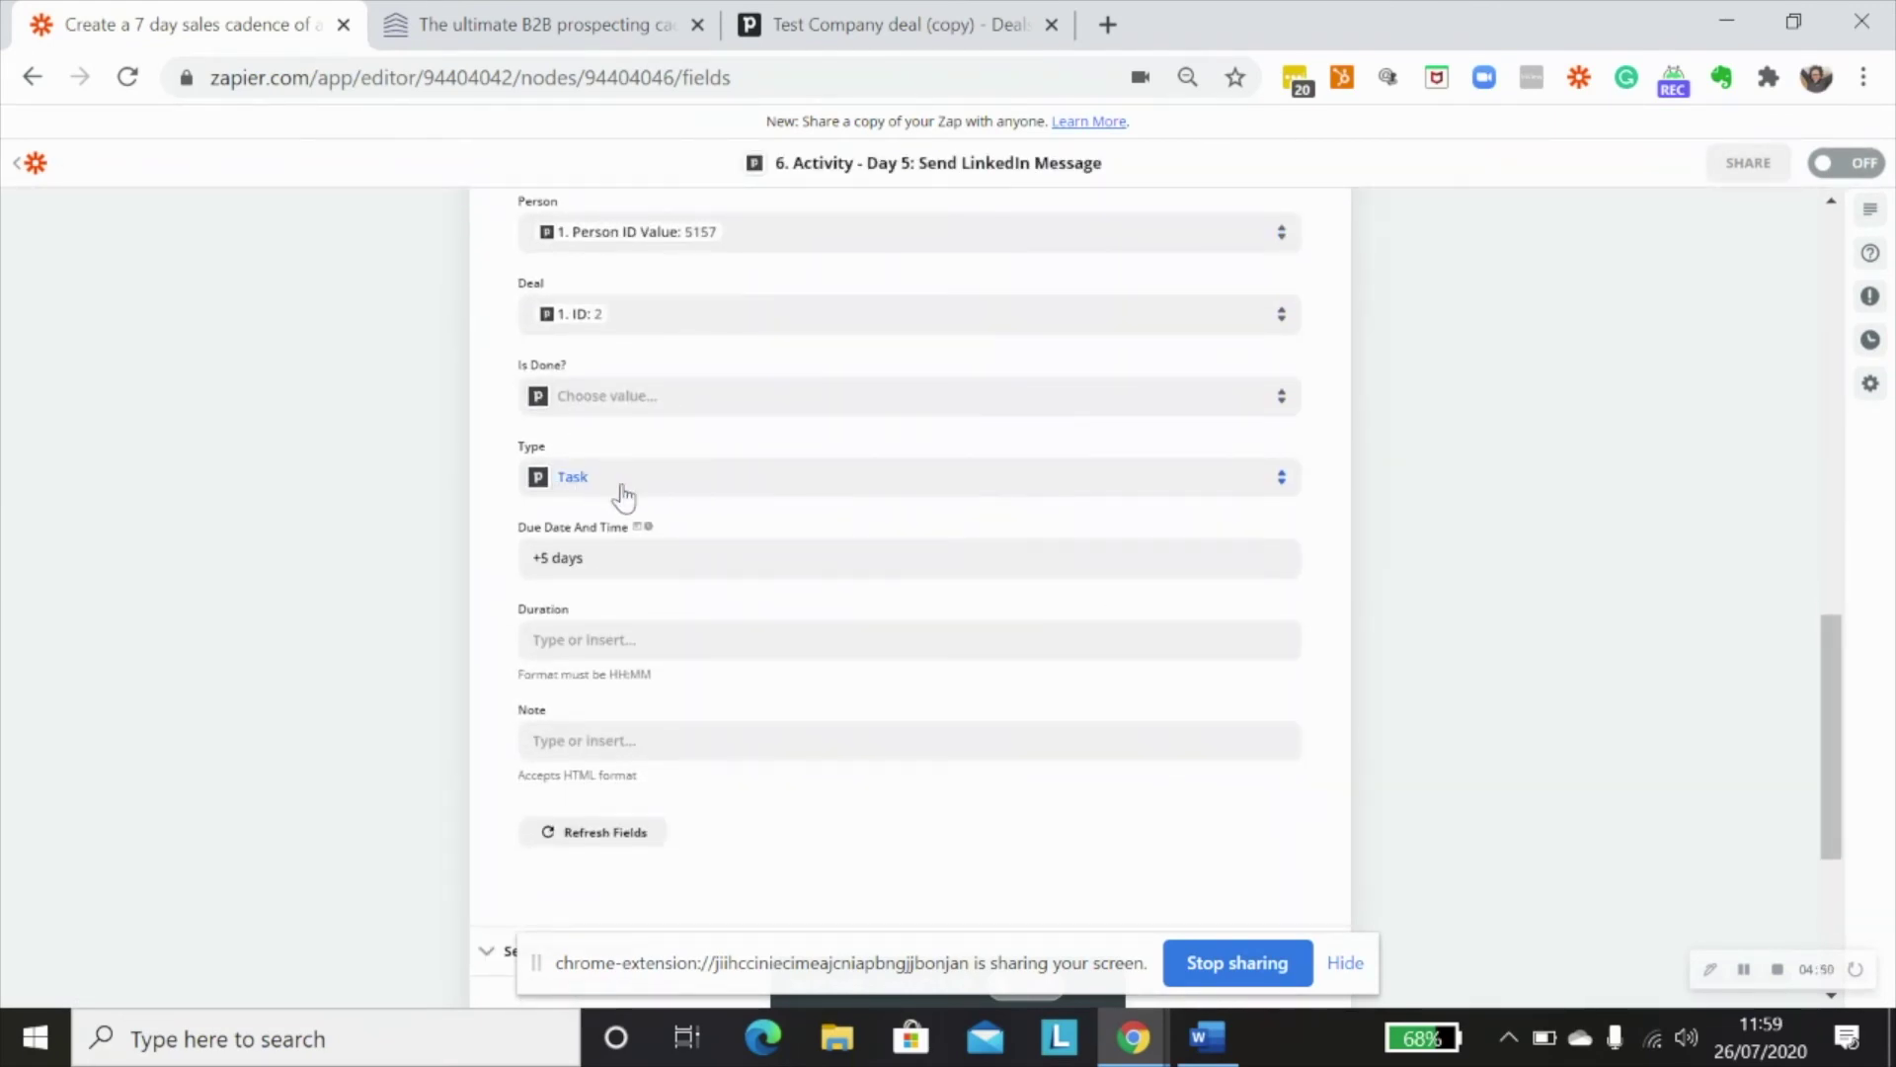
pyautogui.scroll(2, 874, 617)
pyautogui.scroll(1, 877, 622)
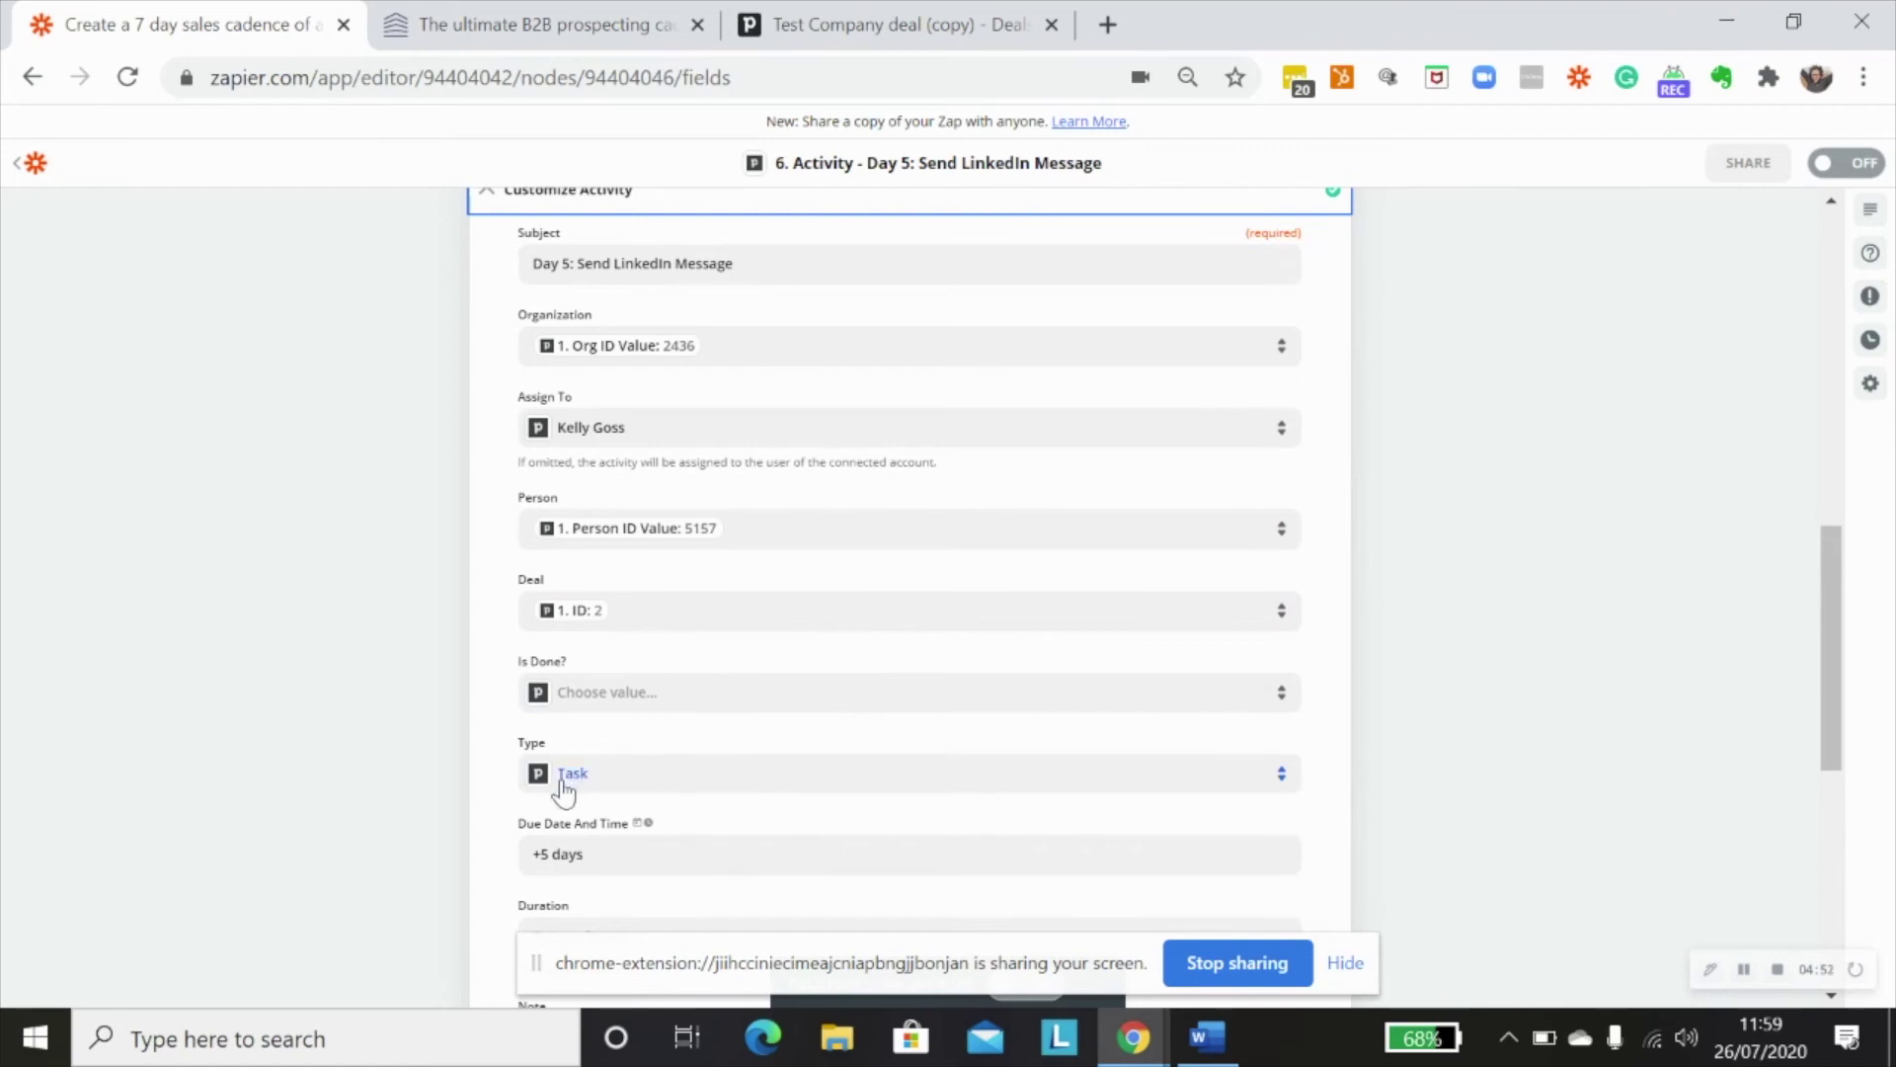
pyautogui.scroll(-2, 790, 787)
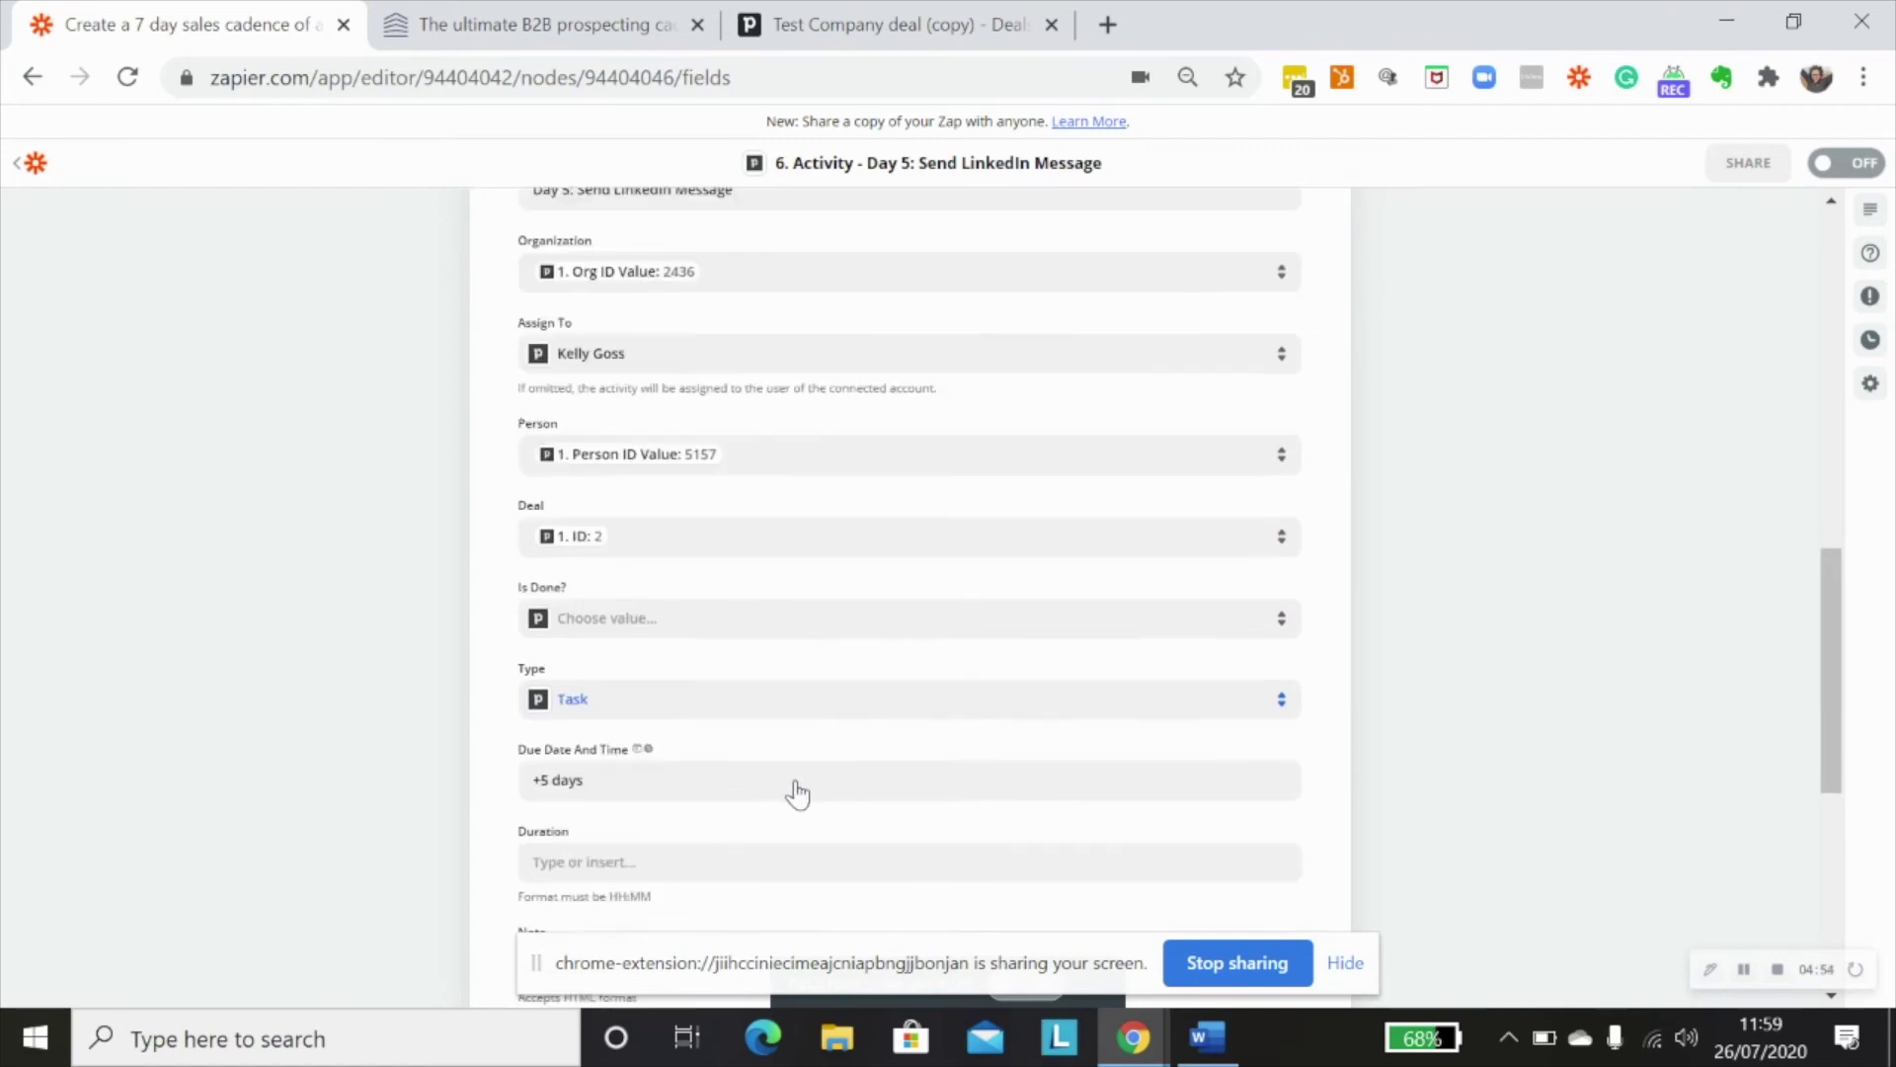
pyautogui.scroll(-6, 1340, 767)
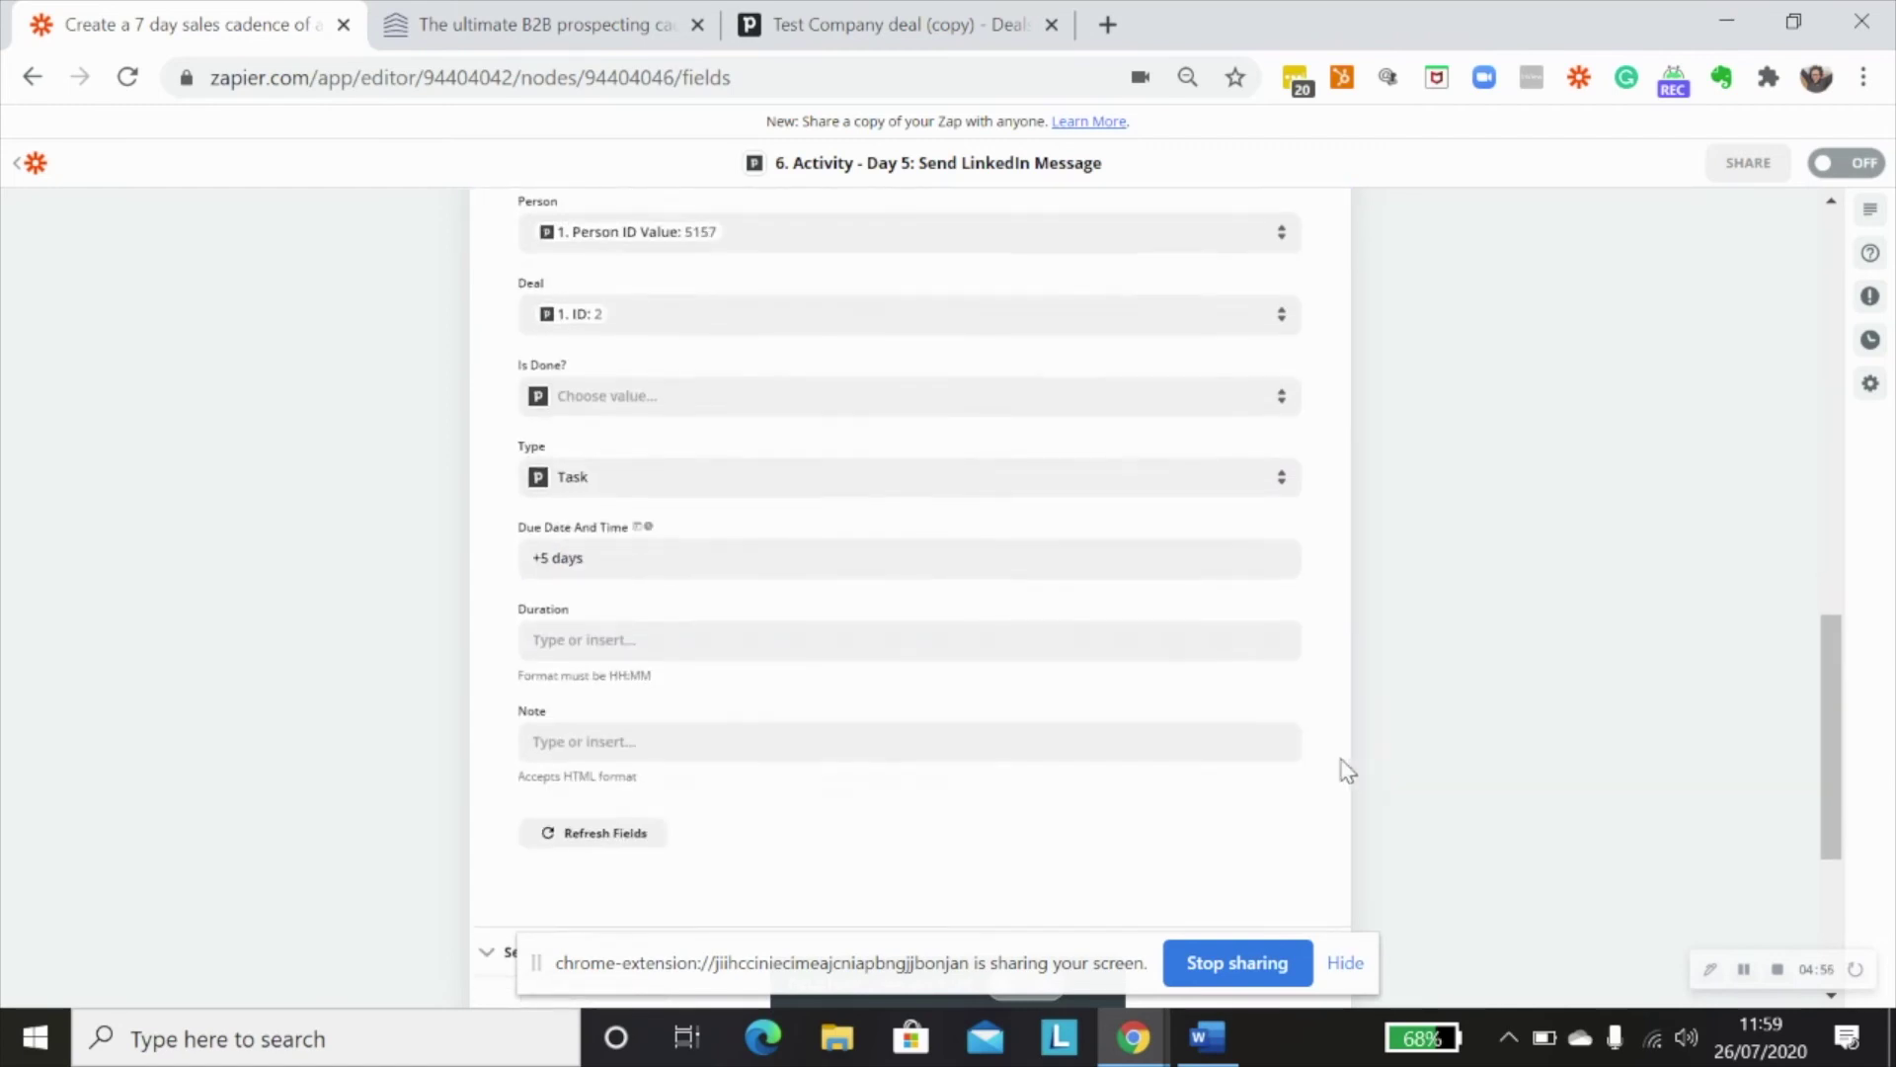
# Step: Open the Day 7: Make Phone Call step and review its activity fields
pyautogui.click(753, 736)
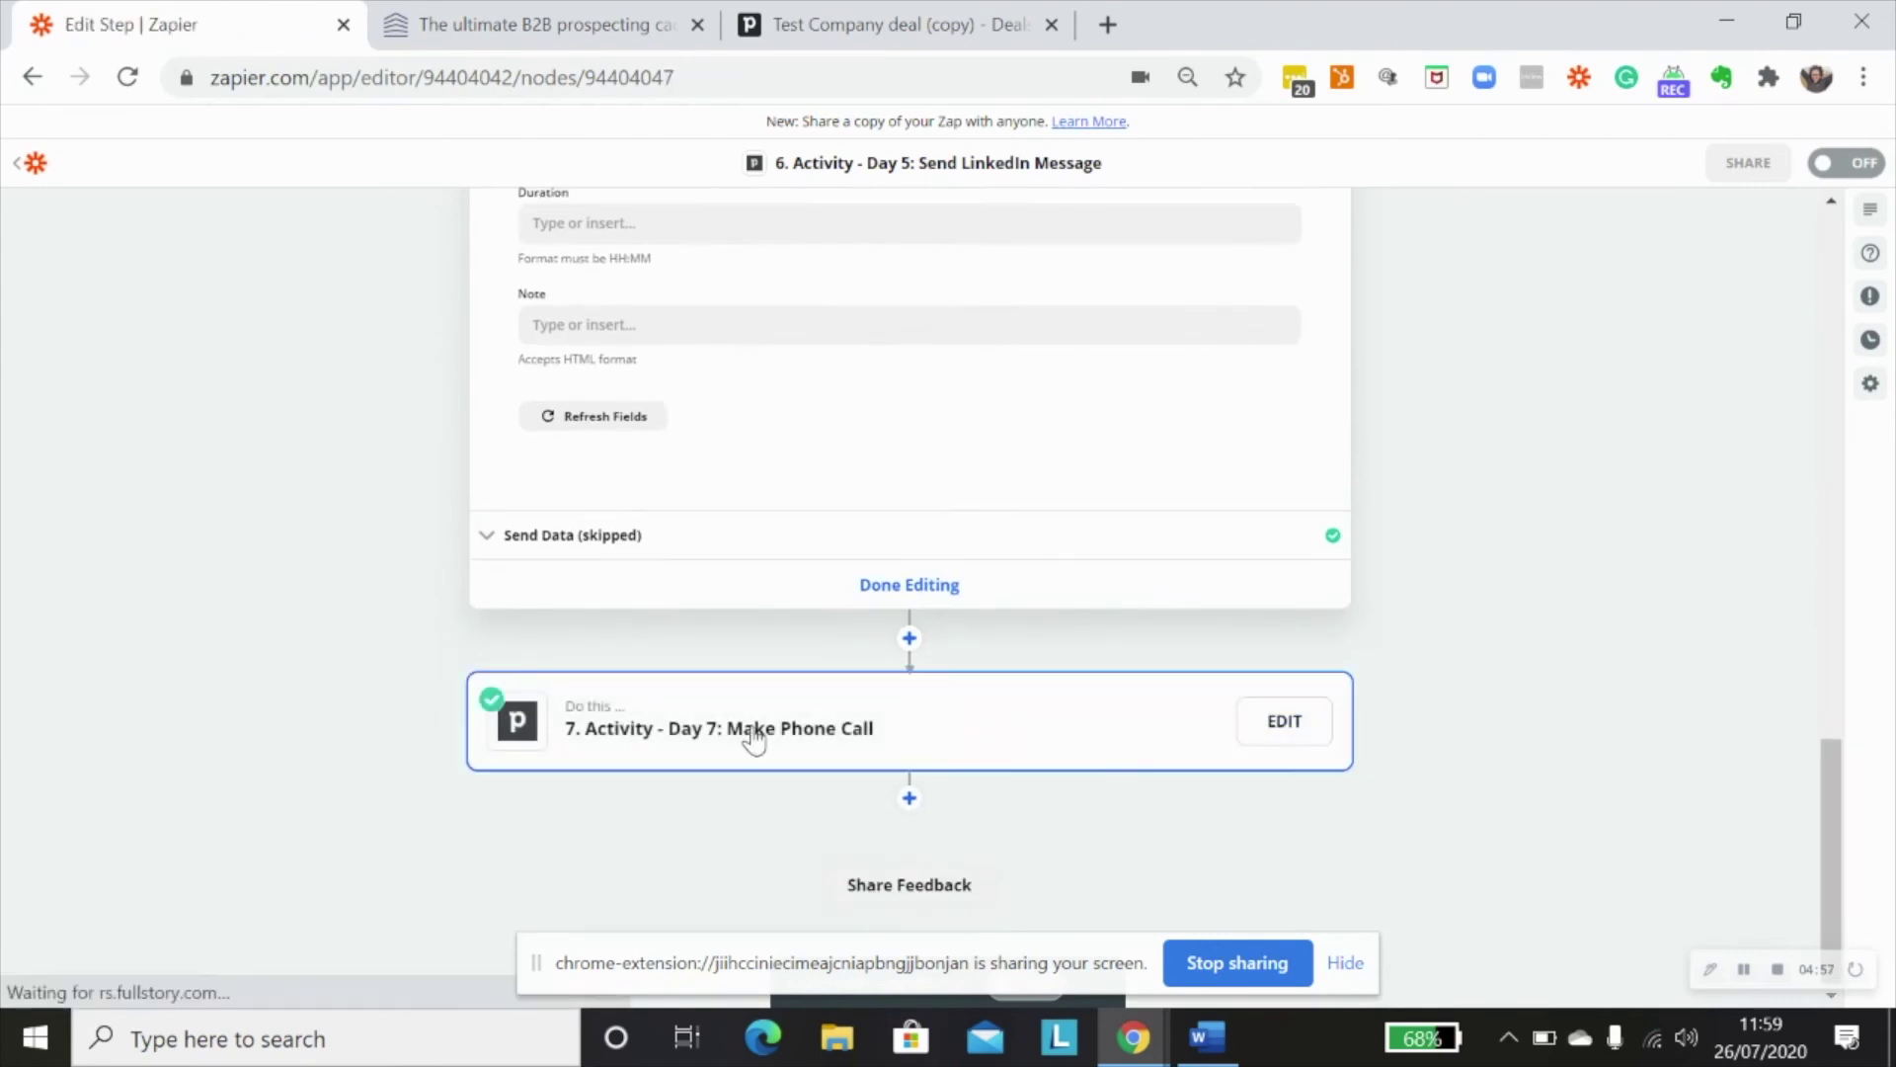
pyautogui.click(902, 672)
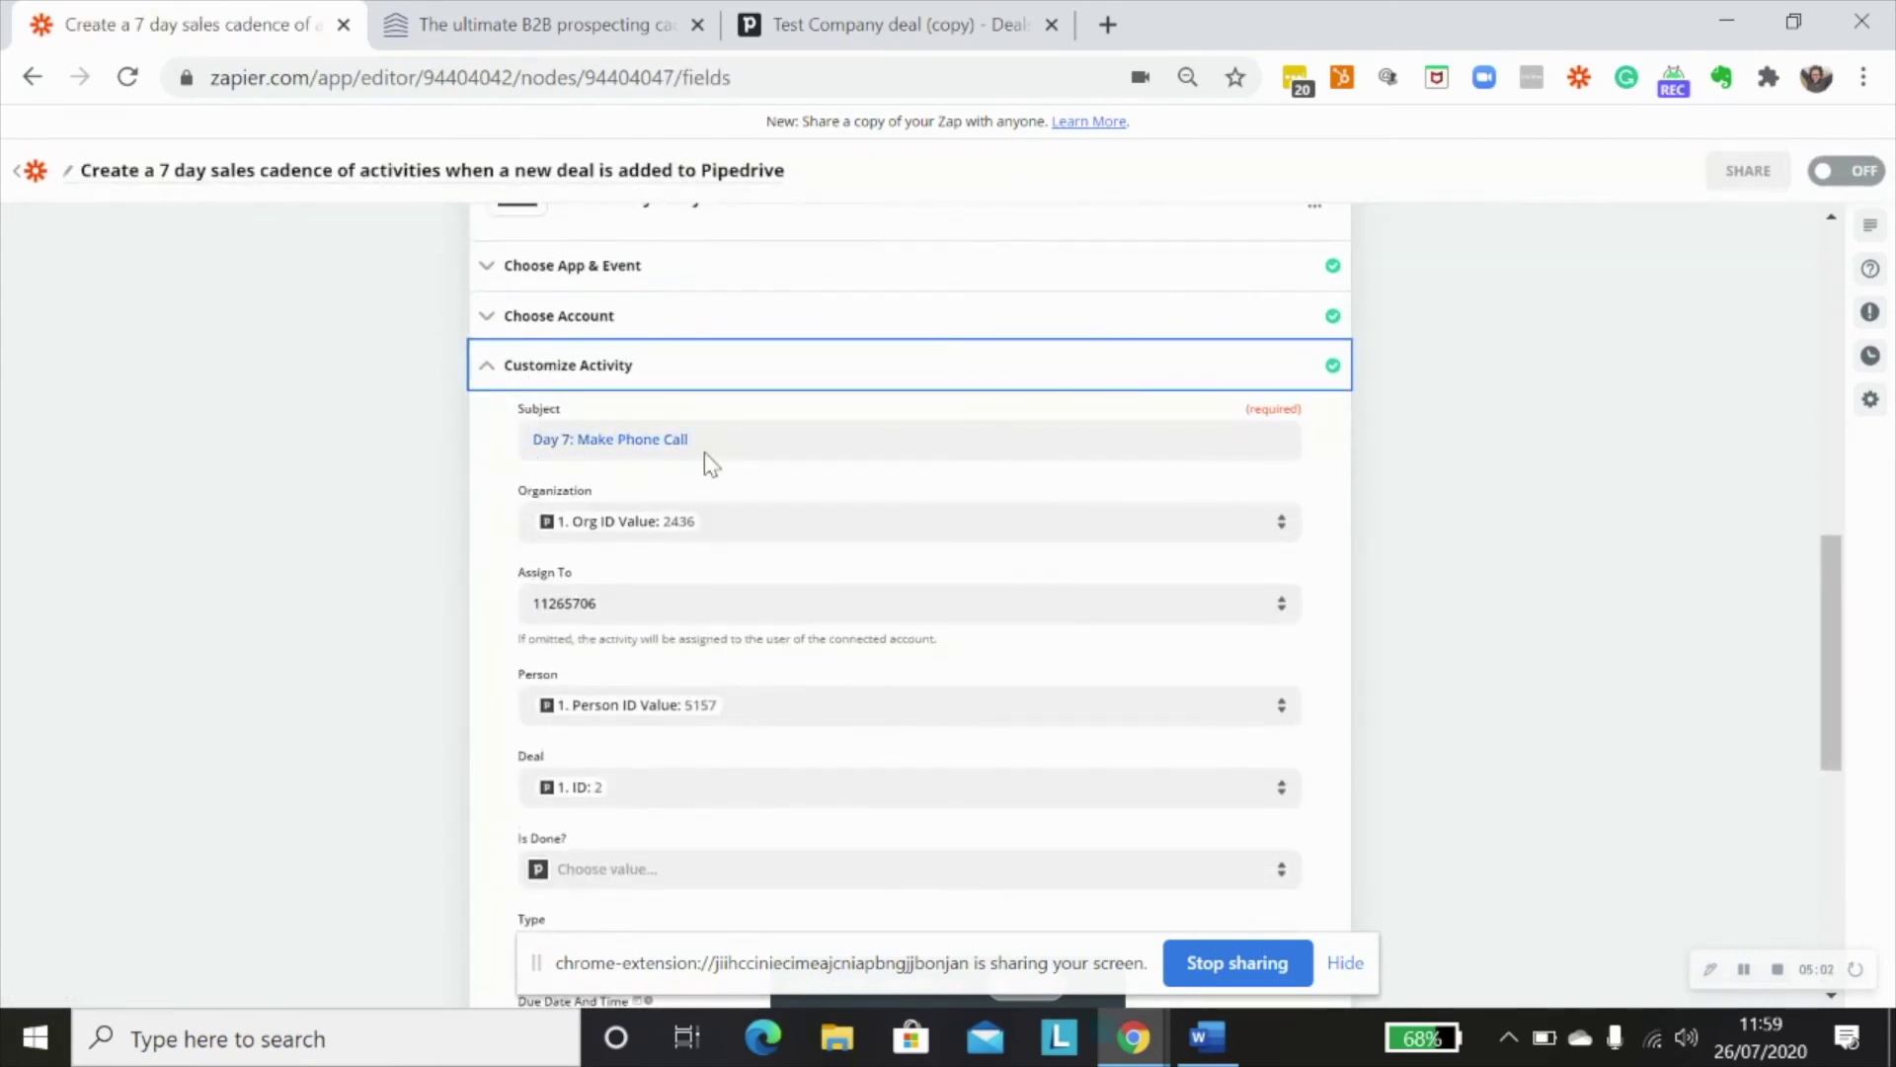
pyautogui.scroll(-3, 813, 431)
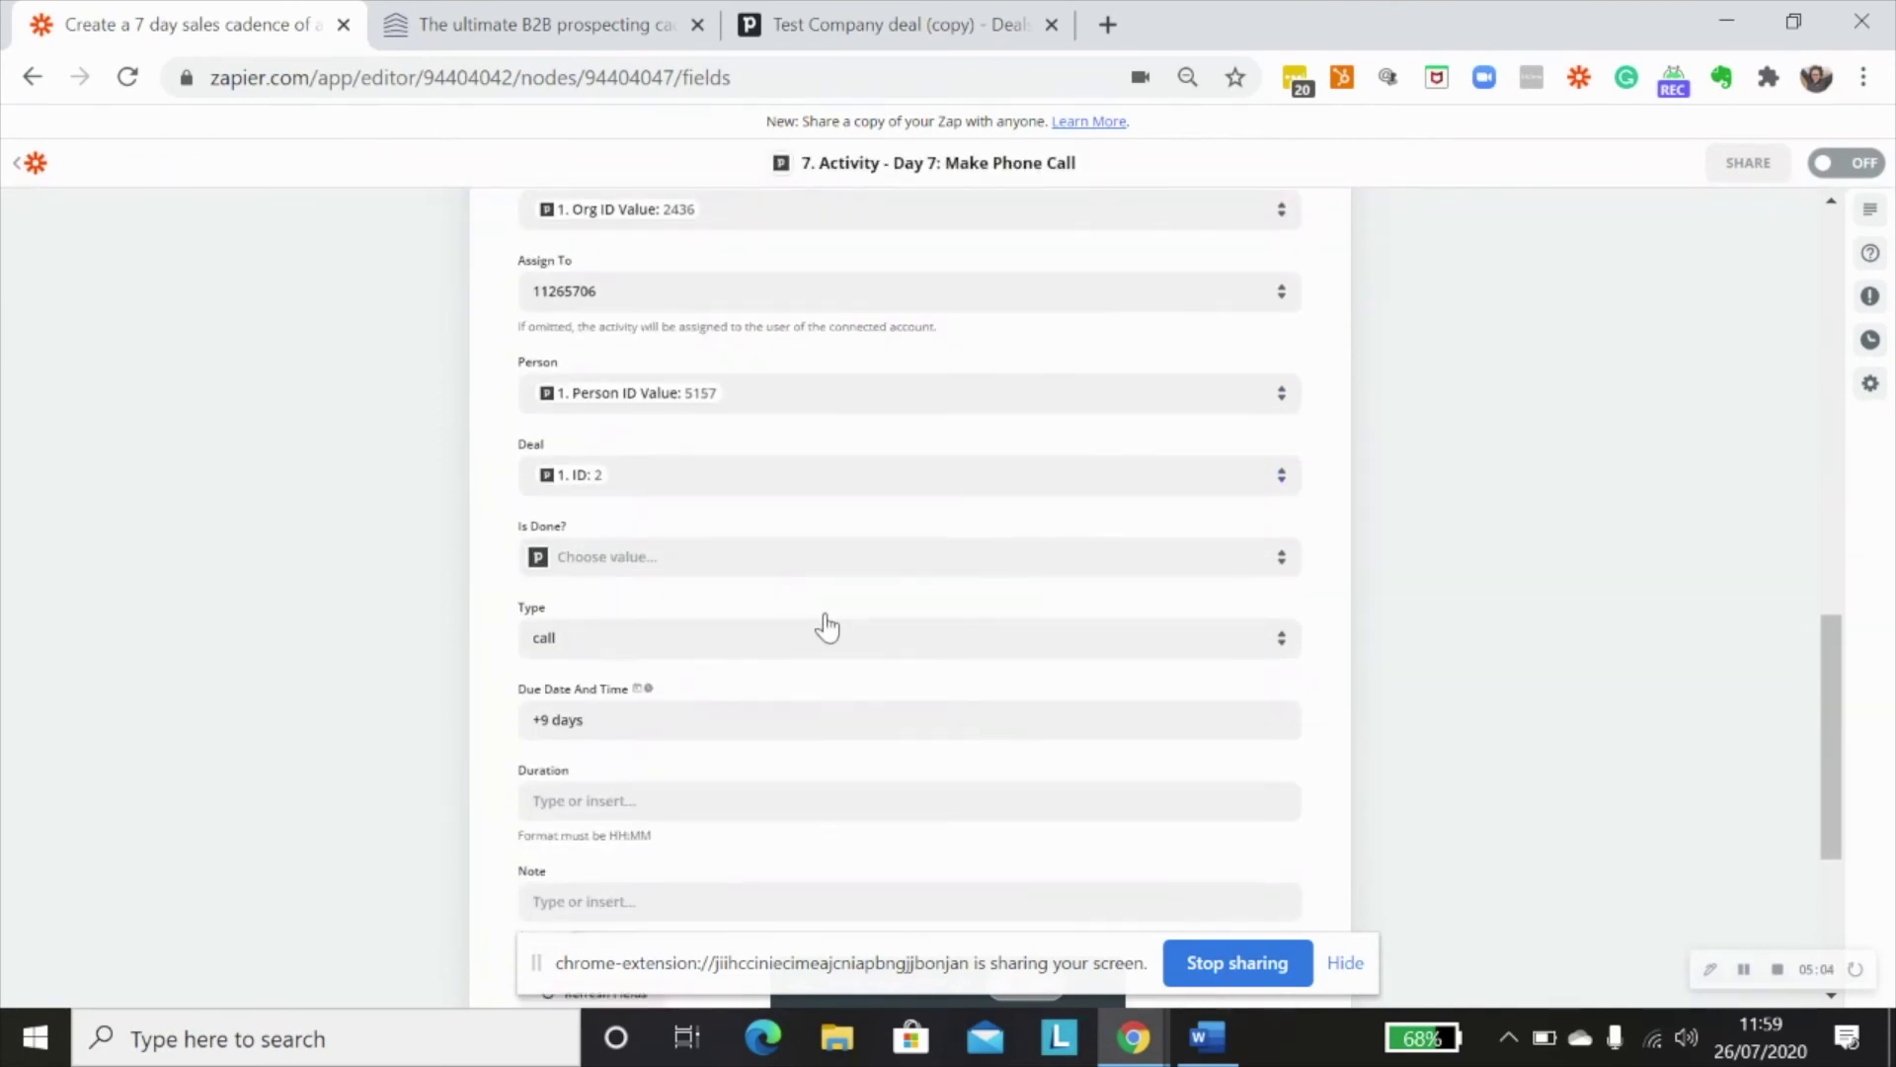
pyautogui.scroll(-2, 828, 627)
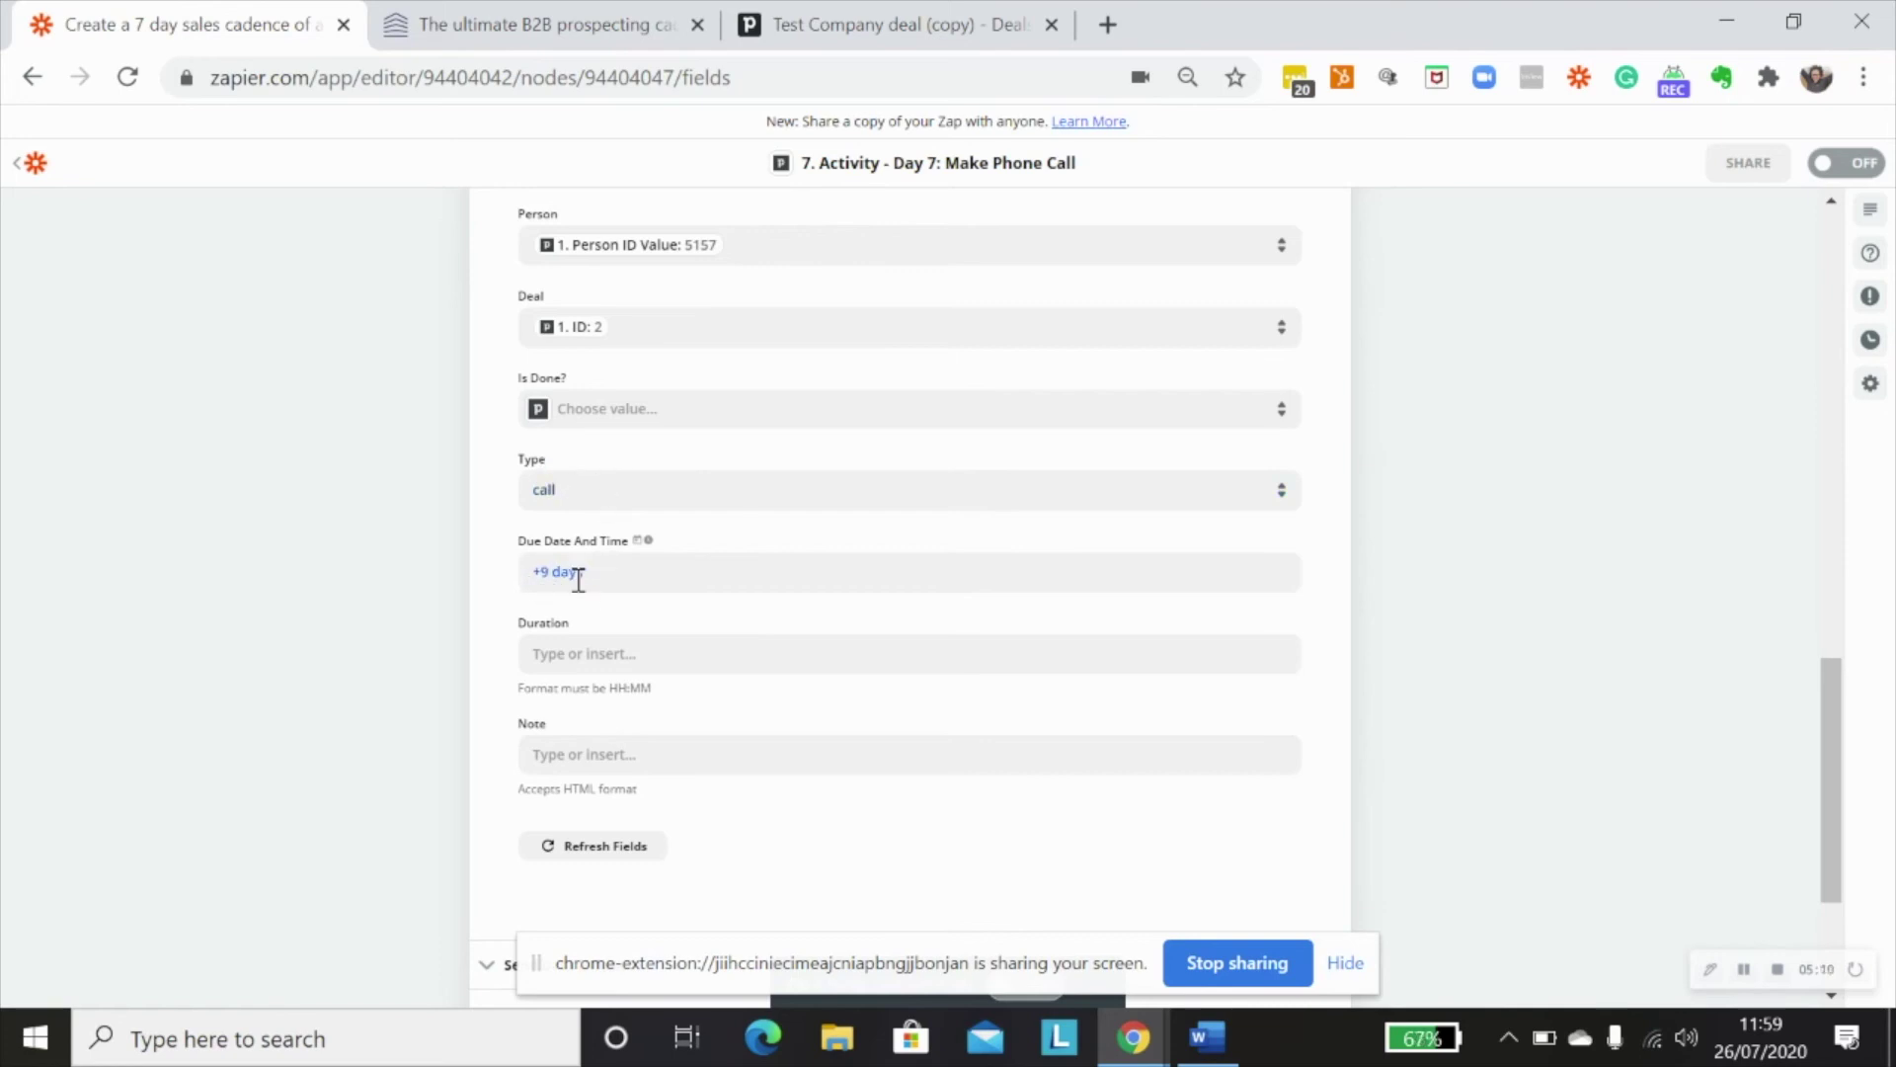
pyautogui.scroll(-3, 1490, 678)
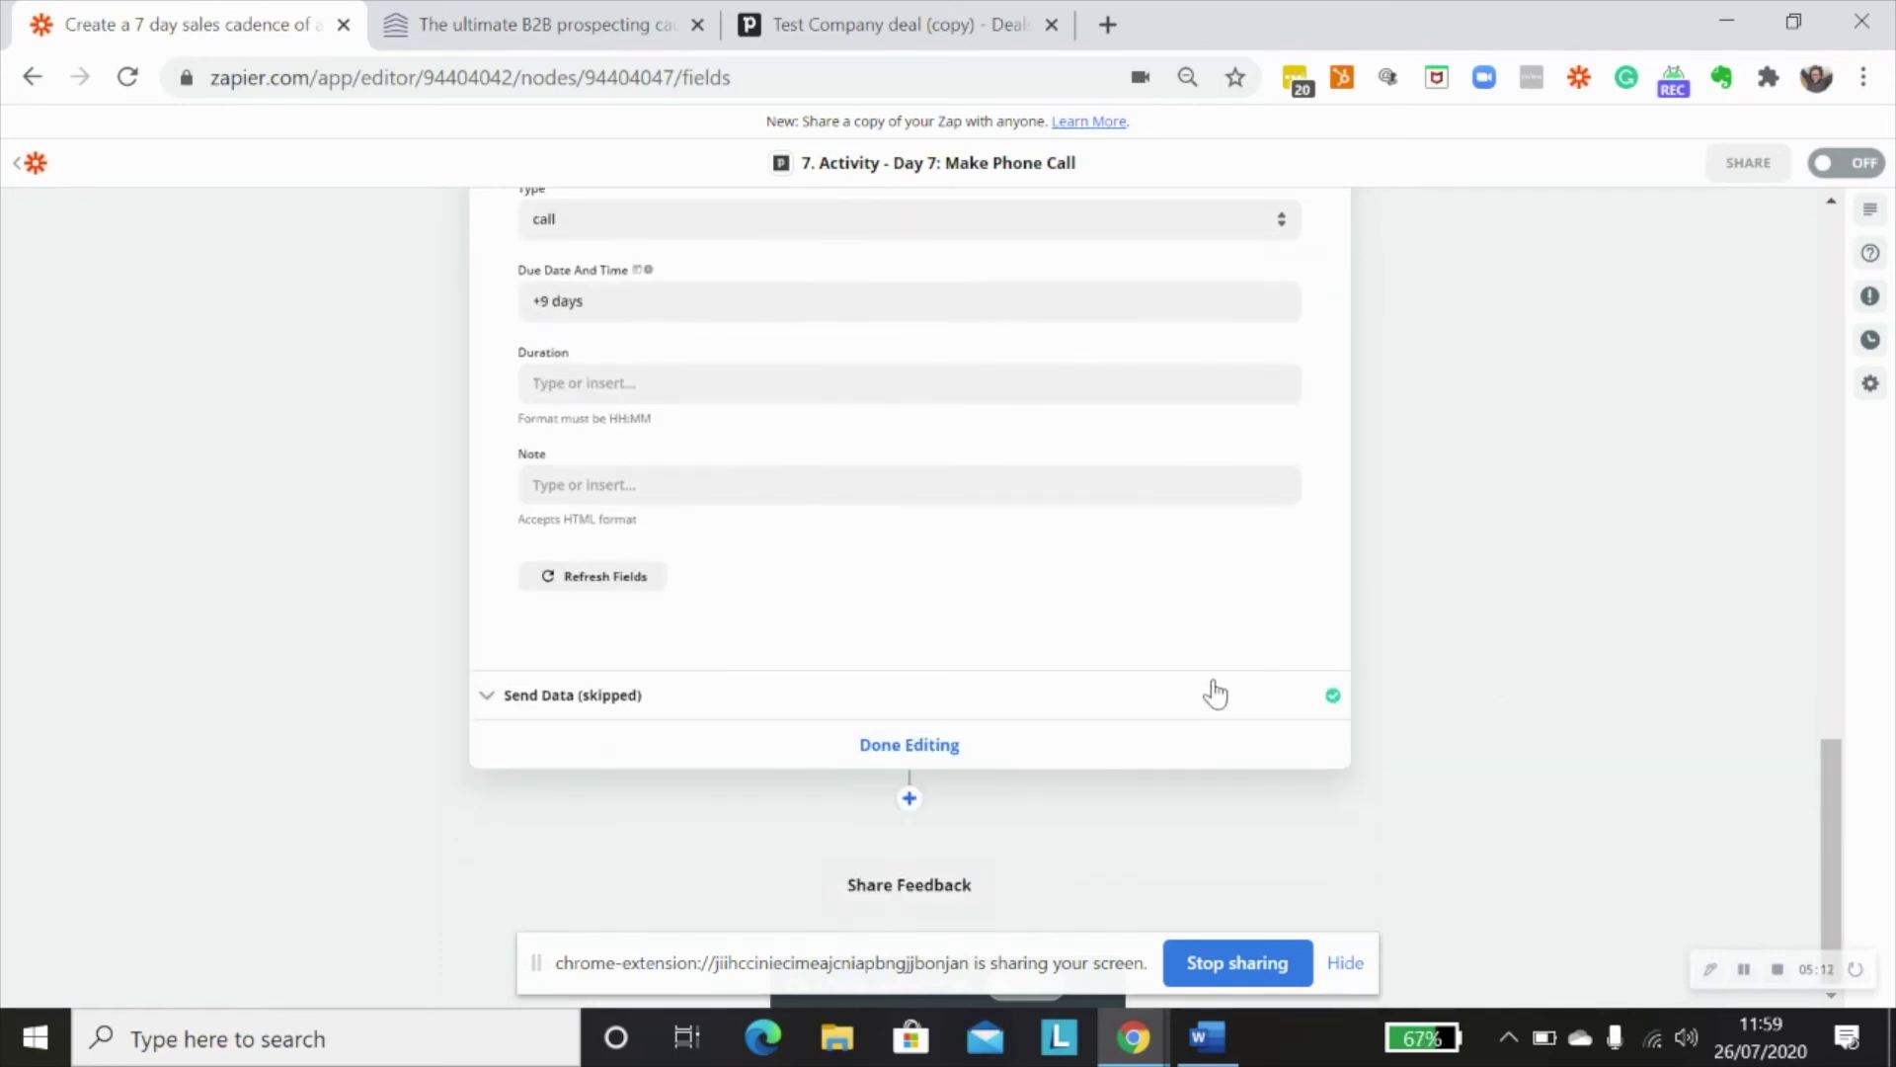
pyautogui.scroll(3, 1209, 687)
pyautogui.scroll(5, 1203, 681)
pyautogui.scroll(-4, 1198, 689)
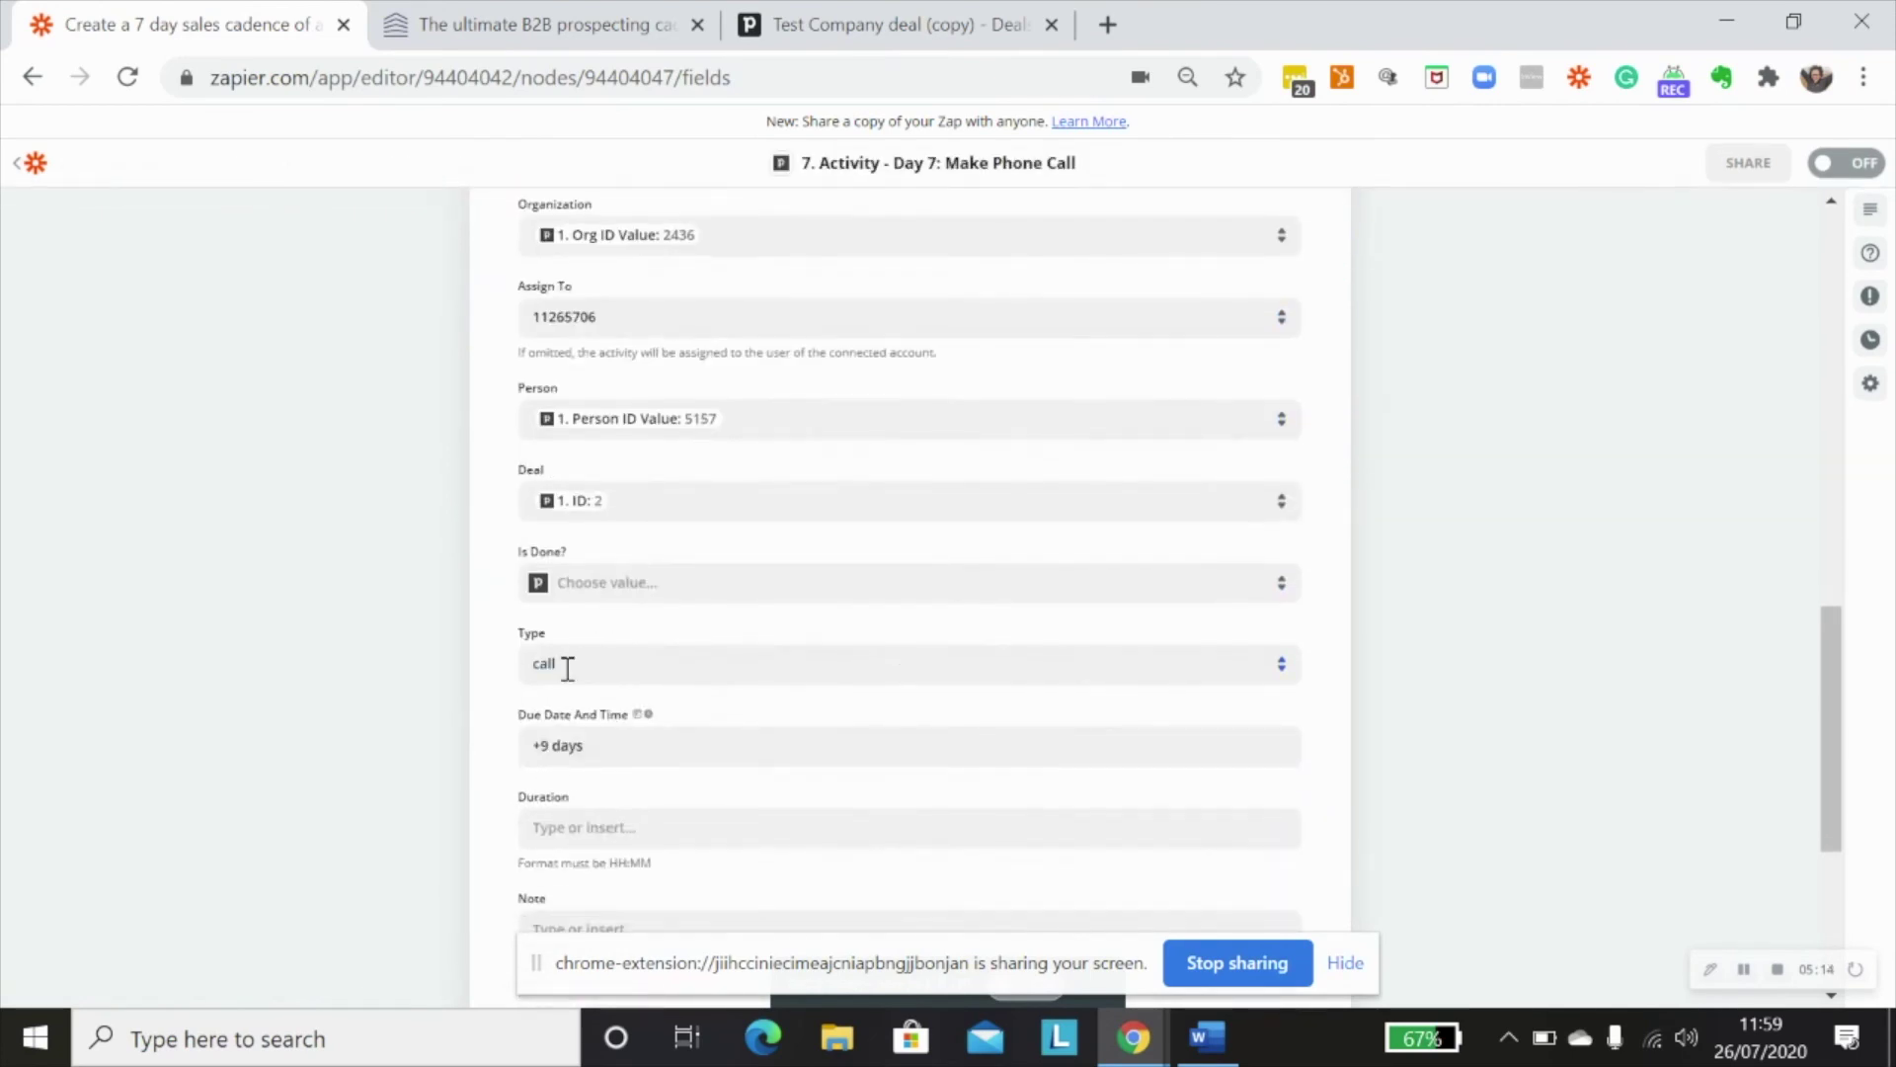
# Step: Change the Day 7 due date from +9 days to +7 days and finish editing
pyautogui.click(549, 739)
pyautogui.press('BackSpace')
pyautogui.write('7')
pyautogui.click(1326, 709)
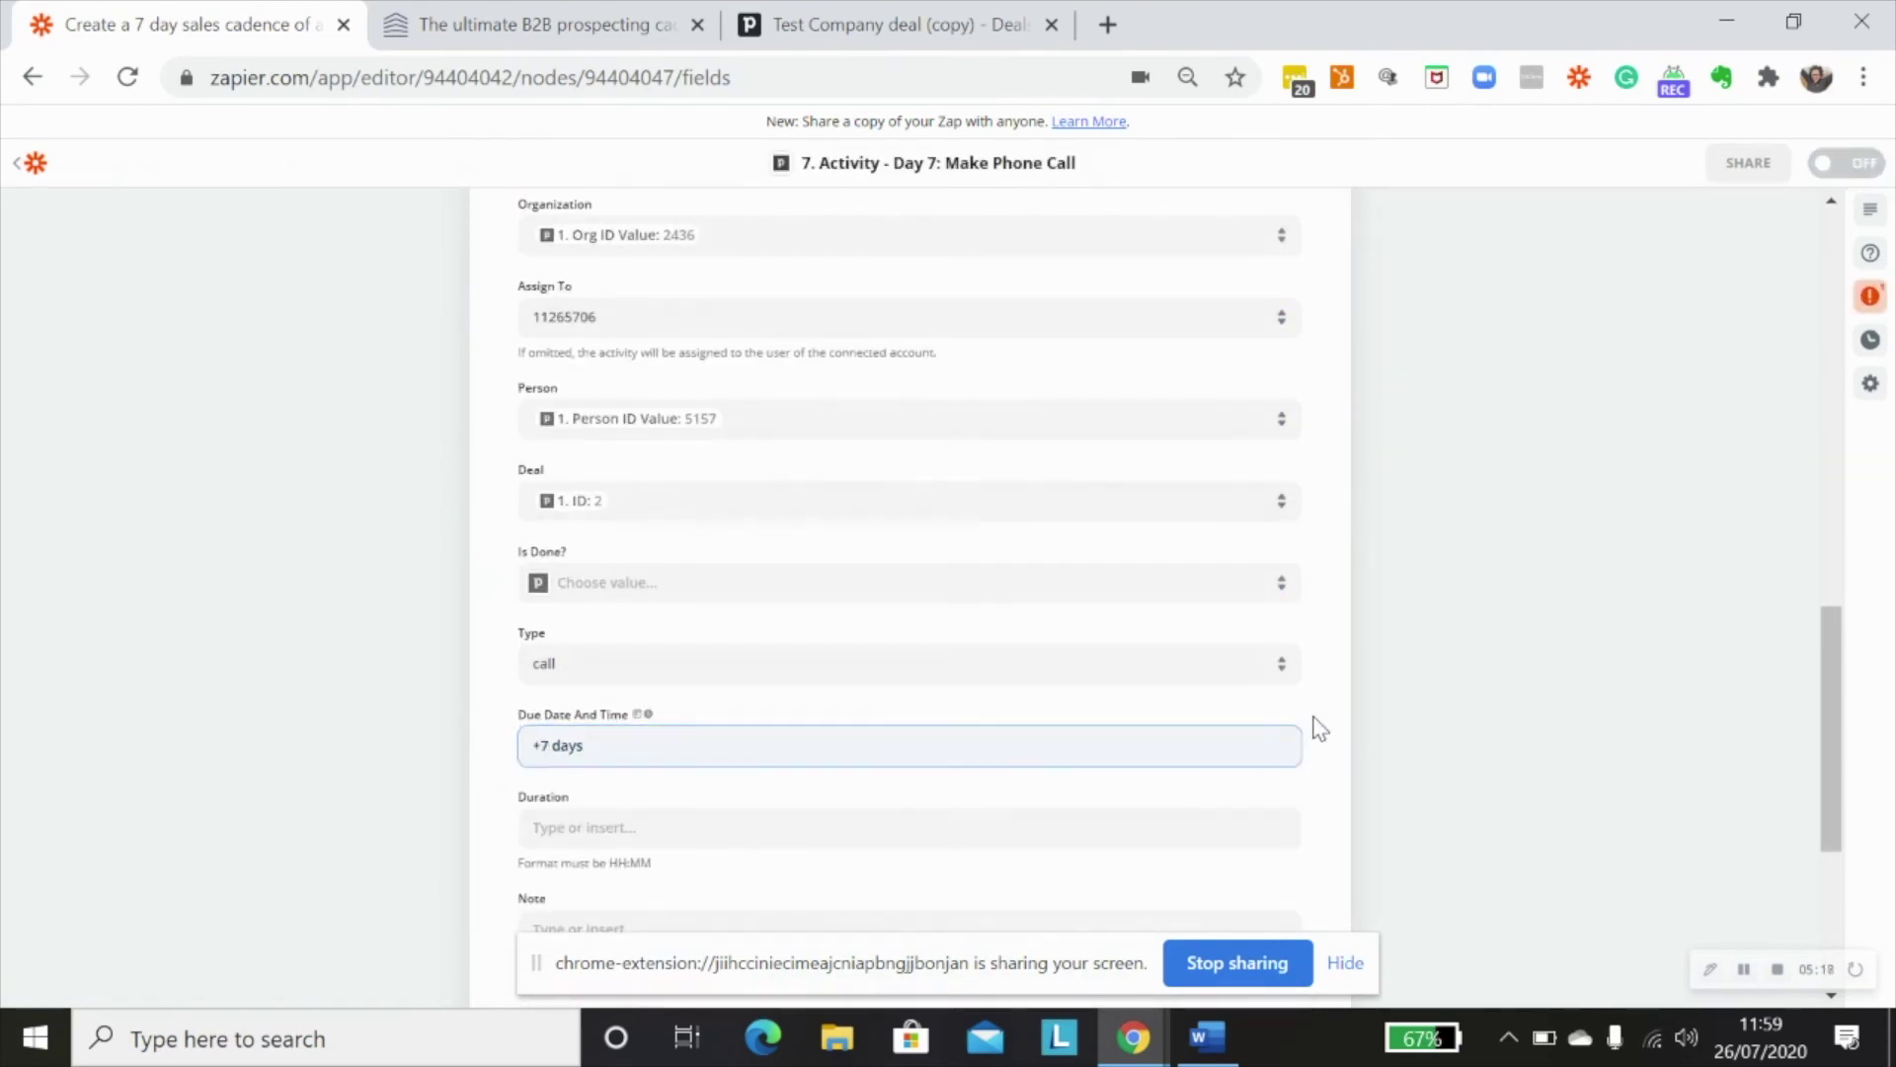
pyautogui.scroll(-2, 1302, 731)
pyautogui.click(910, 893)
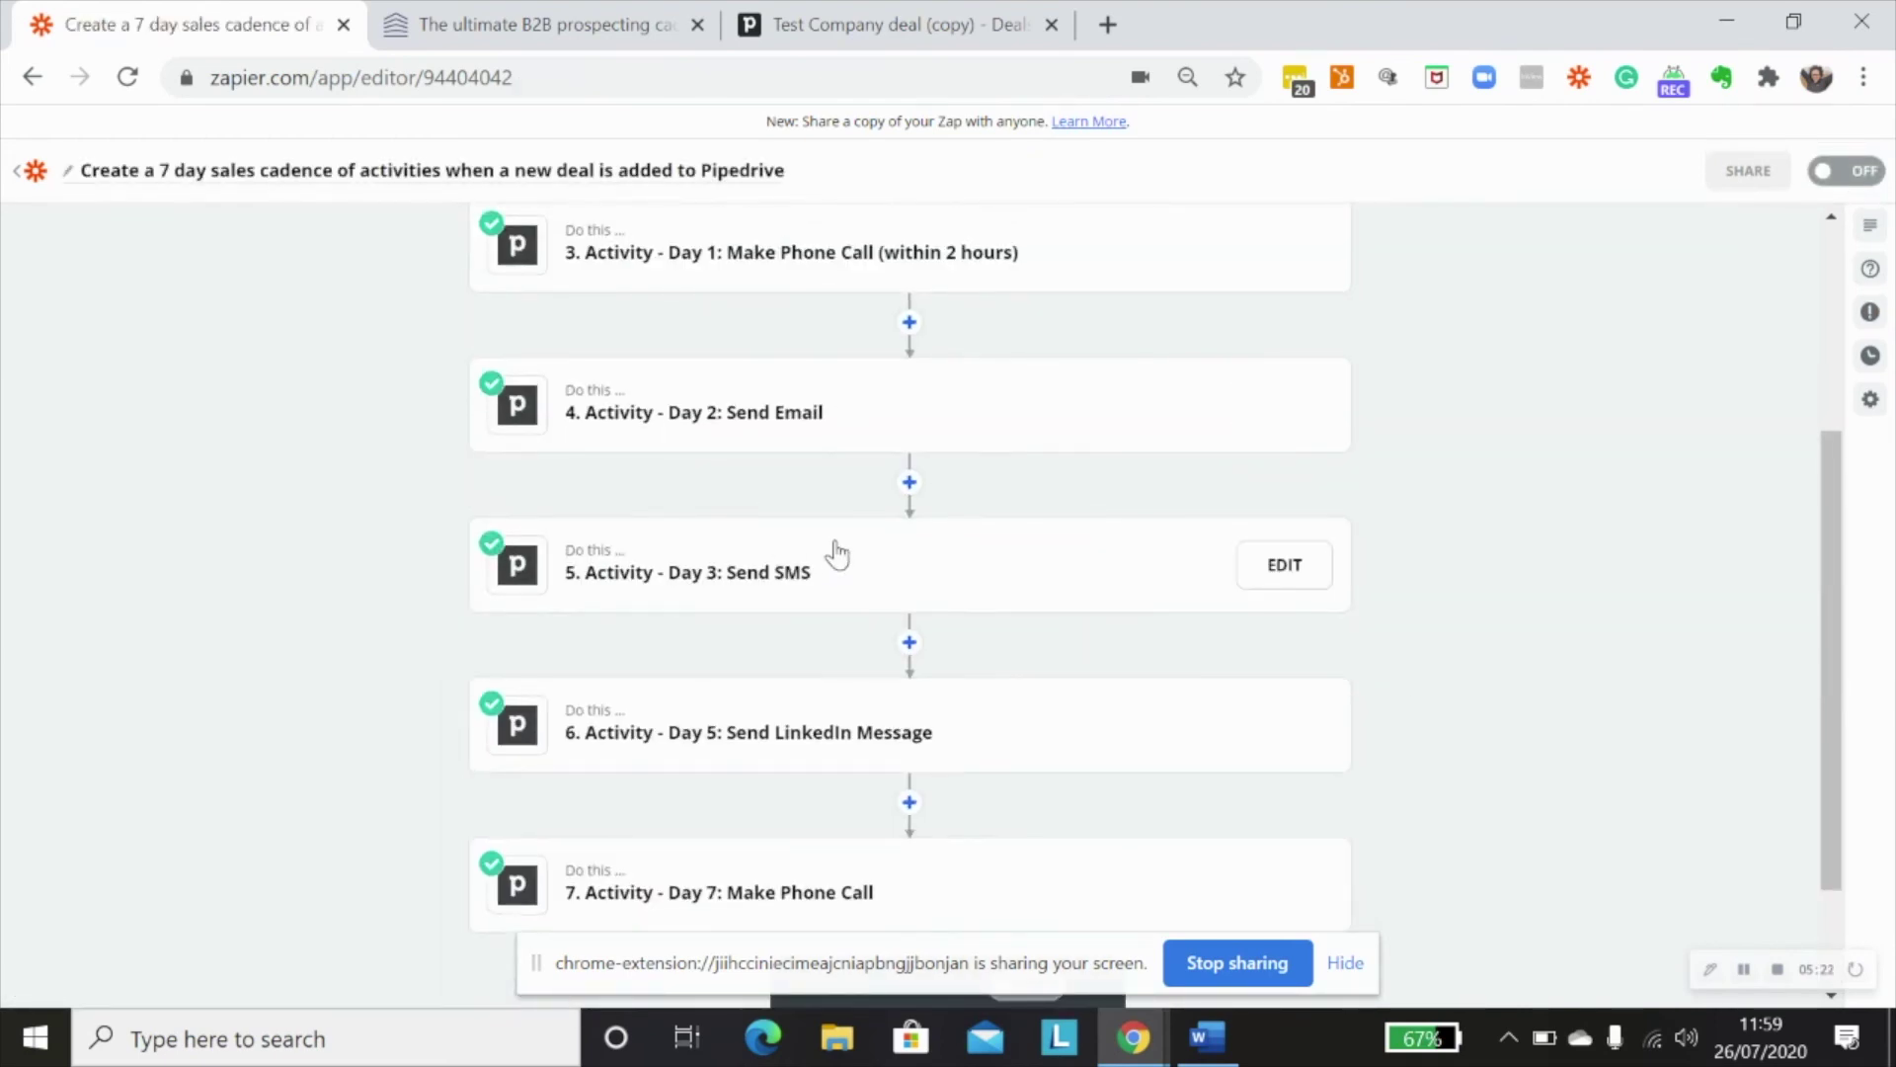
# Step: Check the Test Company deal's planned activities in Pipedrive, from the Day 1 call to the Day 7 call
pyautogui.click(905, 31)
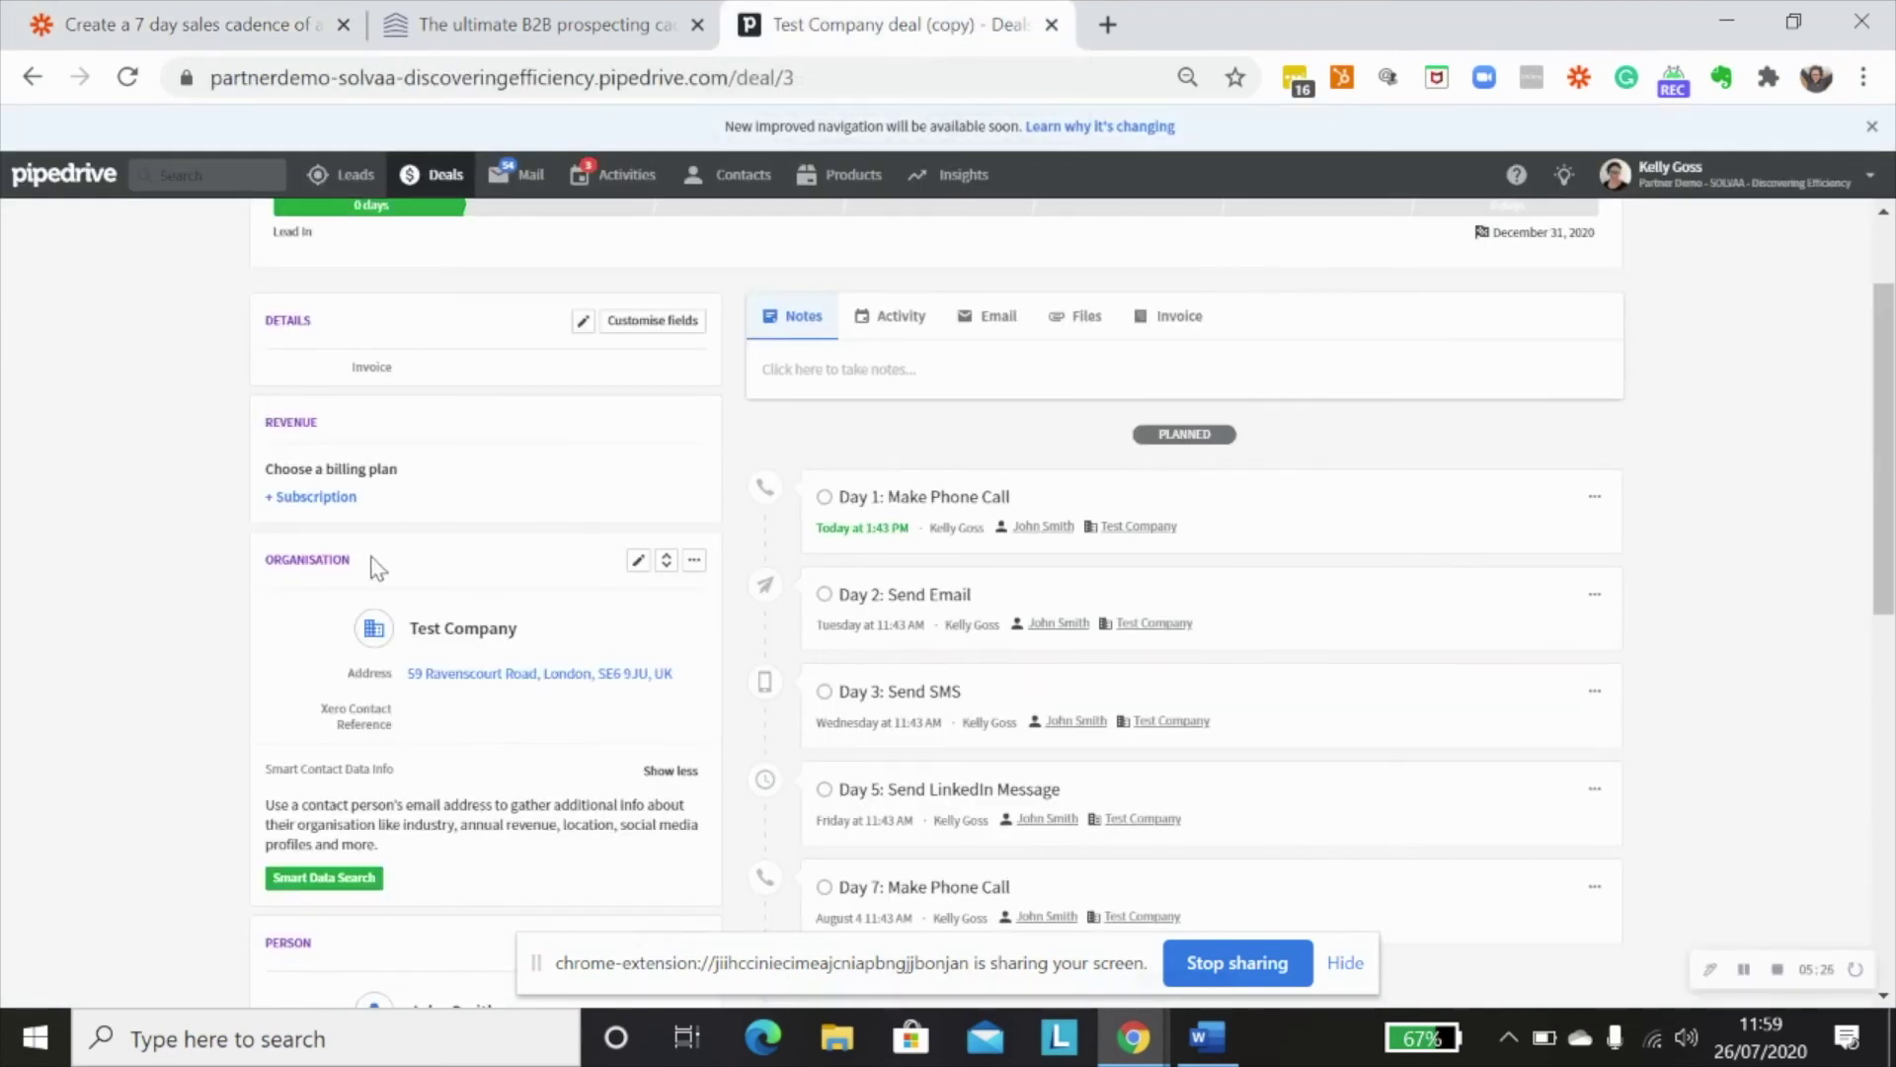
pyautogui.scroll(-2, 1630, 561)
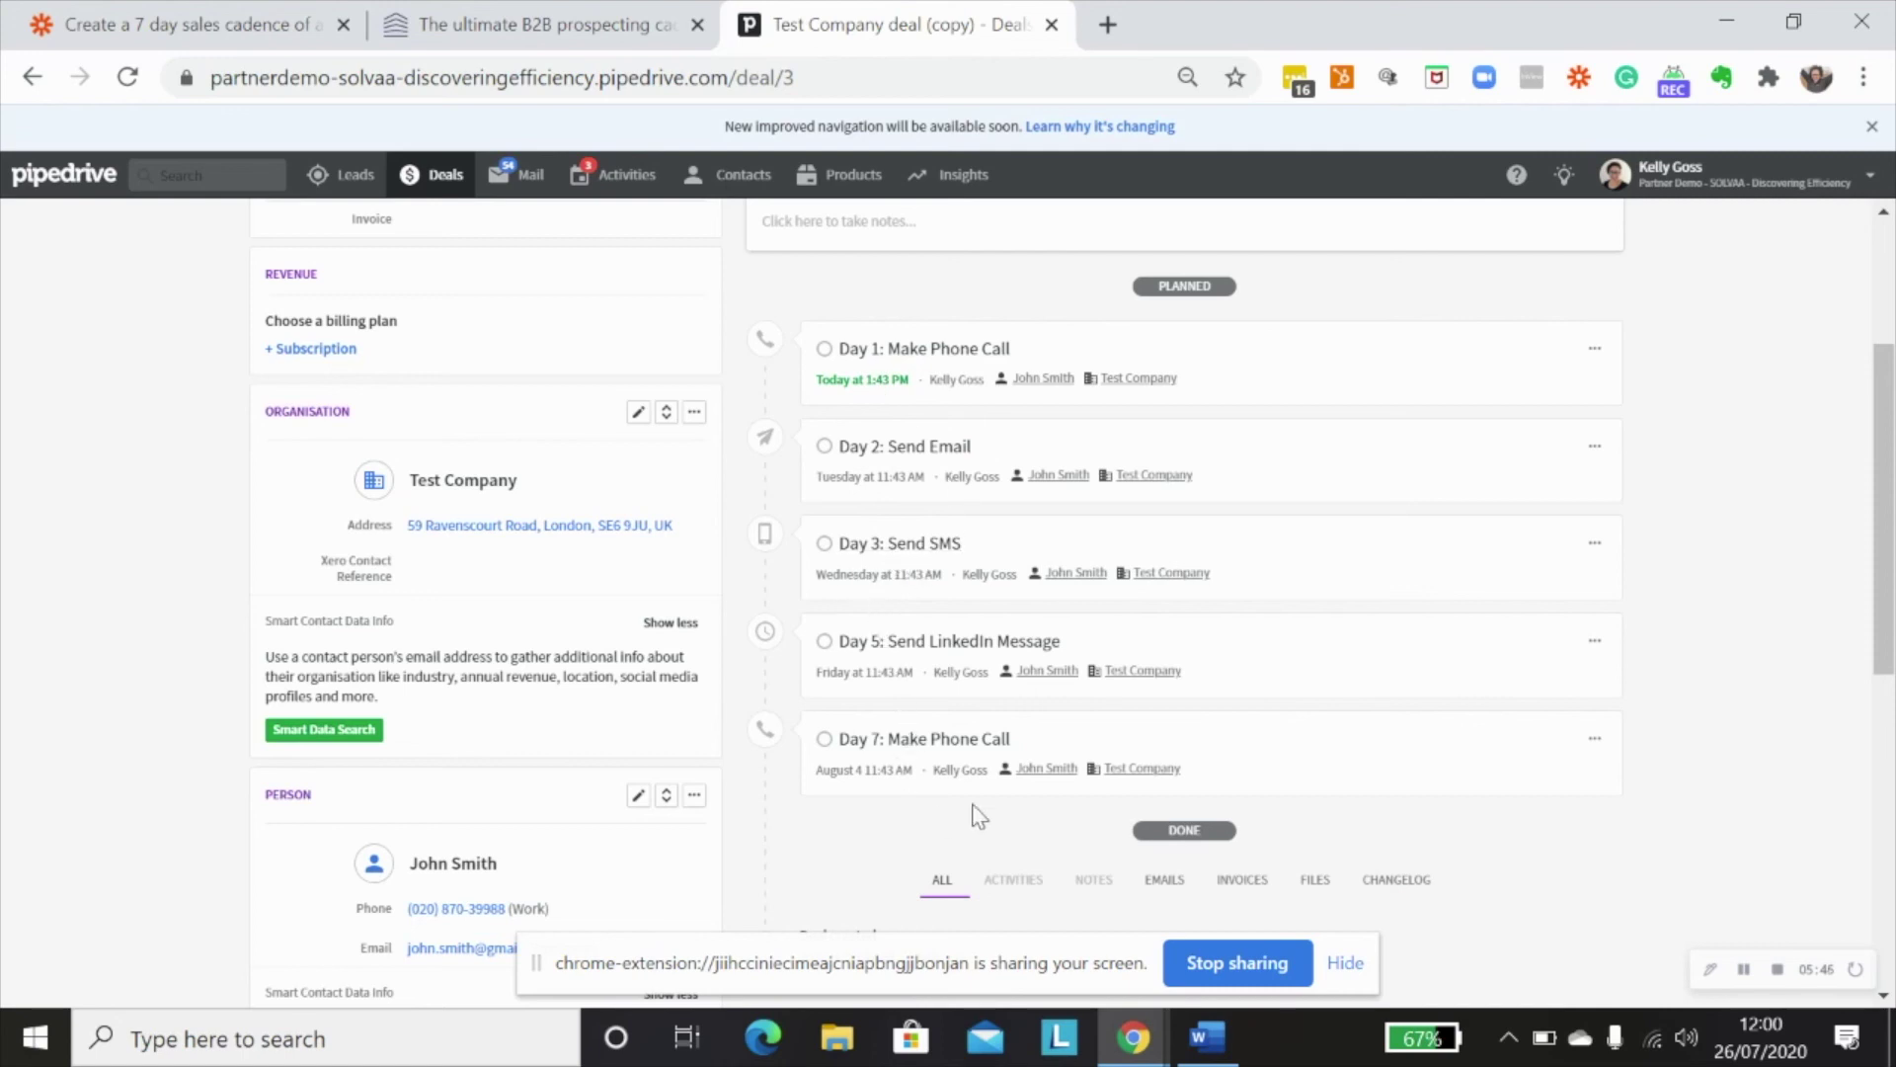
# Step: Review the zap outline in Zapier, from the New Deal trigger down to the Day 7 Make Phone Call step
pyautogui.click(222, 27)
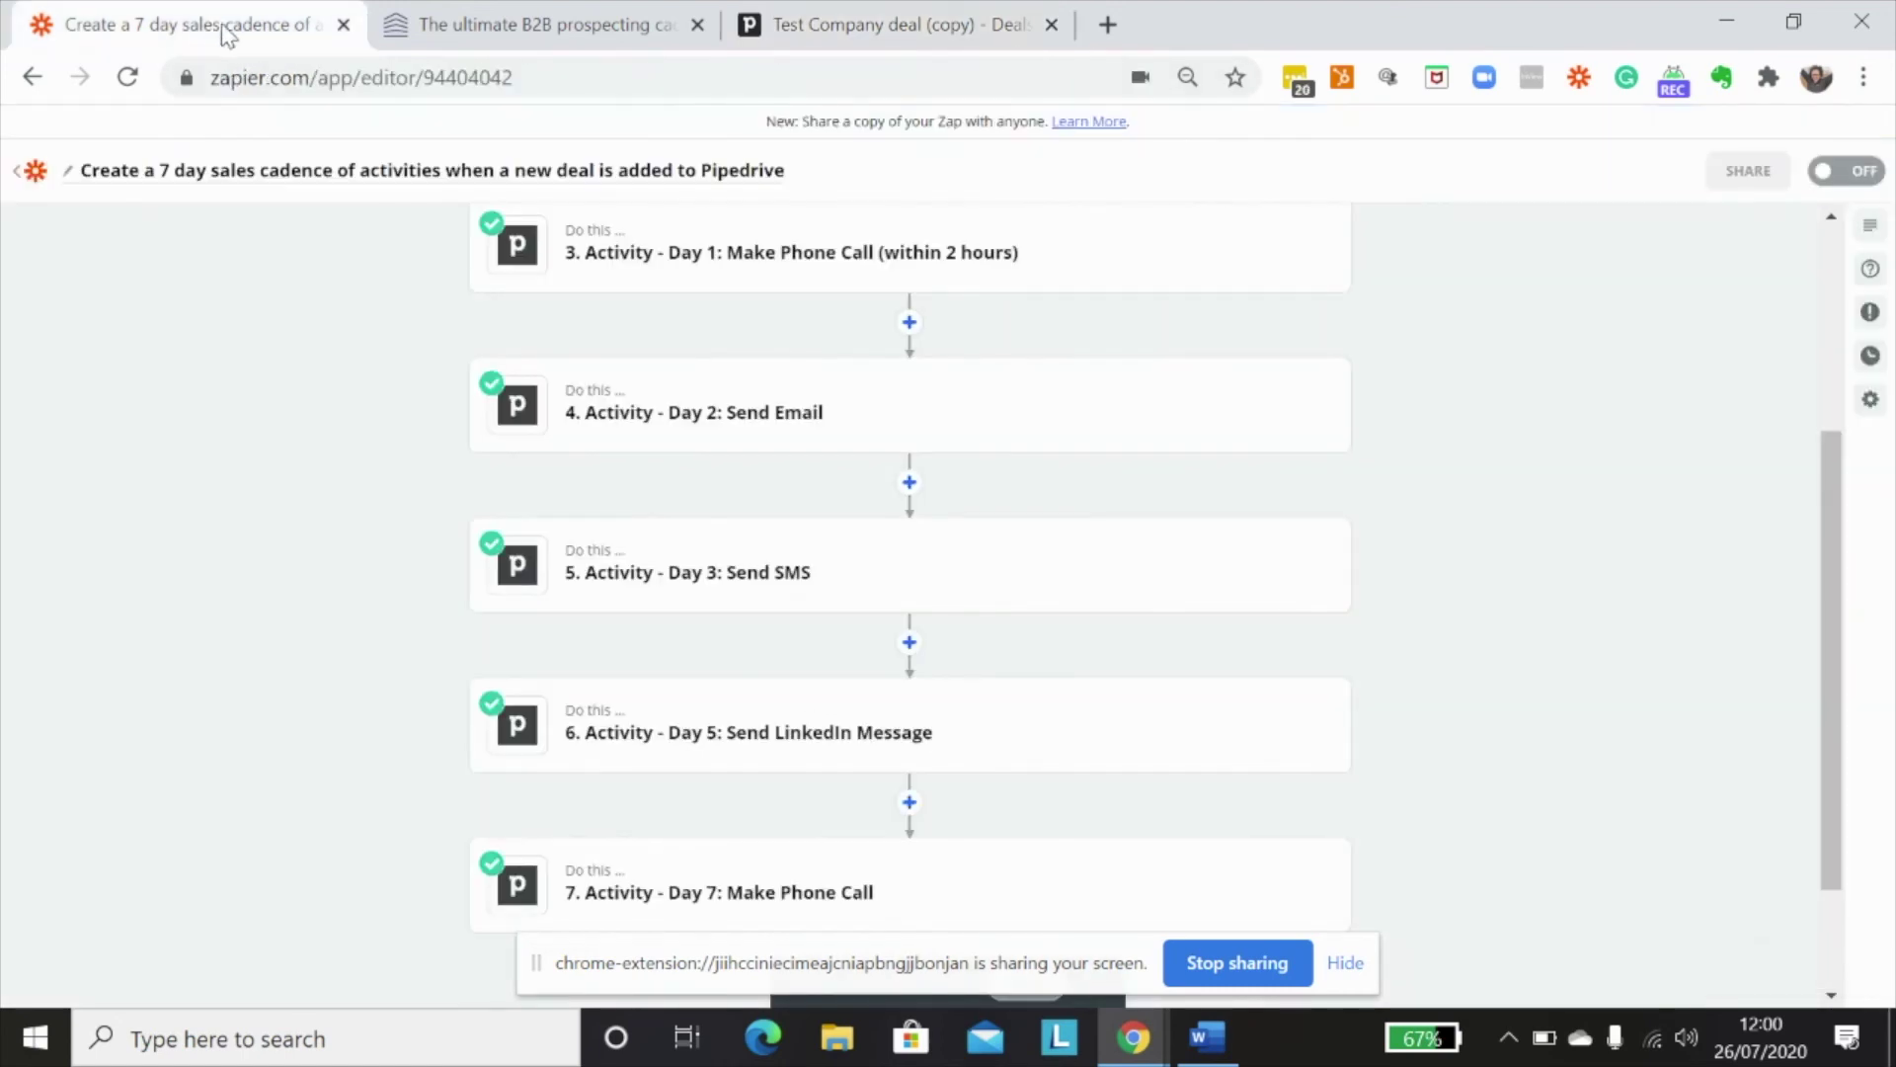
pyautogui.scroll(4, 1479, 606)
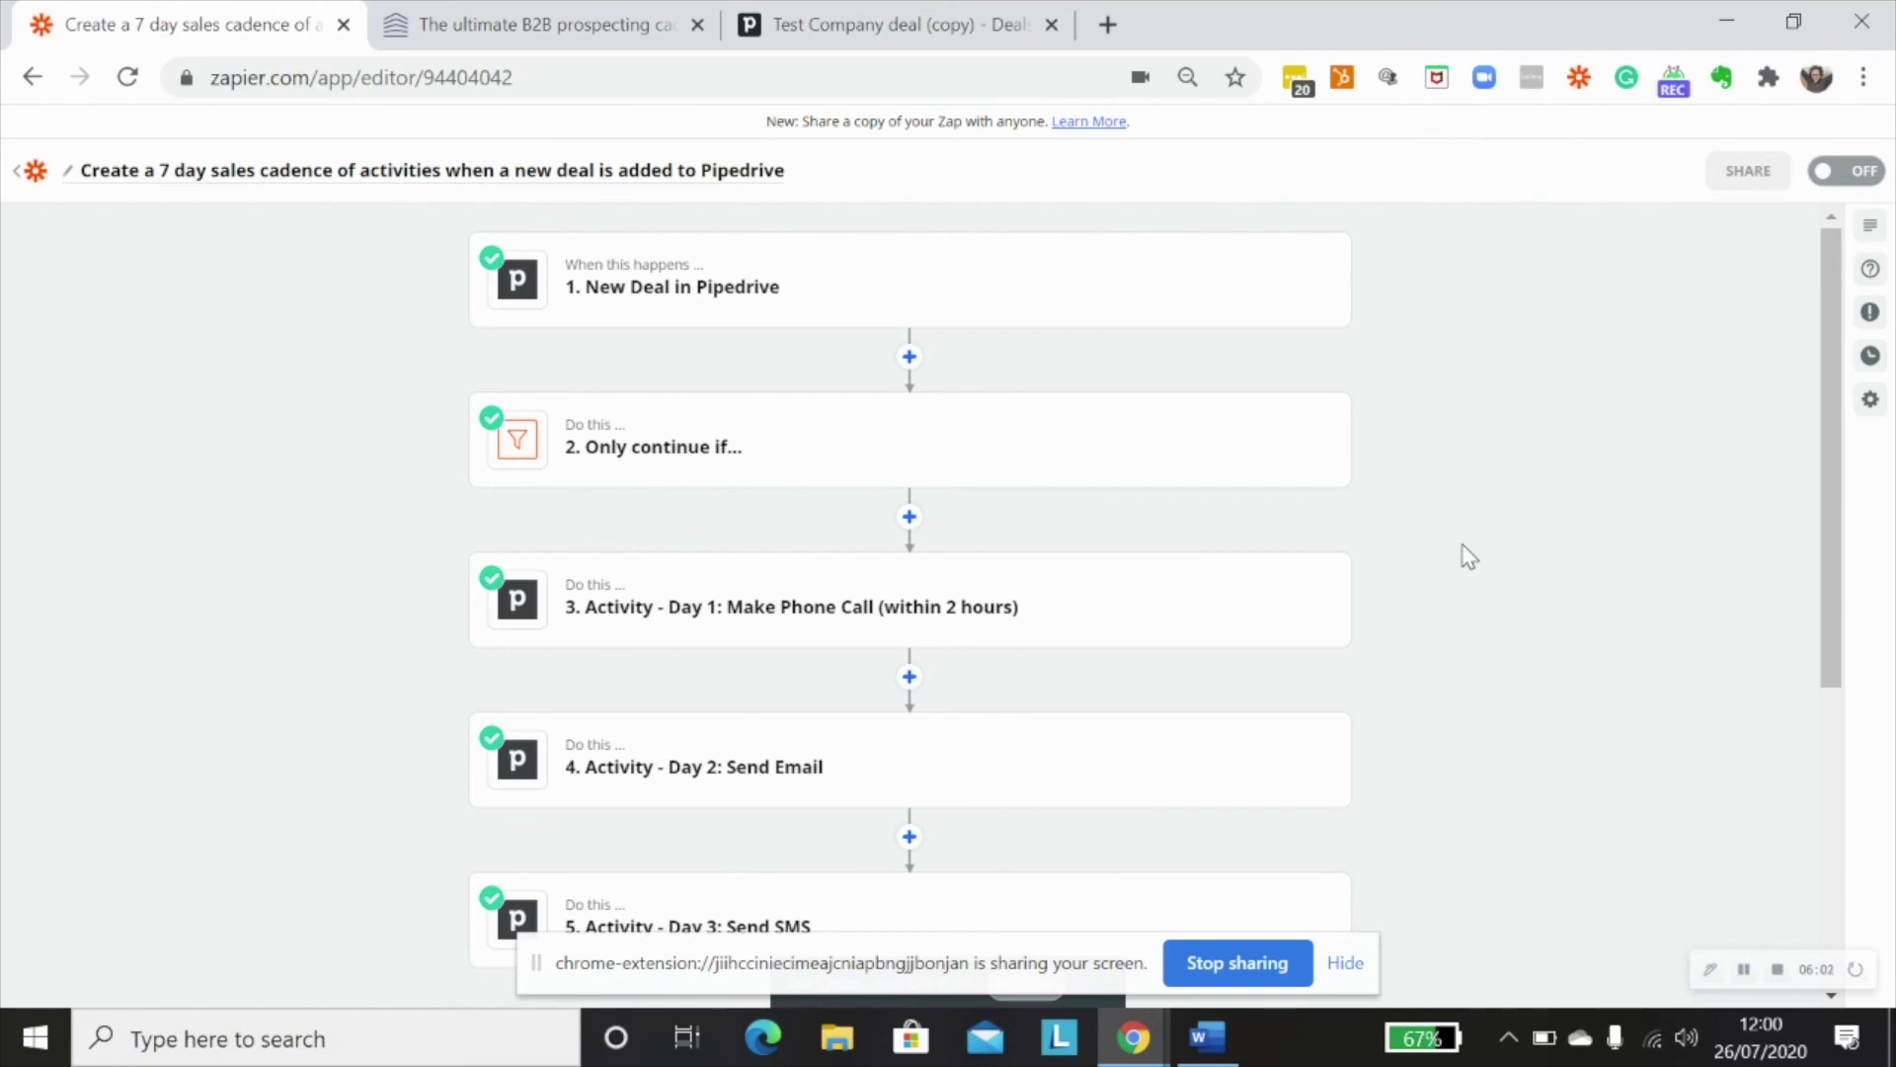
pyautogui.scroll(-5, 1469, 558)
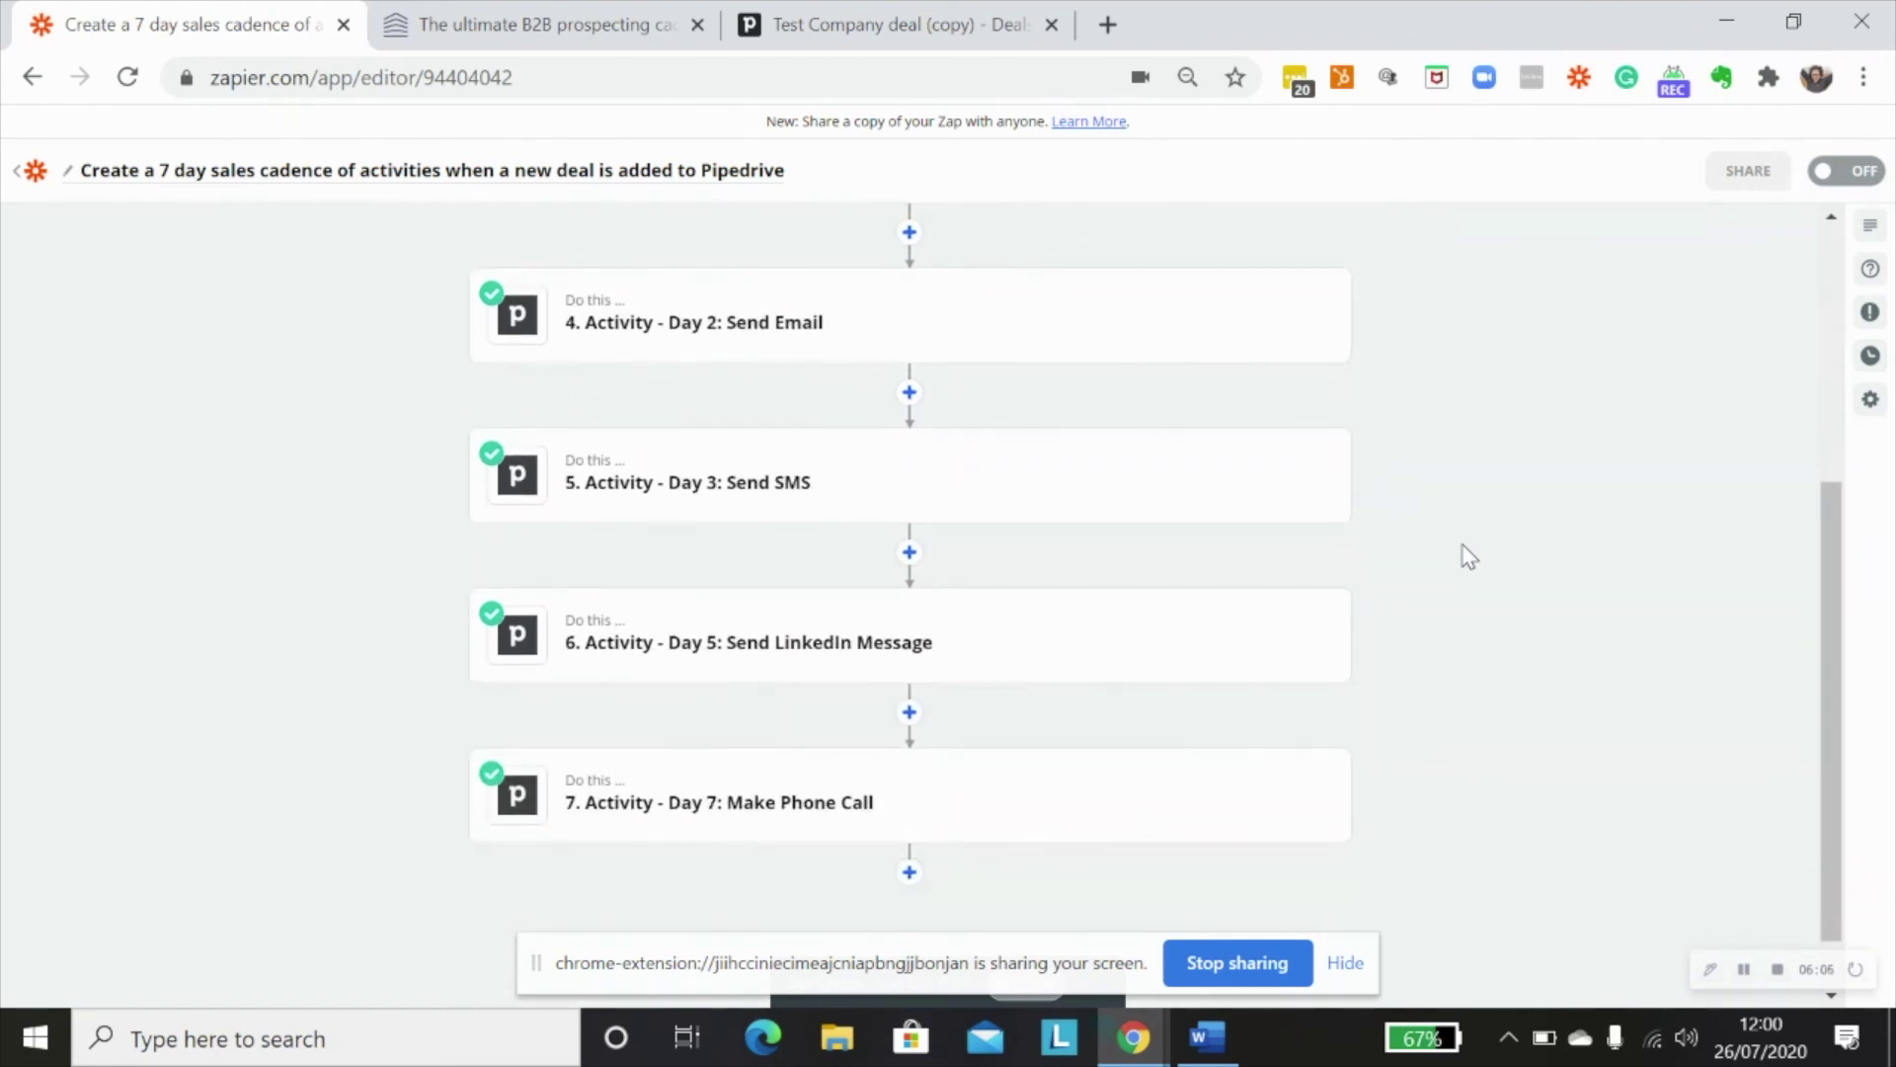